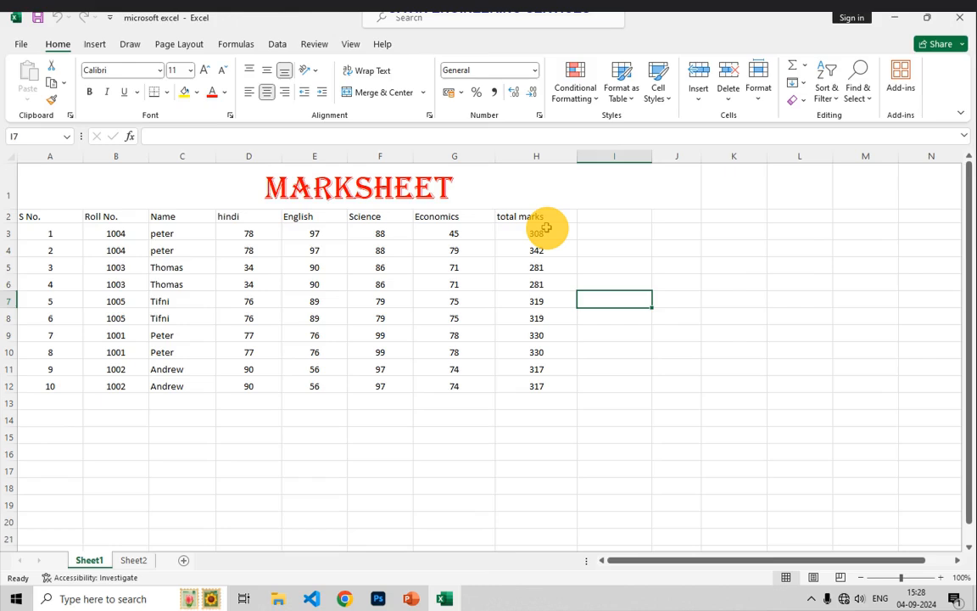
# Format the total marks in H3:H12 as Currency.
pyautogui.moveTo(551, 240); pyautogui.dragTo(543, 386)
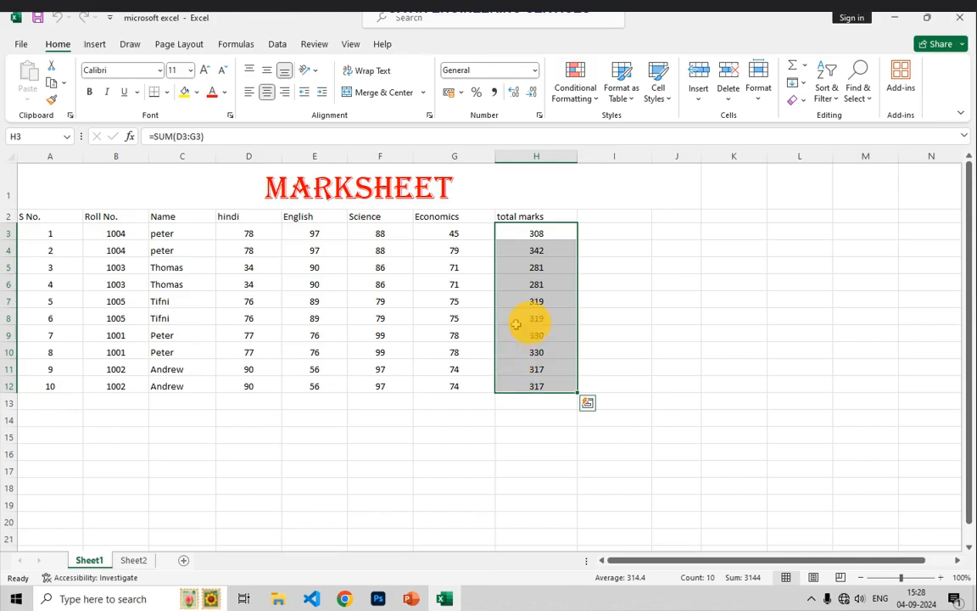
pyautogui.click(535, 70)
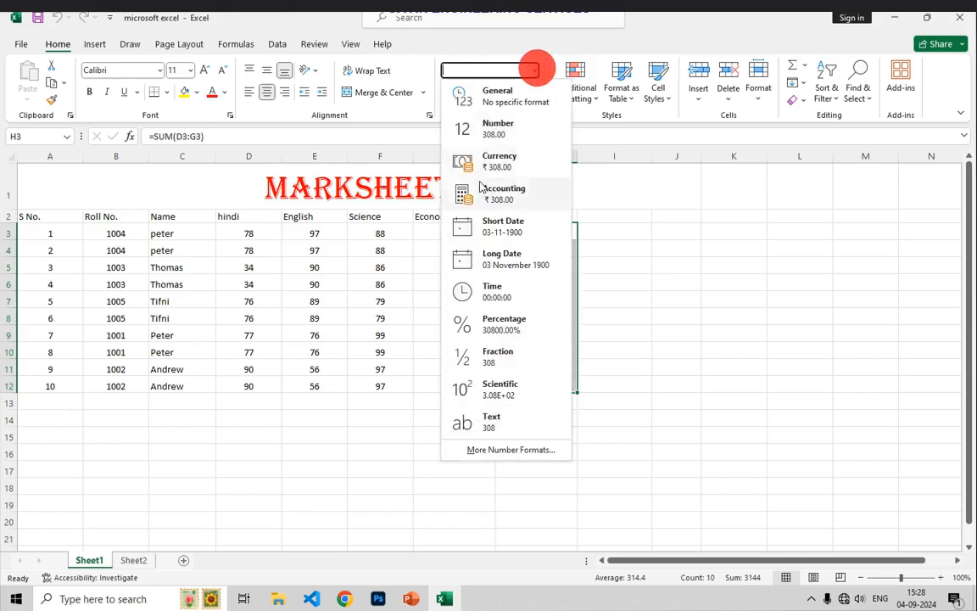
pyautogui.click(488, 169)
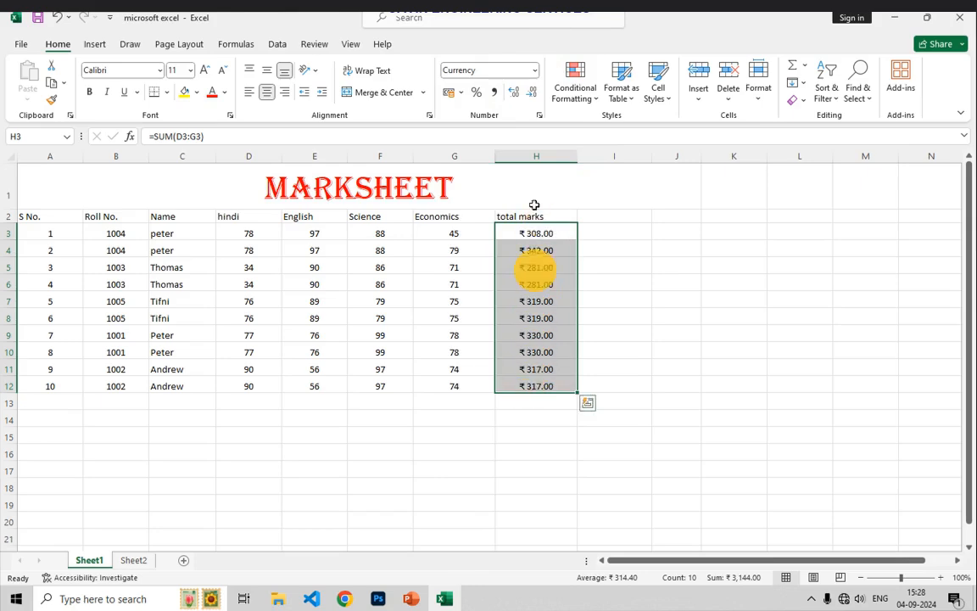
# Browse the available accounting currency symbols and apply the Accounting format with the ₹ symbol and 2 decimal places to the total marks.
pyautogui.click(461, 92)
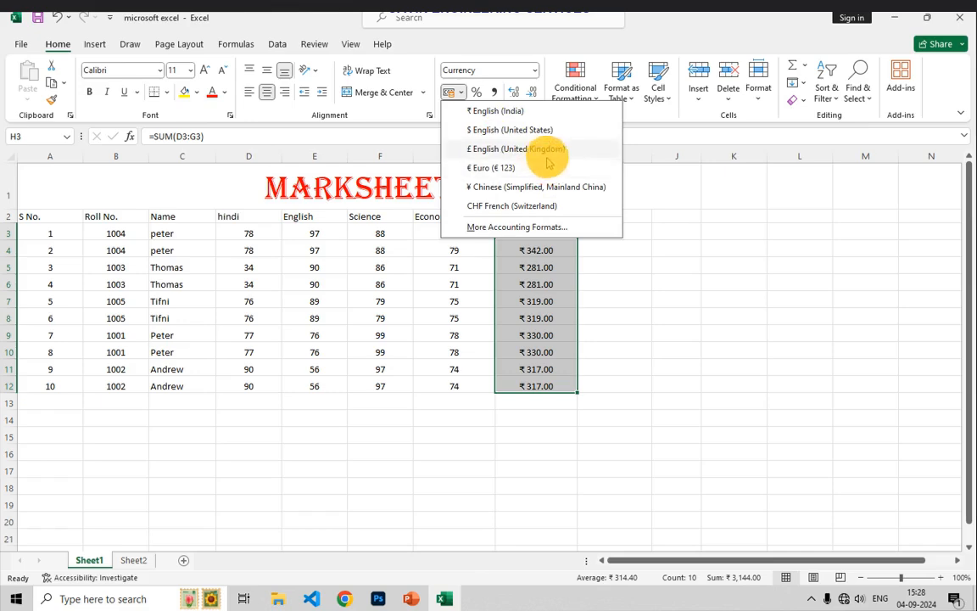
pyautogui.click(509, 228)
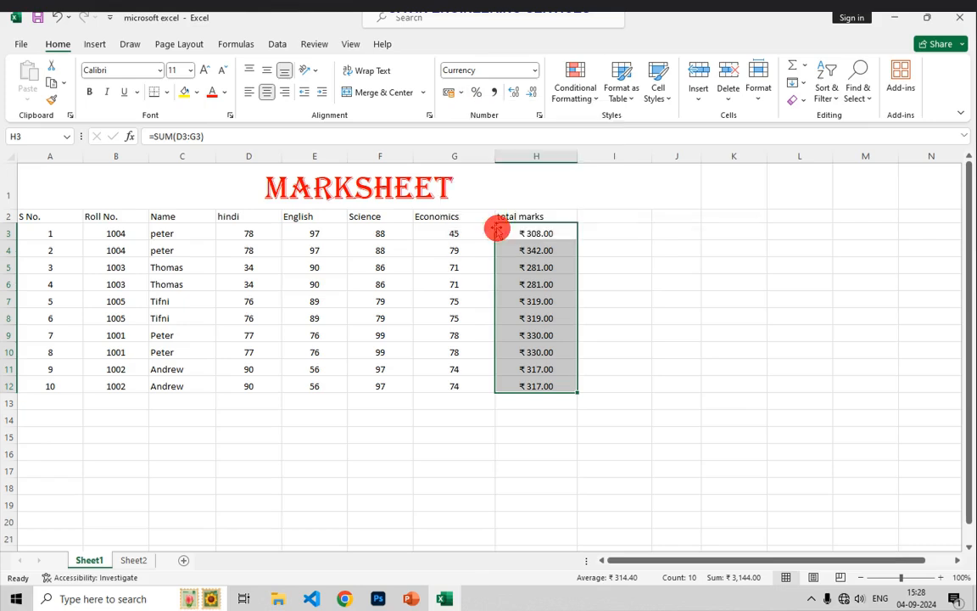
pyautogui.click(952, 258)
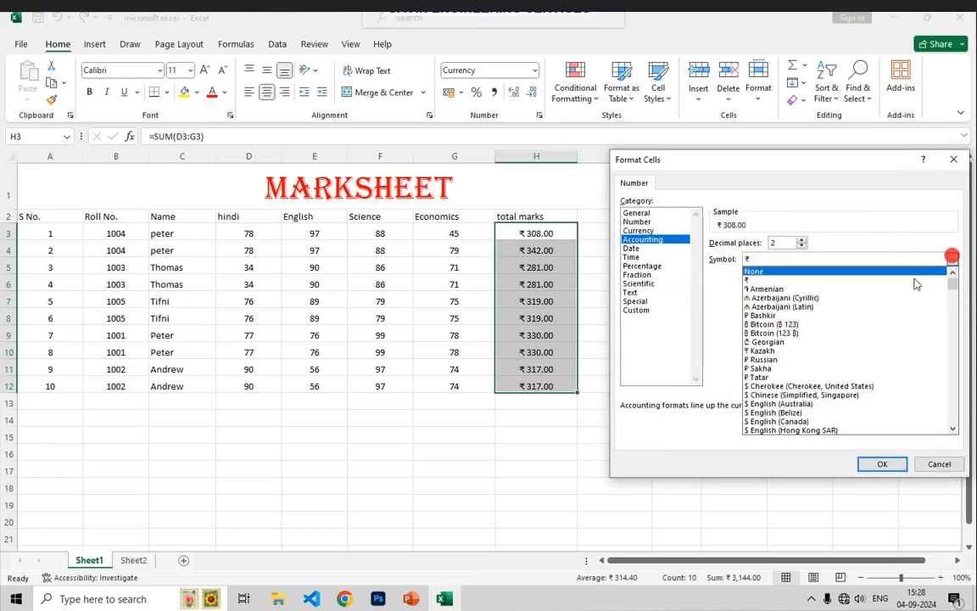
pyautogui.scroll(-5, 806, 379)
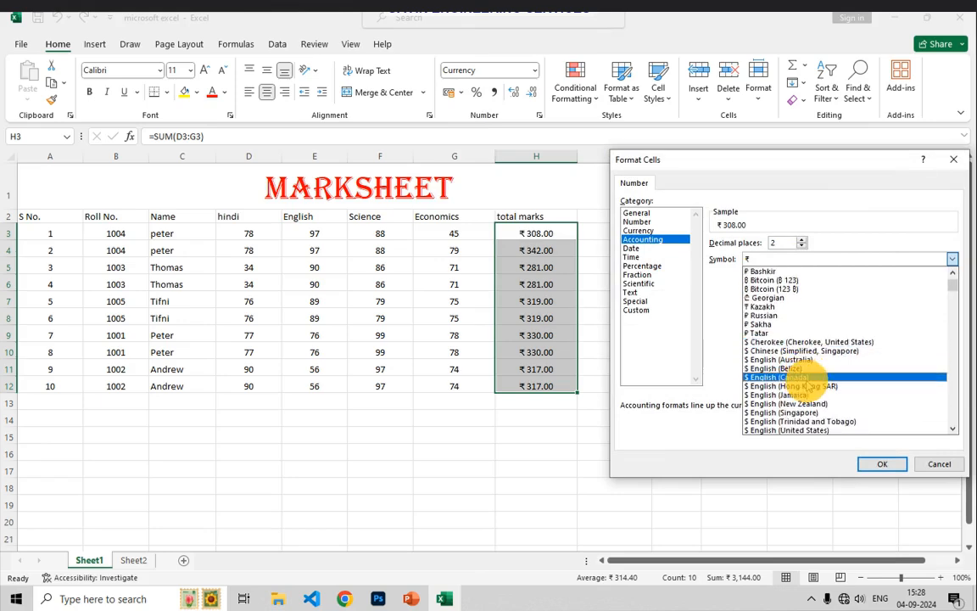
pyautogui.scroll(-10, 810, 386)
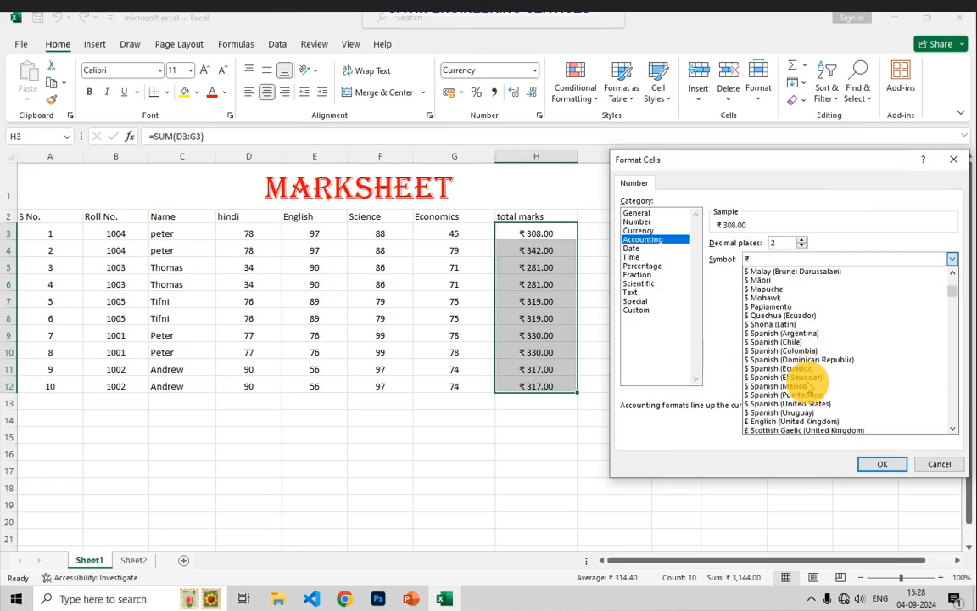
pyautogui.scroll(-10, 810, 386)
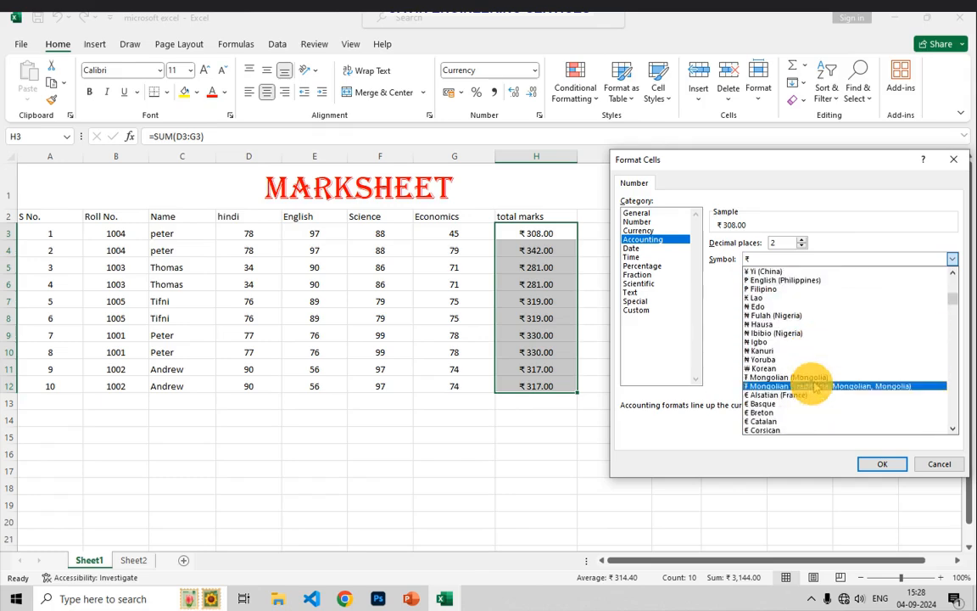
pyautogui.scroll(-9, 823, 386)
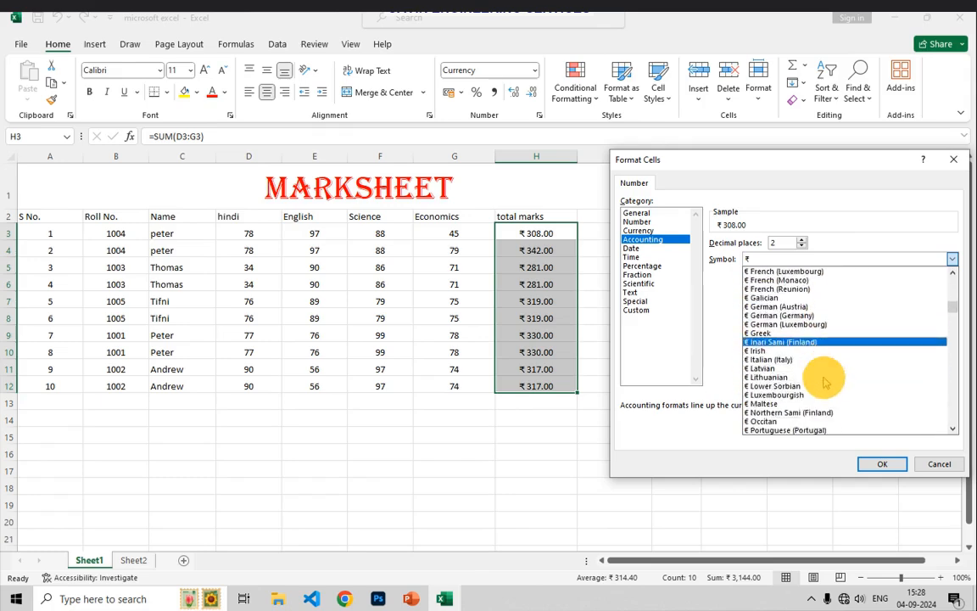
pyautogui.scroll(-10, 827, 383)
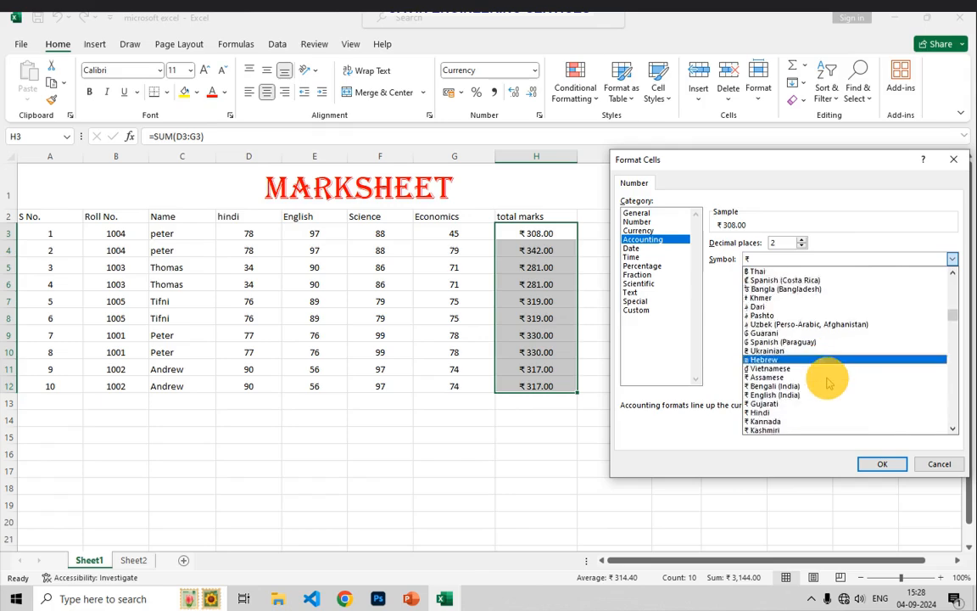
pyautogui.scroll(-2, 831, 384)
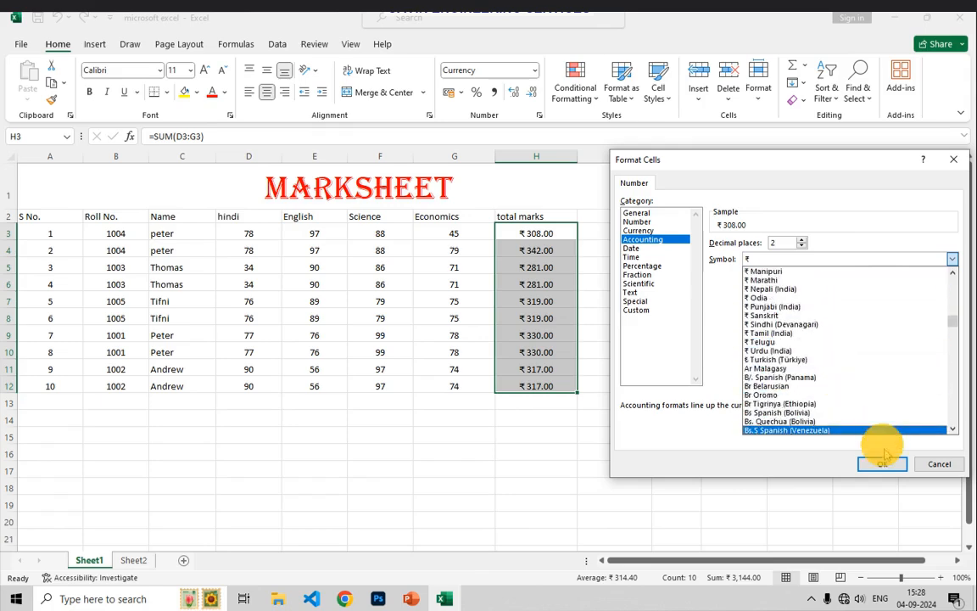
pyautogui.scroll(2, 868, 407)
pyautogui.scroll(10, 867, 407)
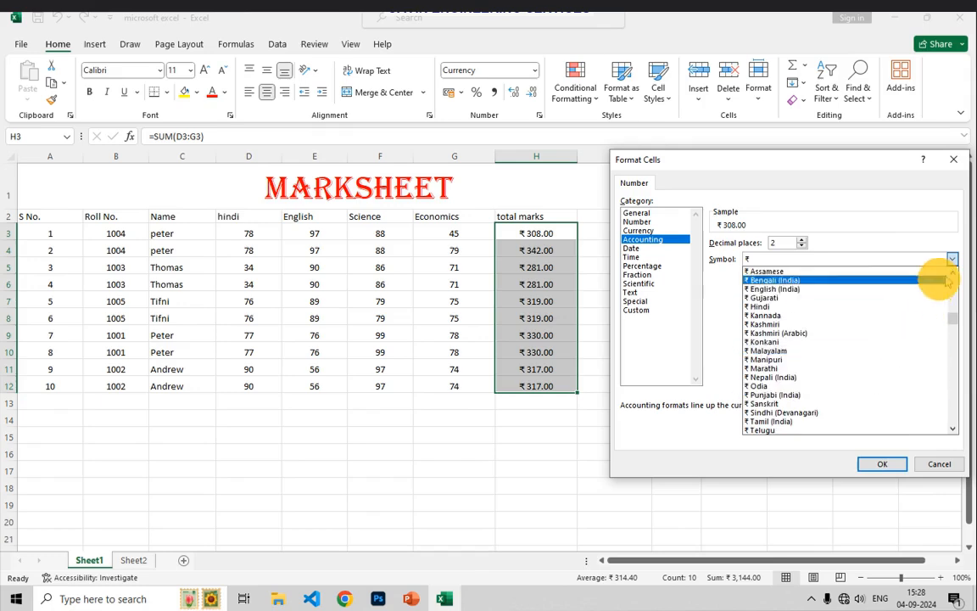
pyautogui.click(882, 464)
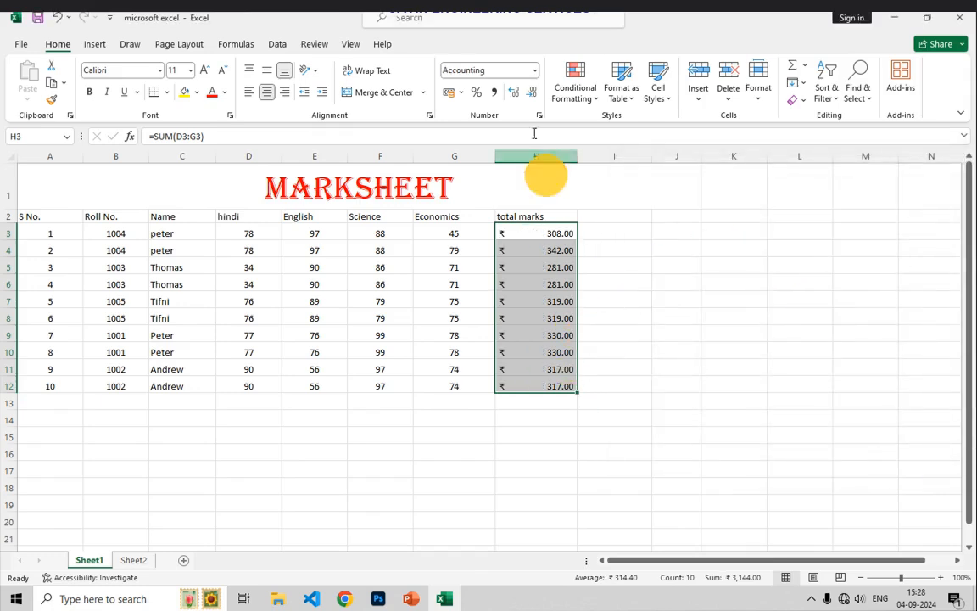
# Reapply the Accounting number format to the total marks in H3:H12.
pyautogui.click(535, 70)
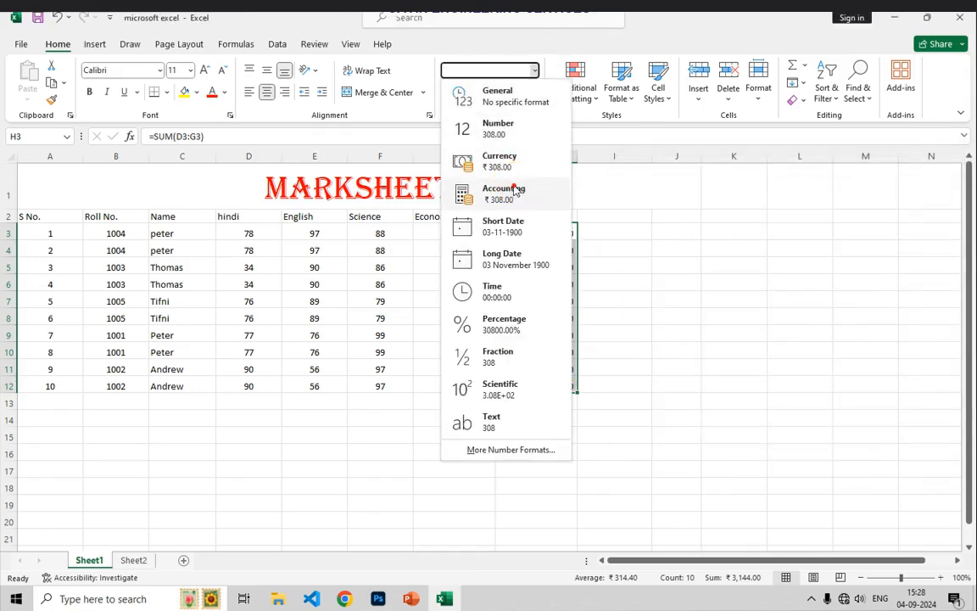
pyautogui.click(515, 190)
pyautogui.click(534, 72)
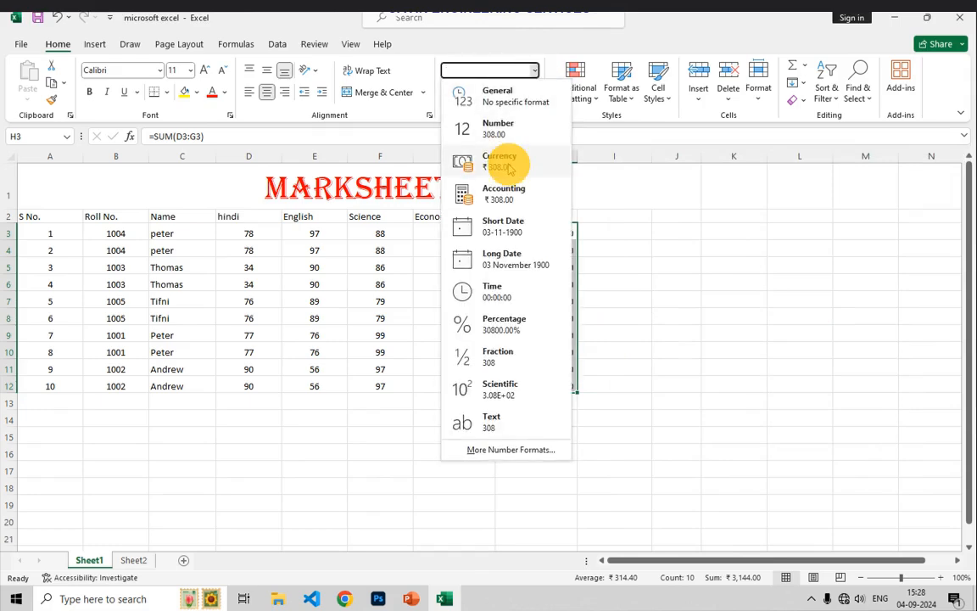
pyautogui.click(630, 250)
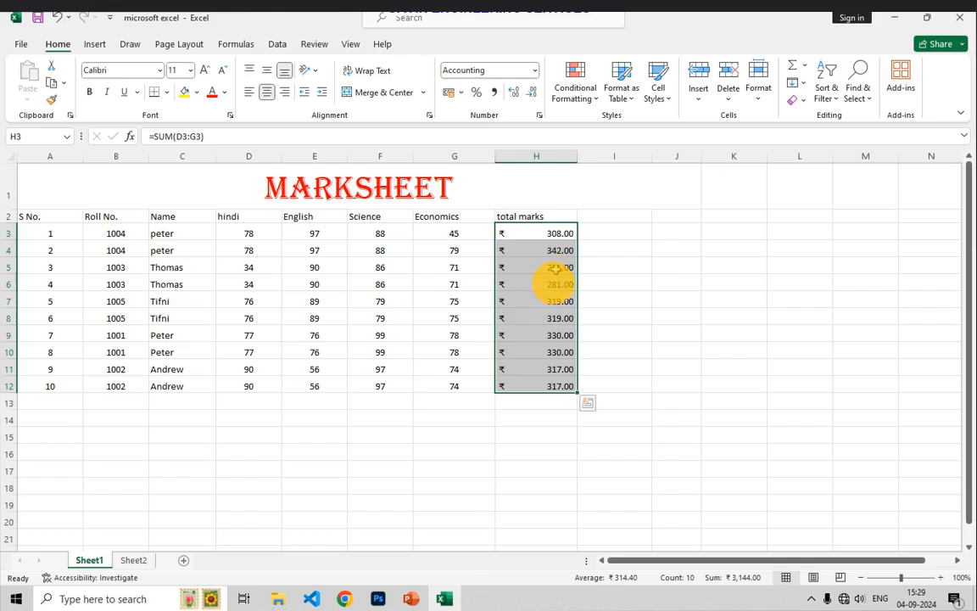
# Try the Currency format on the total marks in H3:H12 and set them to the Number format.
pyautogui.click(536, 71)
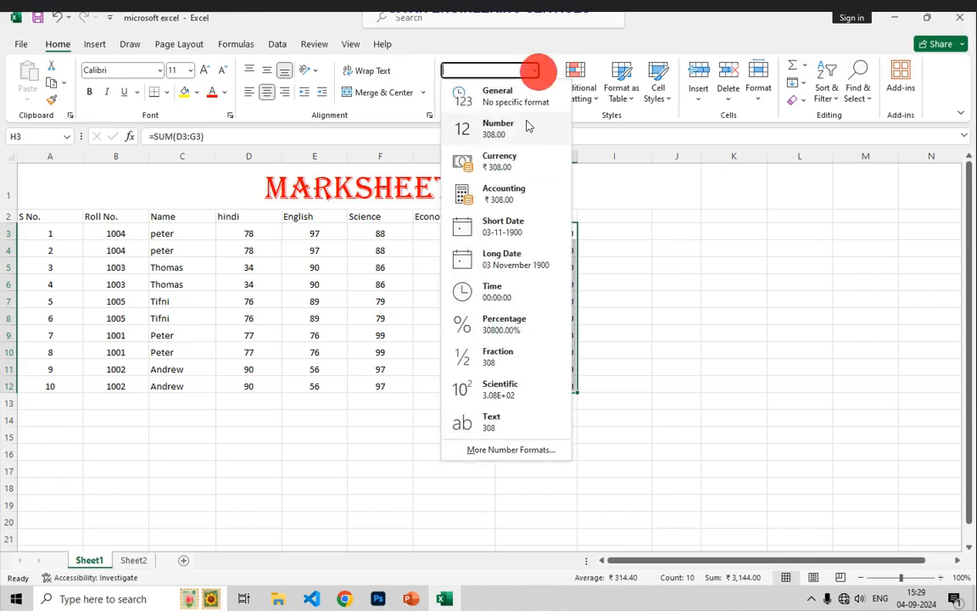
pyautogui.click(513, 160)
pyautogui.click(534, 73)
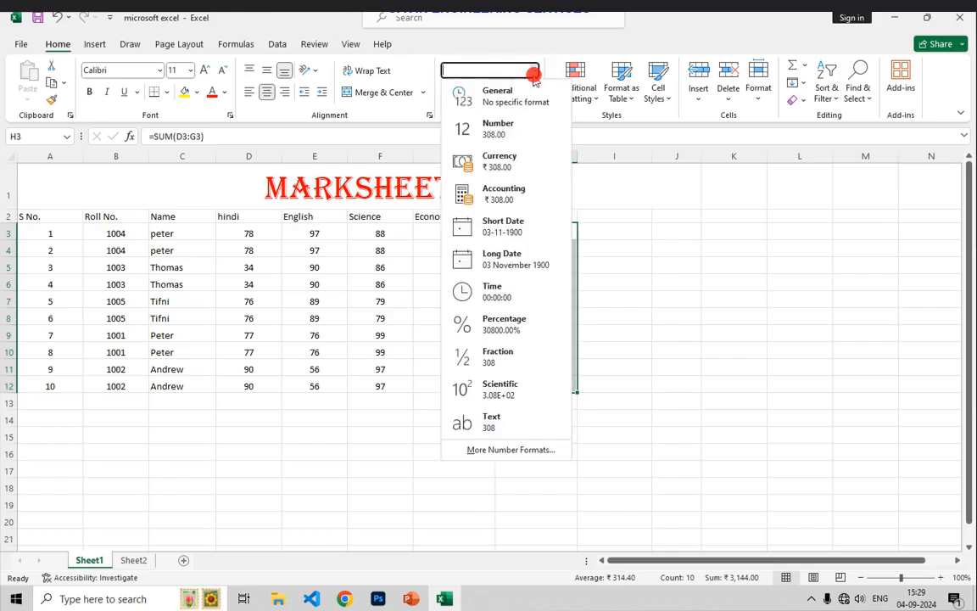
pyautogui.click(508, 134)
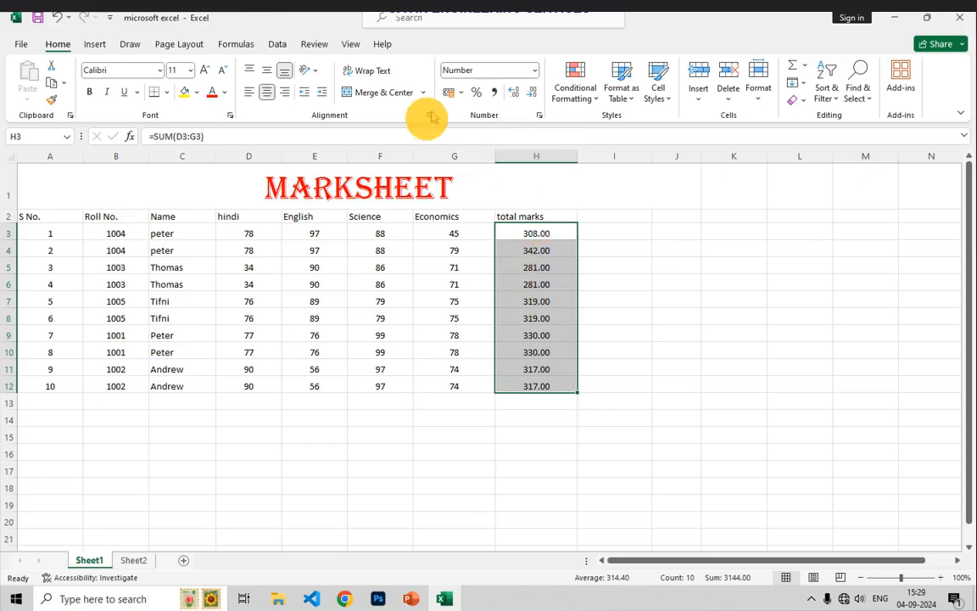
pyautogui.click(535, 70)
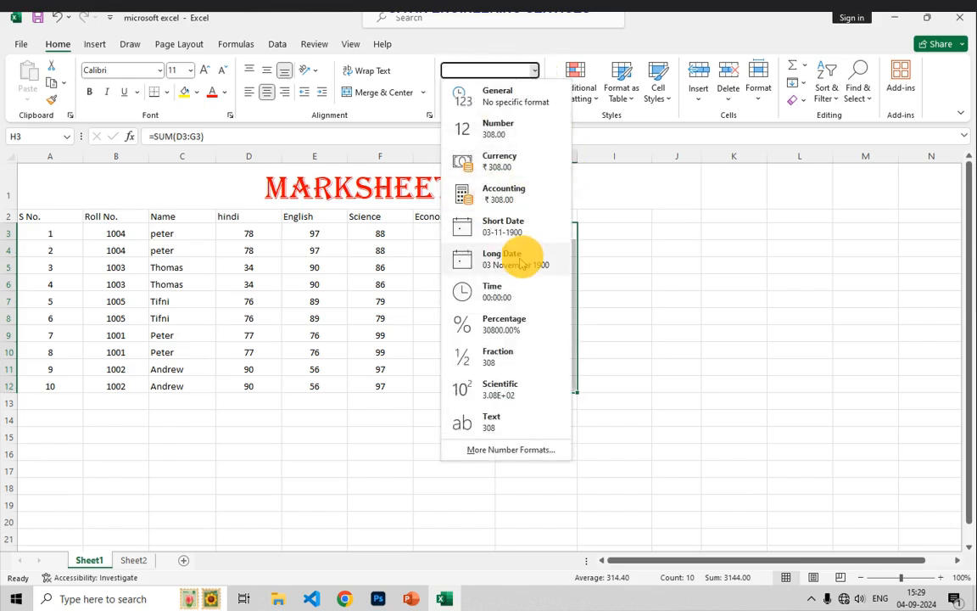
pyautogui.click(635, 266)
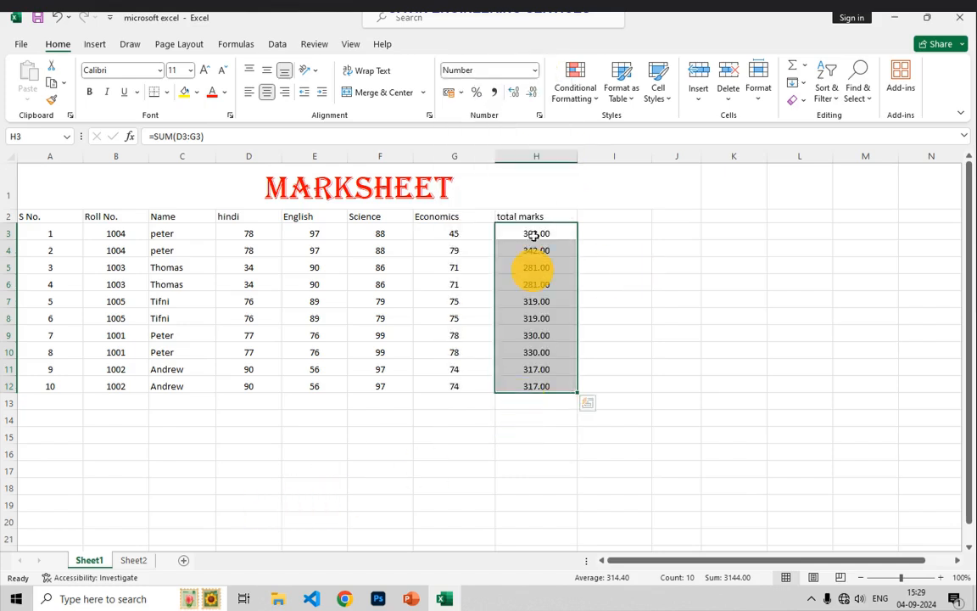
pyautogui.click(536, 70)
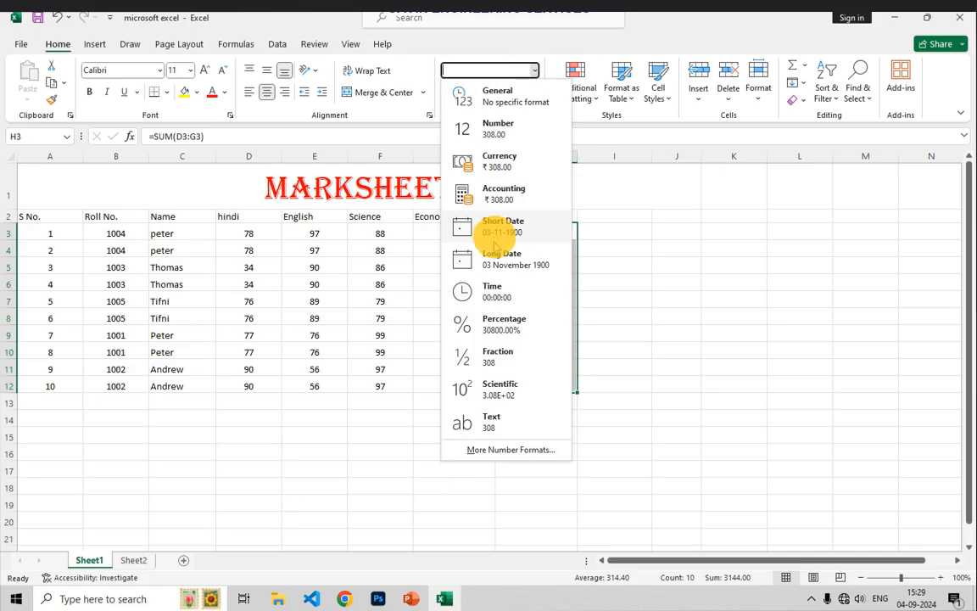
# On Sheet2, enter =WORKDAY(B2,C2) in the end date cell D2 and fill the formula down to D5.
pyautogui.click(136, 560)
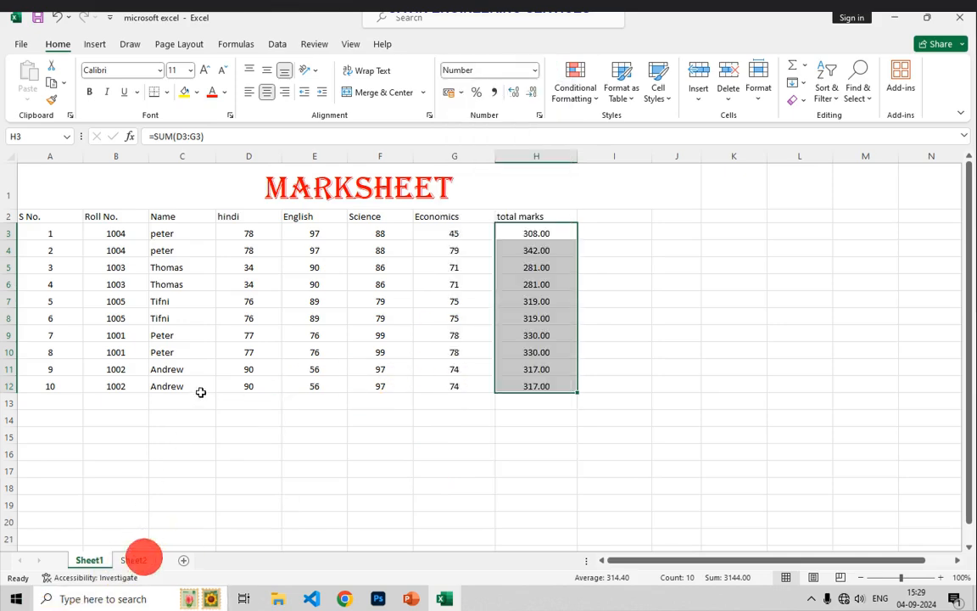
pyautogui.click(278, 306)
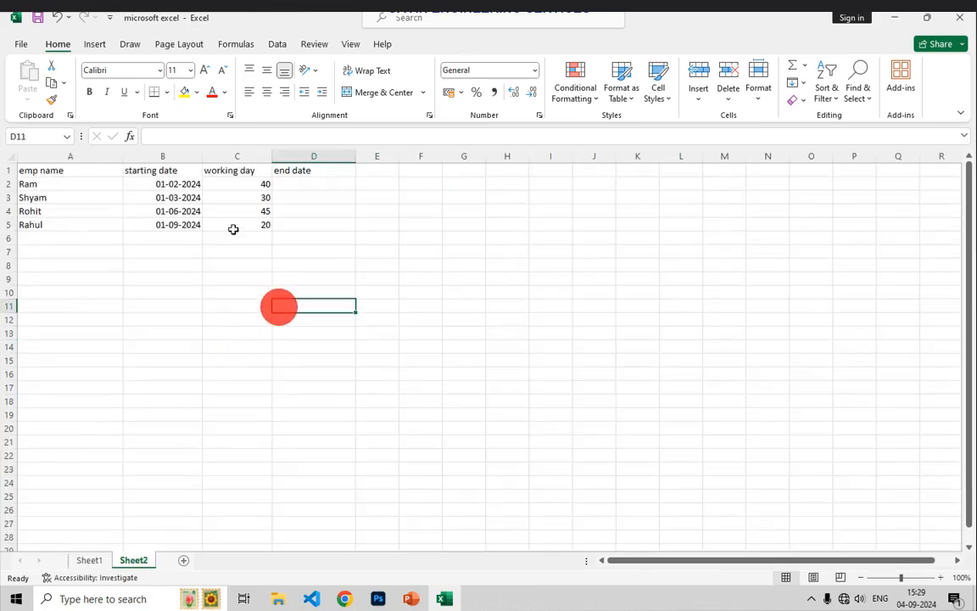
pyautogui.click(312, 181)
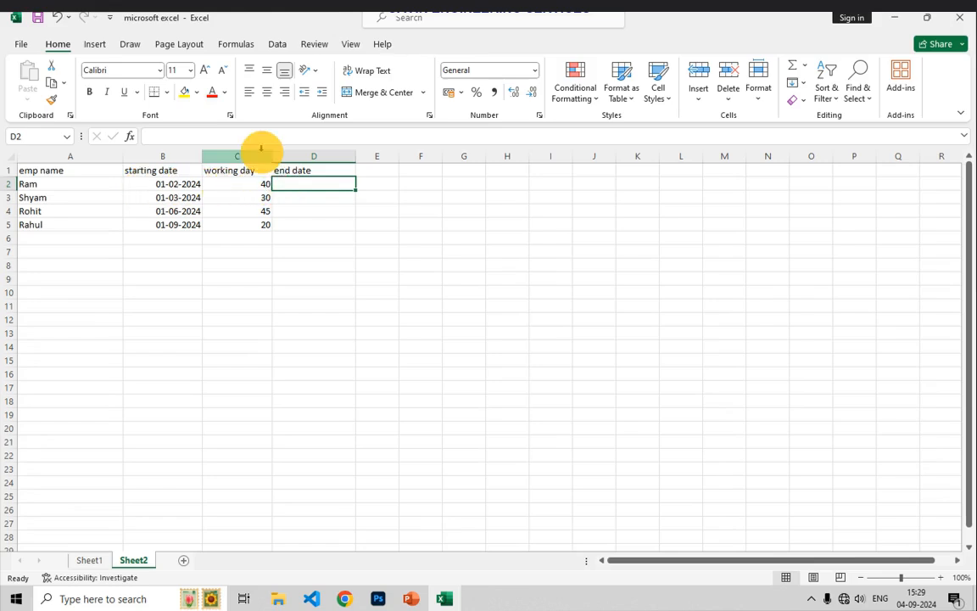
pyautogui.write('=wor')
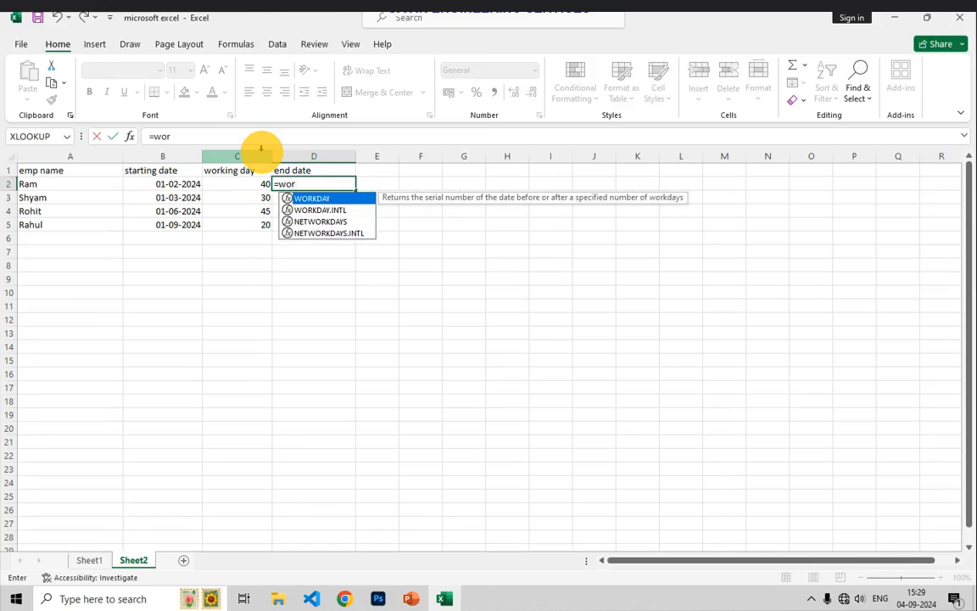
pyautogui.press('Tab')
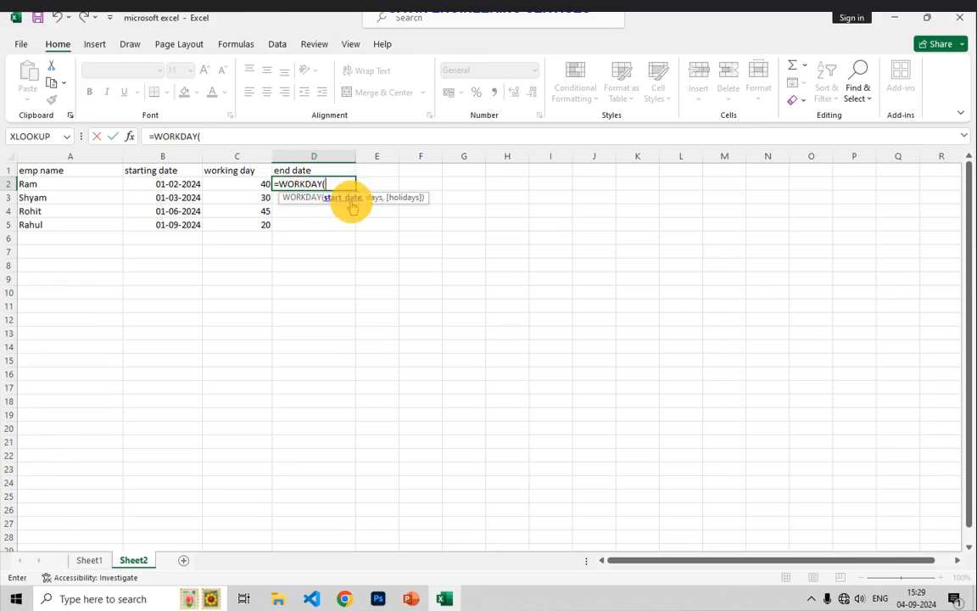
pyautogui.click(170, 184)
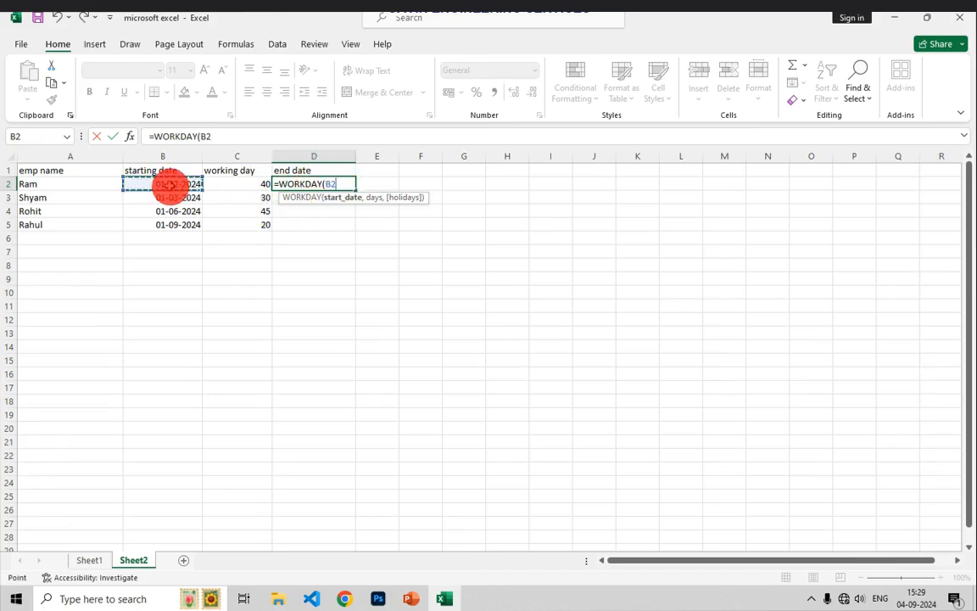
pyautogui.write(',')
pyautogui.click(240, 185)
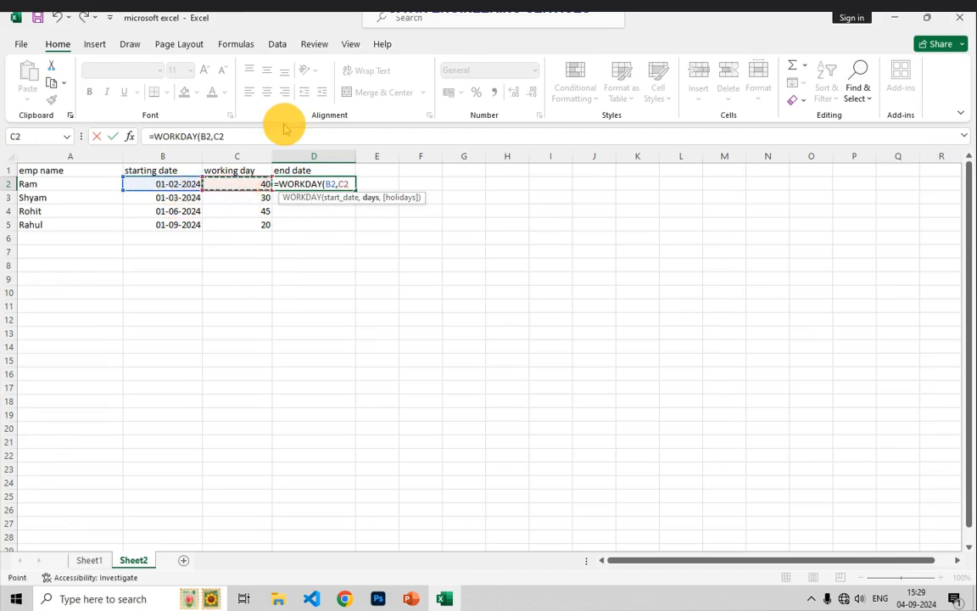
pyautogui.write(')')
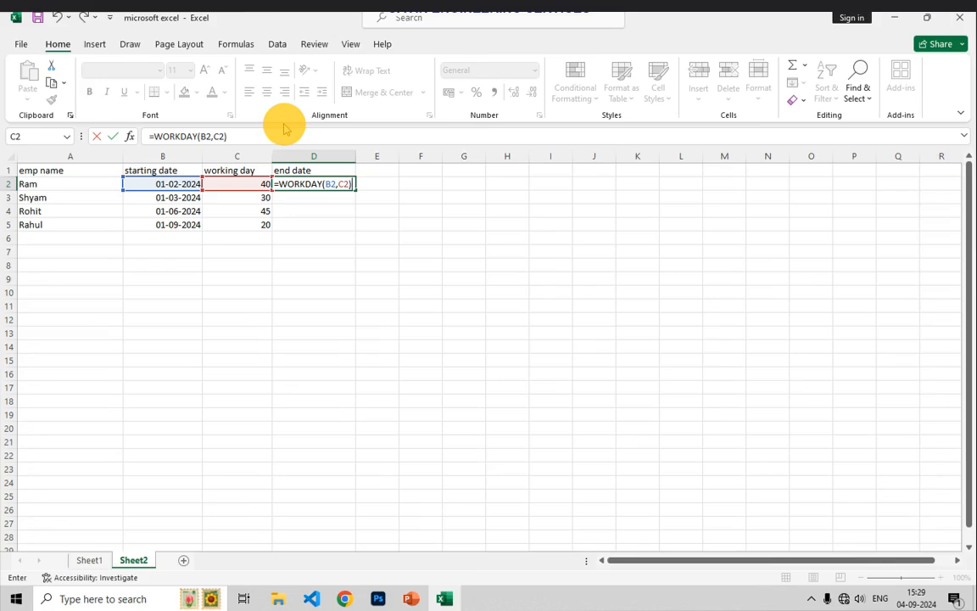
pyautogui.press('Return')
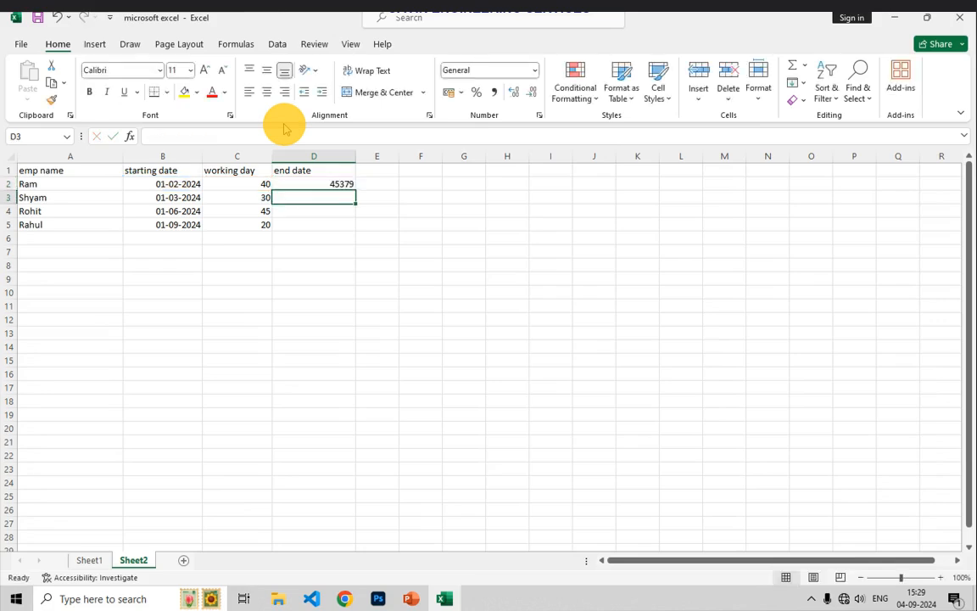
pyautogui.click(321, 183)
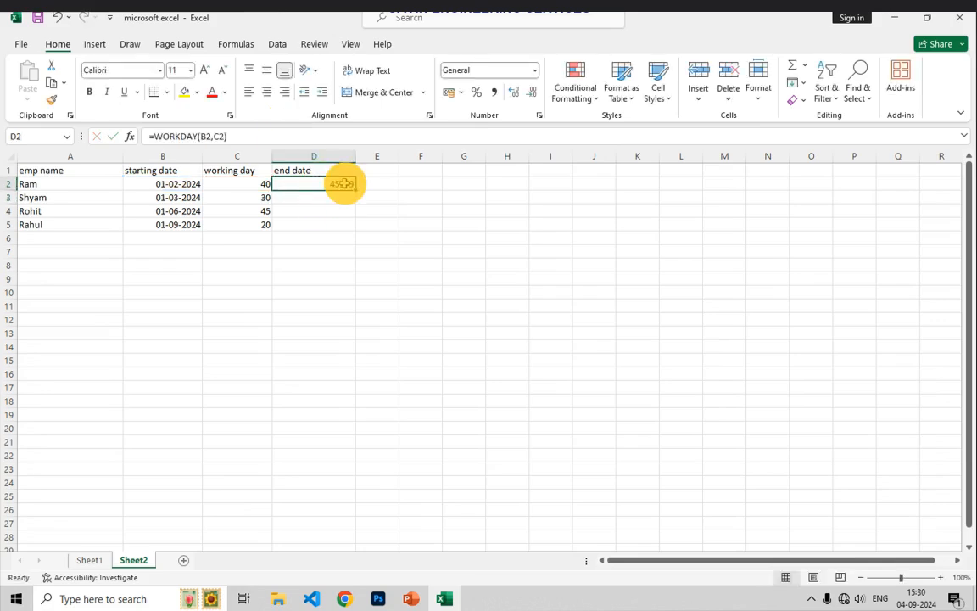
pyautogui.moveTo(358, 193); pyautogui.dragTo(358, 233)
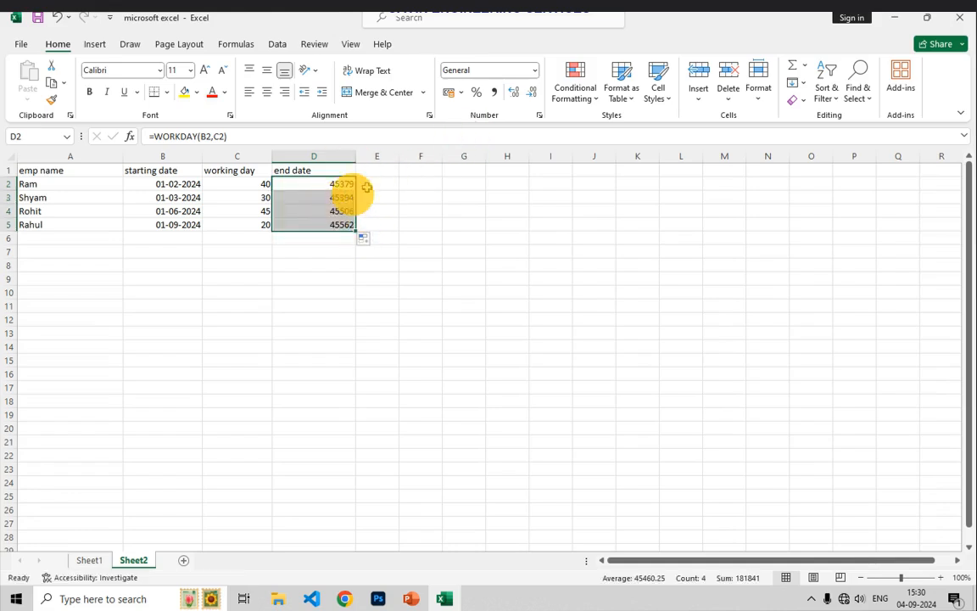
# Try the Short Date and Long Date formats on the end dates in D2:D5, and undo the date formatting.
pyautogui.click(536, 71)
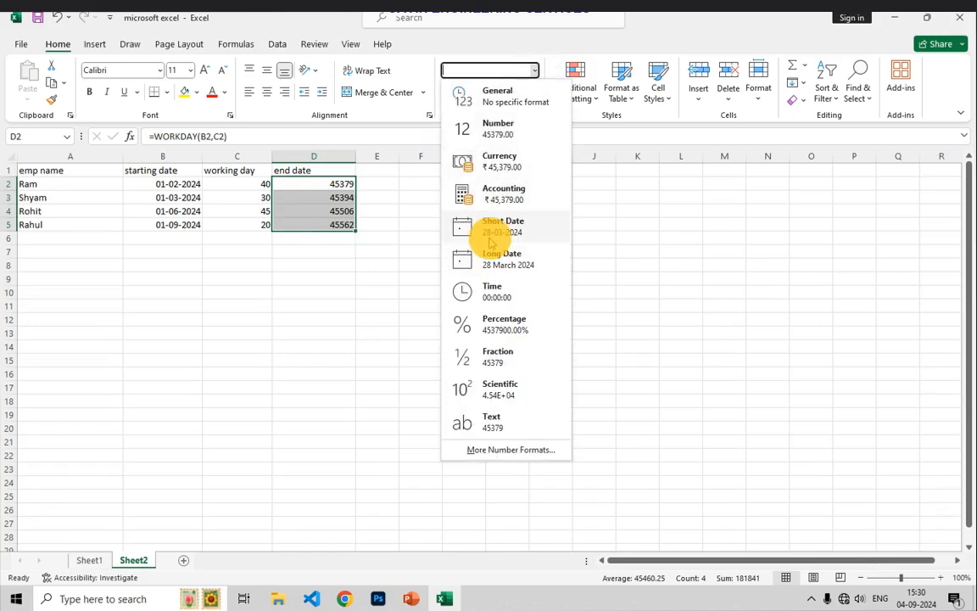
pyautogui.click(491, 241)
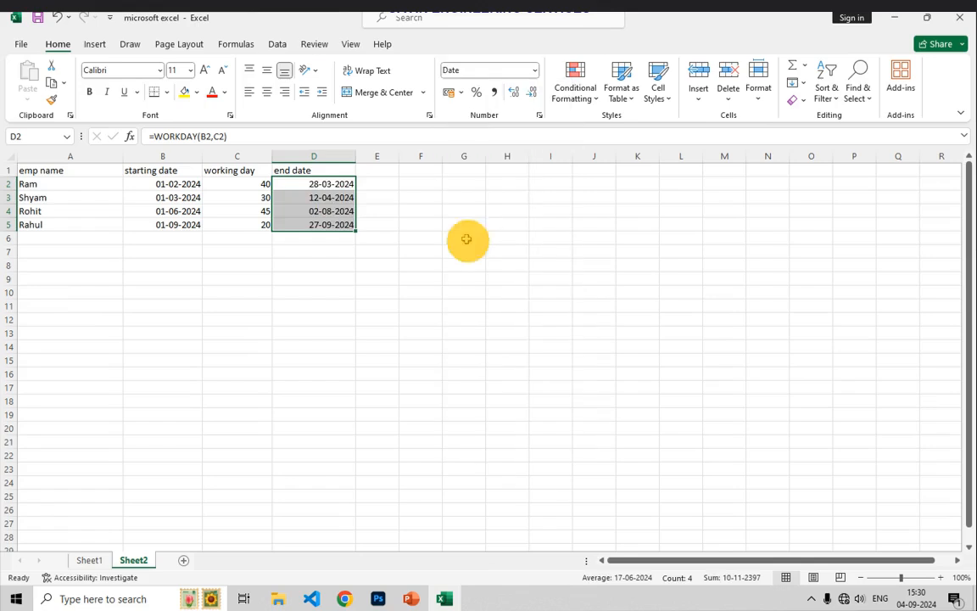
pyautogui.click(533, 74)
pyautogui.click(508, 255)
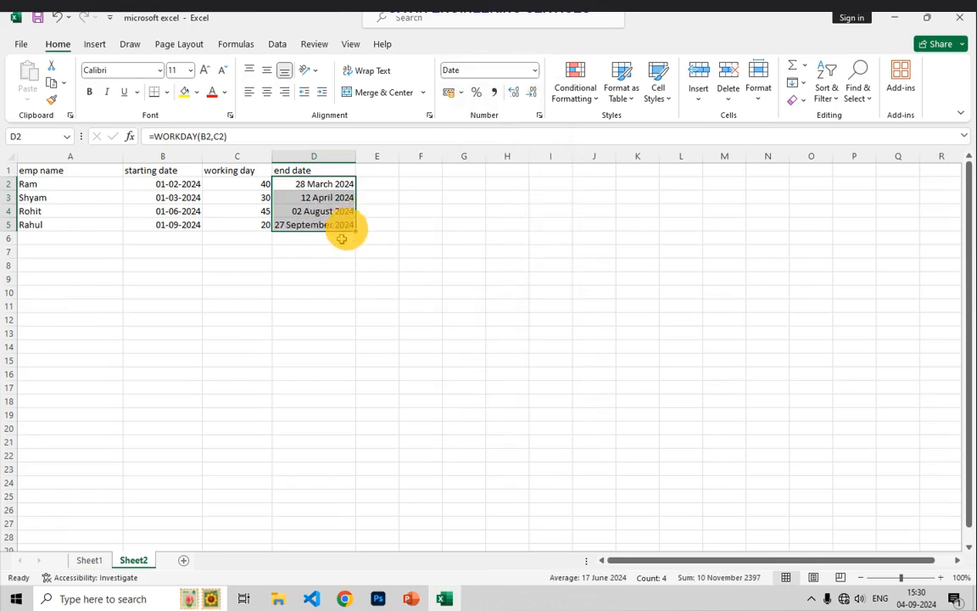
pyautogui.click(534, 71)
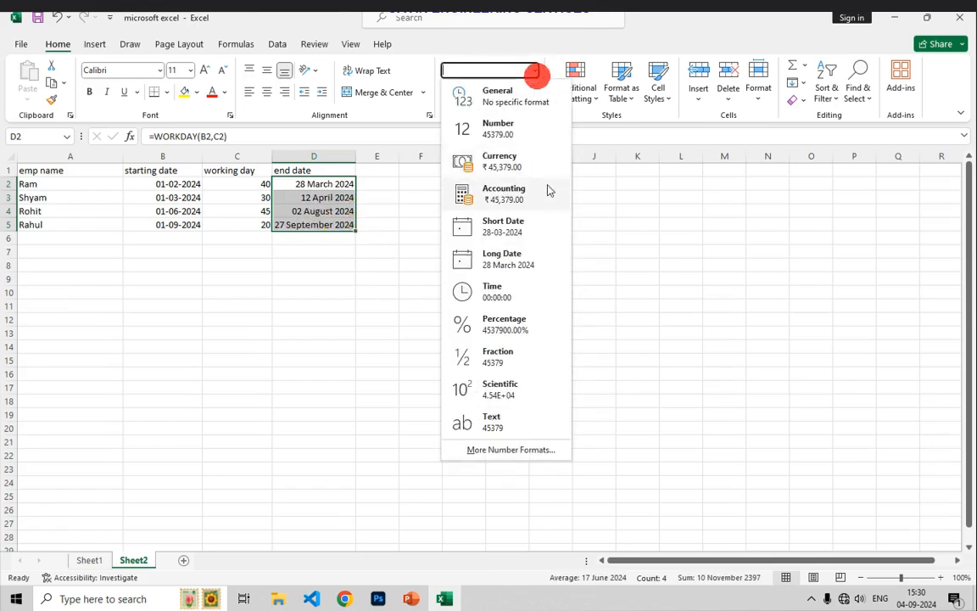
pyautogui.click(536, 226)
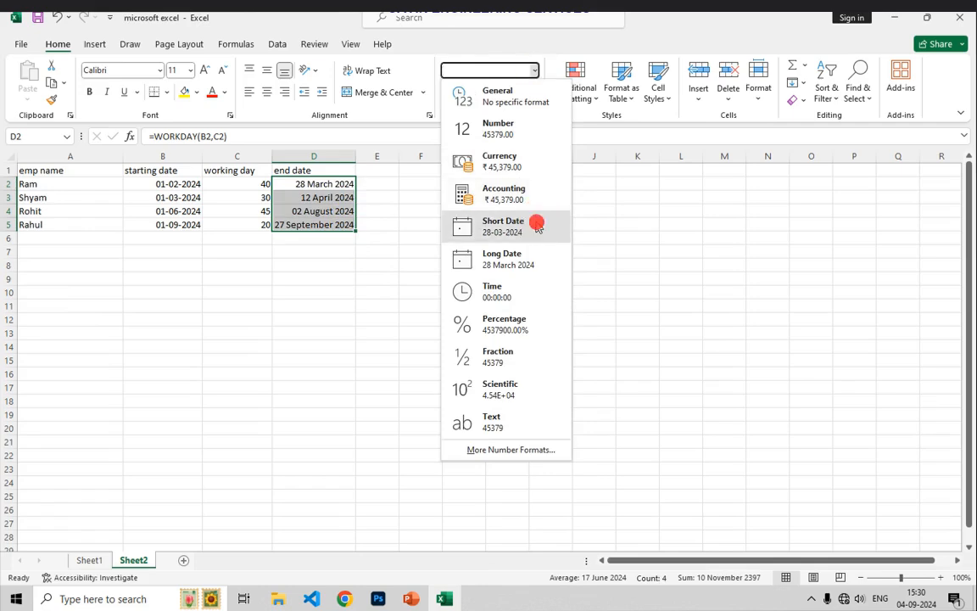
pyautogui.click(536, 71)
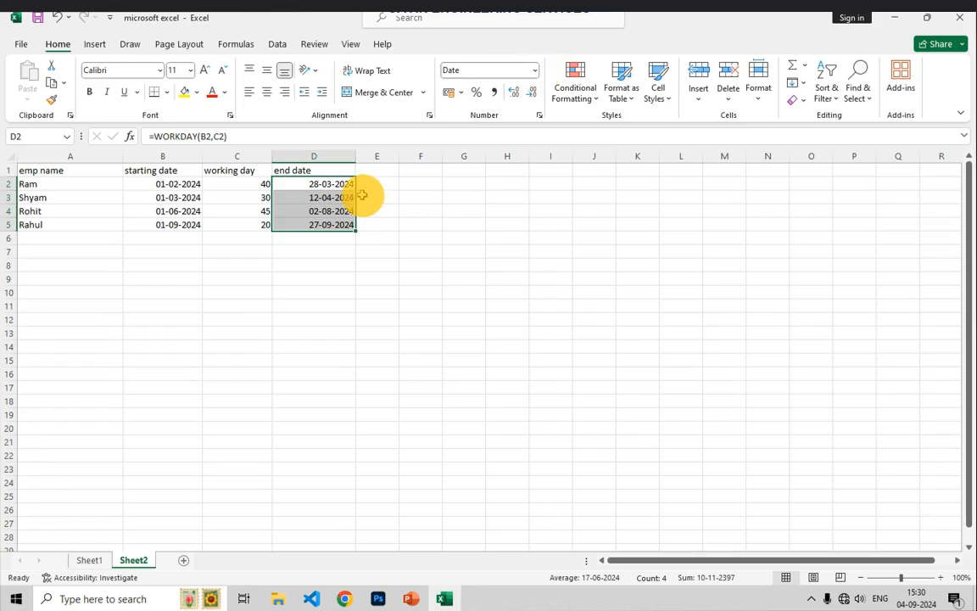
pyautogui.hotkey('ctrl', 'z')
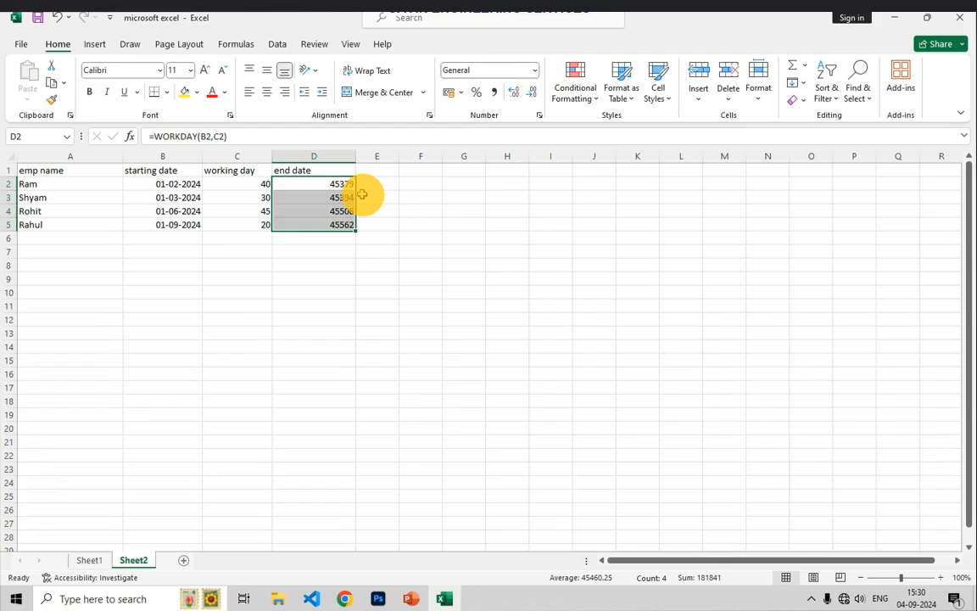
# Format the end dates in D2:D5 with the day, abbreviated month and two-digit year style, such as 28-Mar-24.
pyautogui.hotkey('ctrl', 'shift', '#')
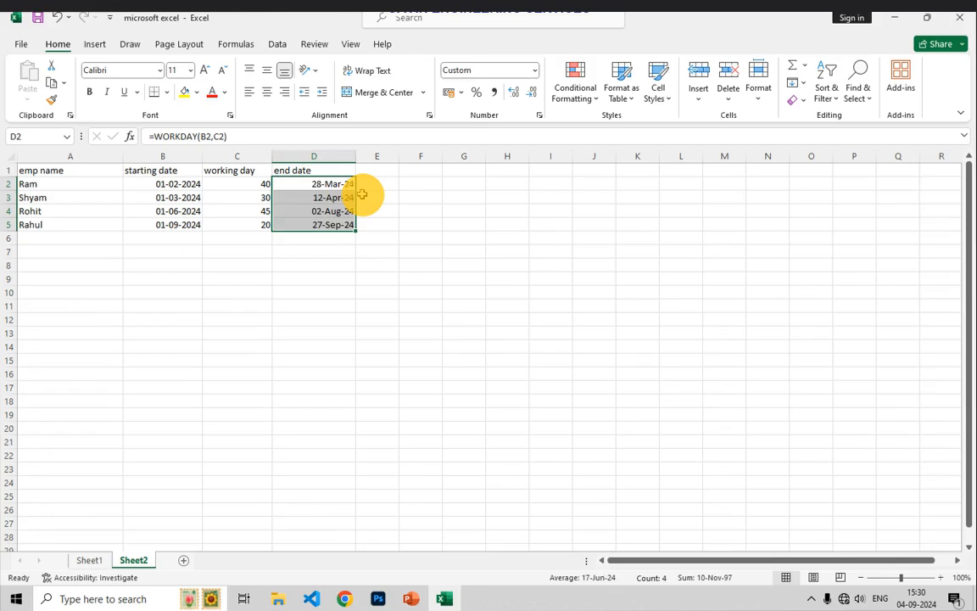
pyautogui.click(394, 266)
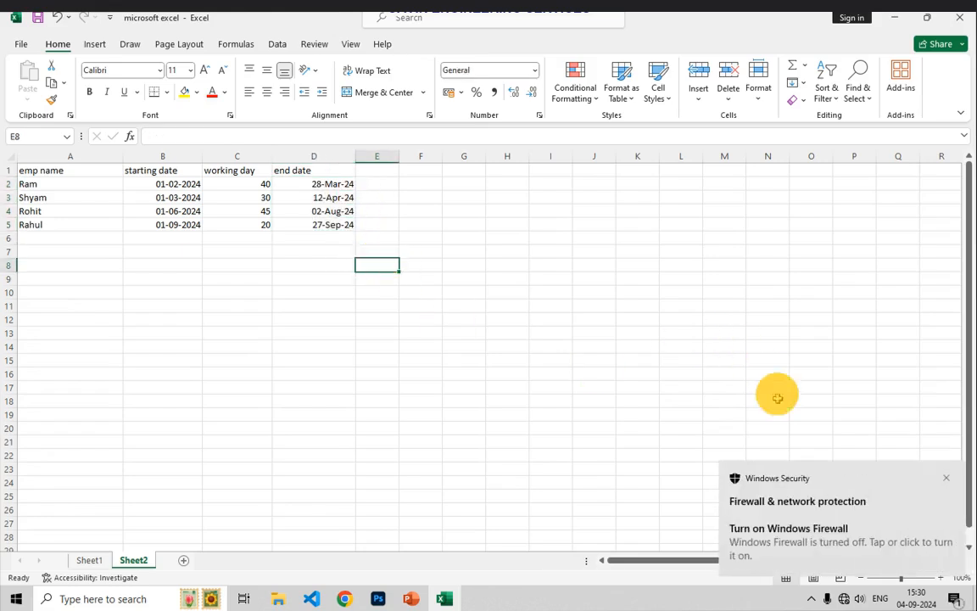
pyautogui.click(946, 480)
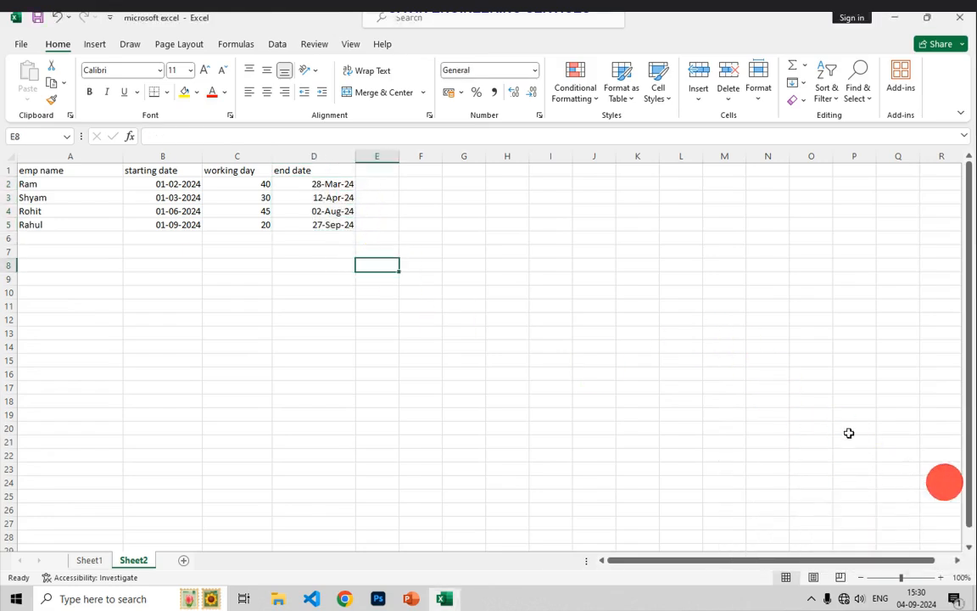
pyautogui.click(535, 69)
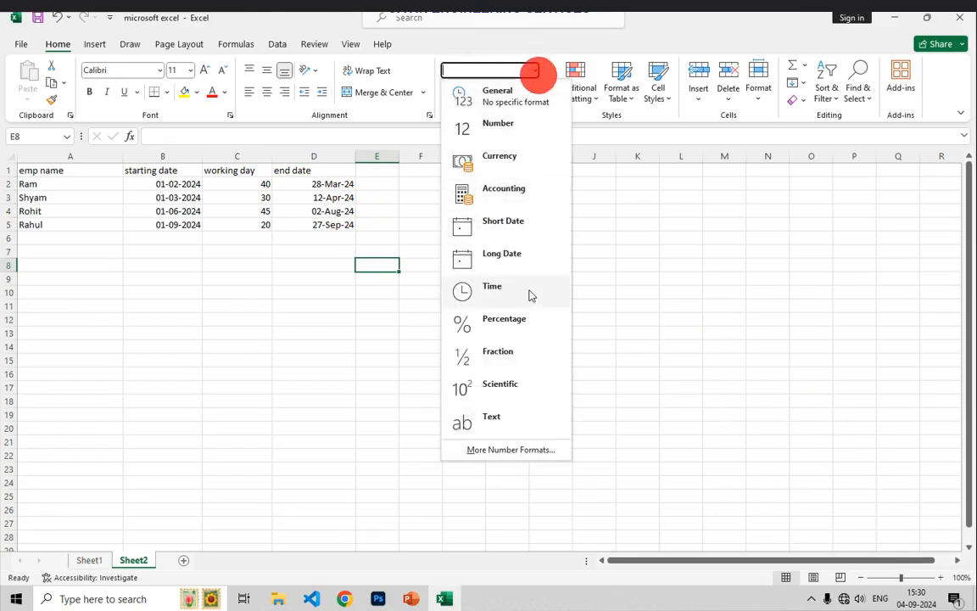
pyautogui.click(626, 379)
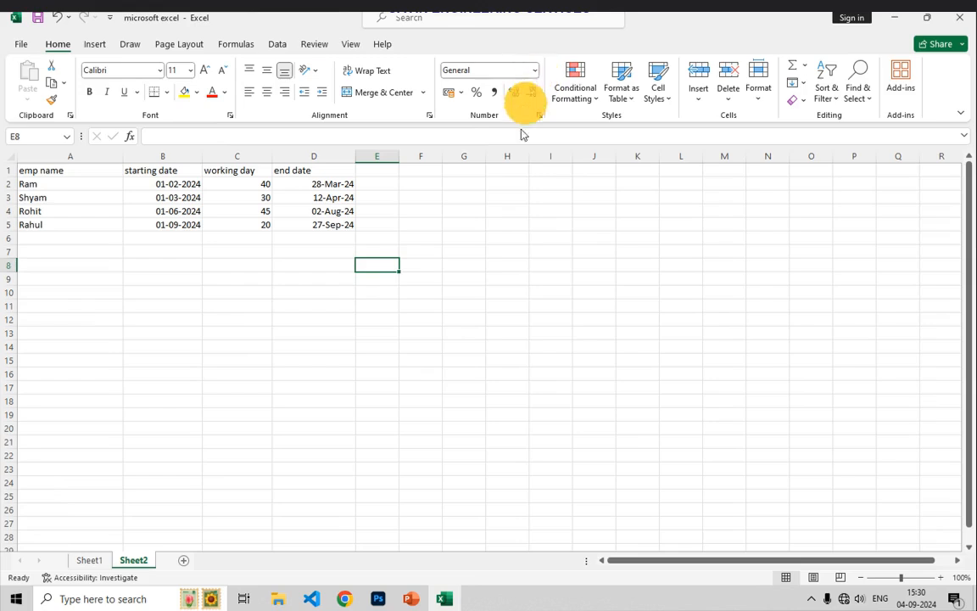
# On Sheet1, try the Currency format on the total marks in H3:H12 and switch them to the Number format.
pyautogui.click(89, 559)
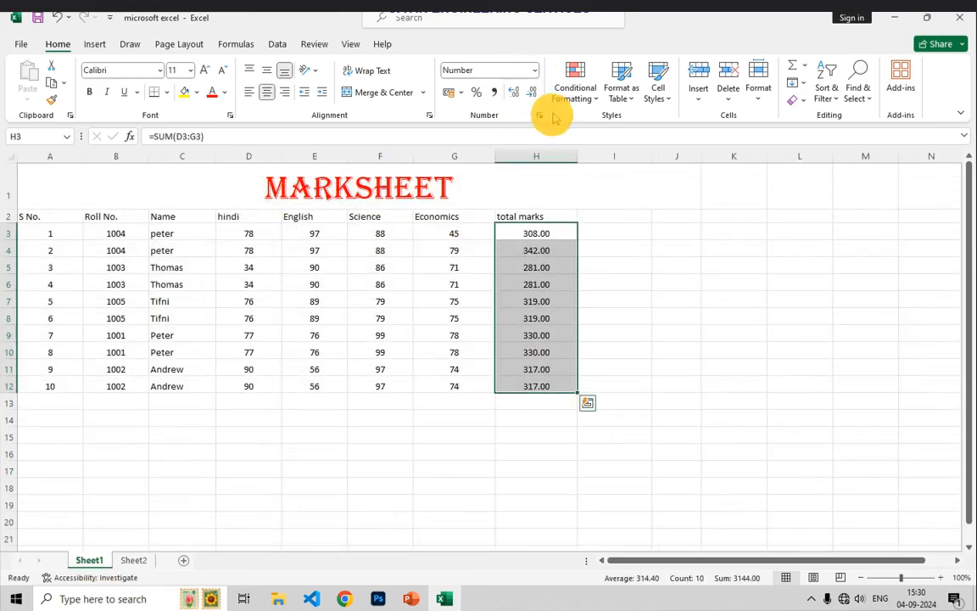
pyautogui.click(533, 72)
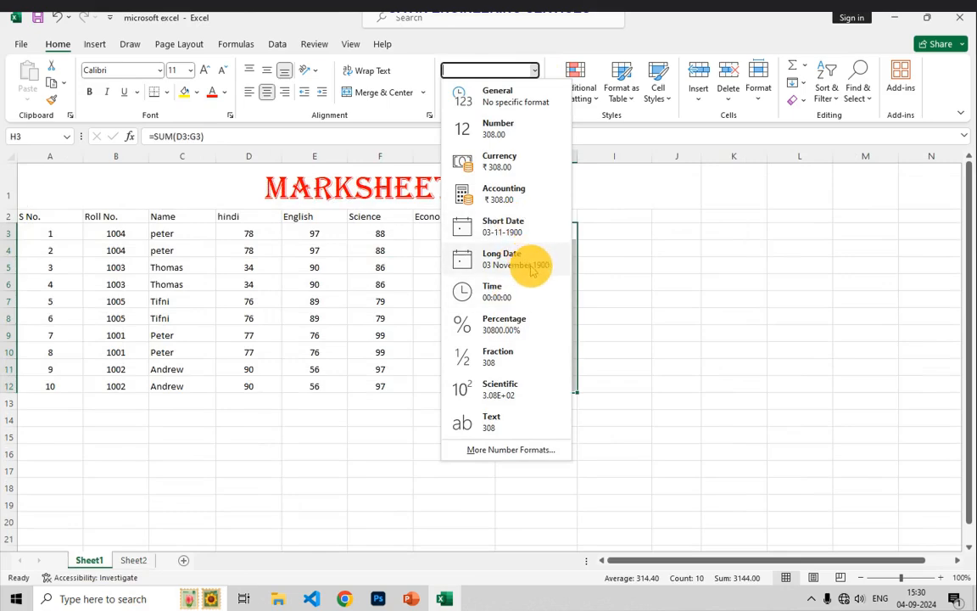
pyautogui.click(611, 294)
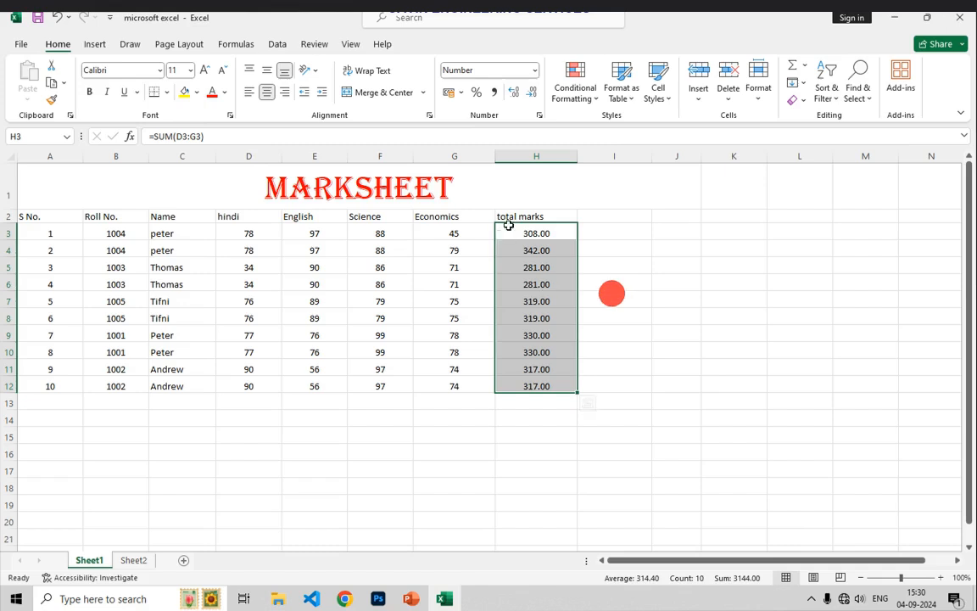
pyautogui.moveTo(521, 234); pyautogui.dragTo(536, 384)
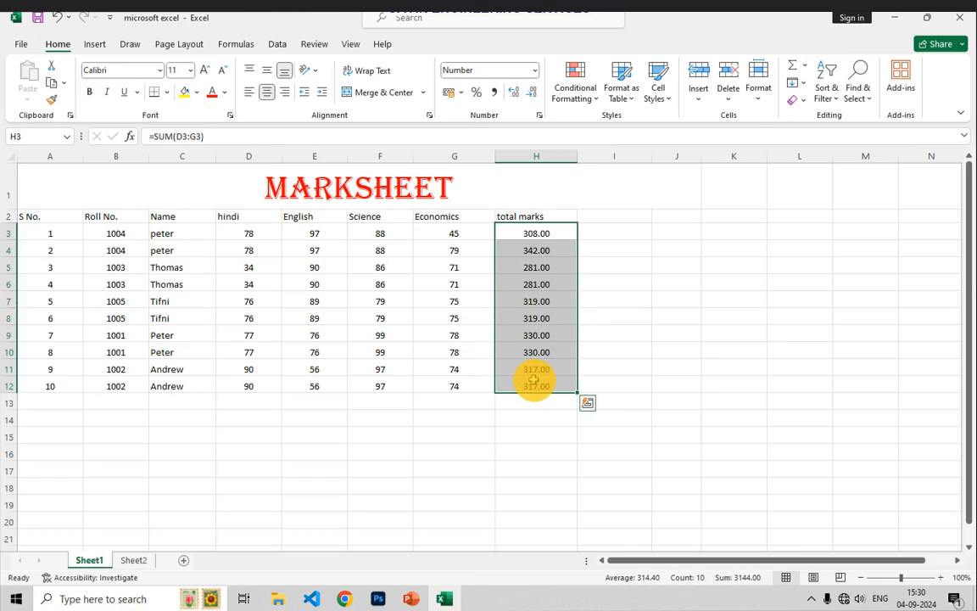
pyautogui.hotkey('ctrl', 'shift', '4')
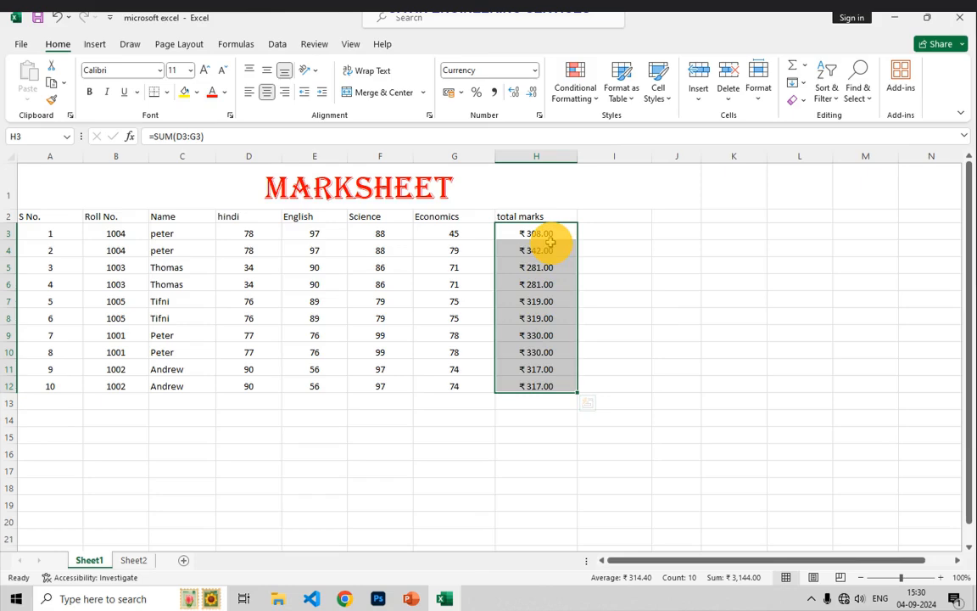
pyautogui.hotkey('ctrl', 'shift', '1')
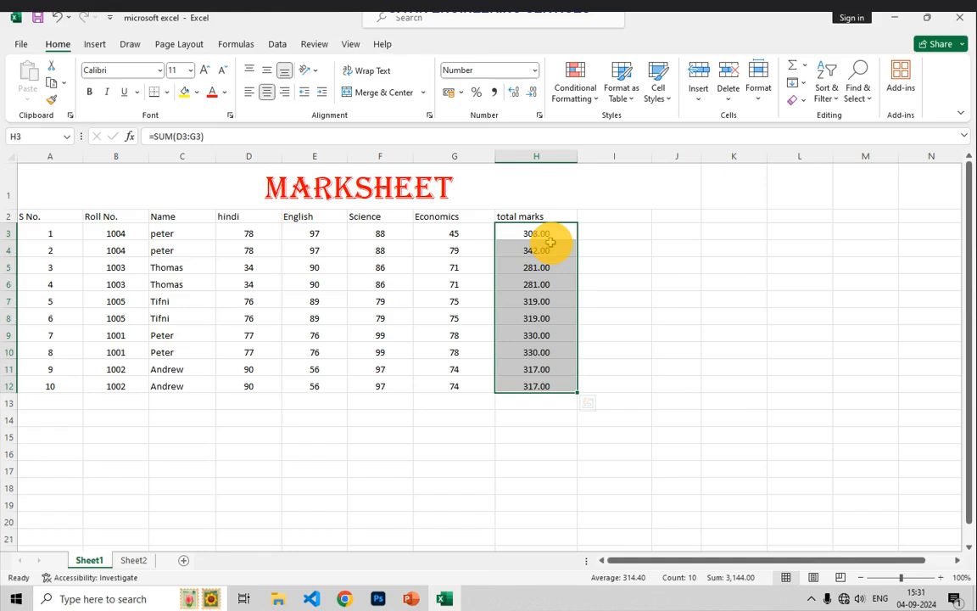
pyautogui.click(603, 266)
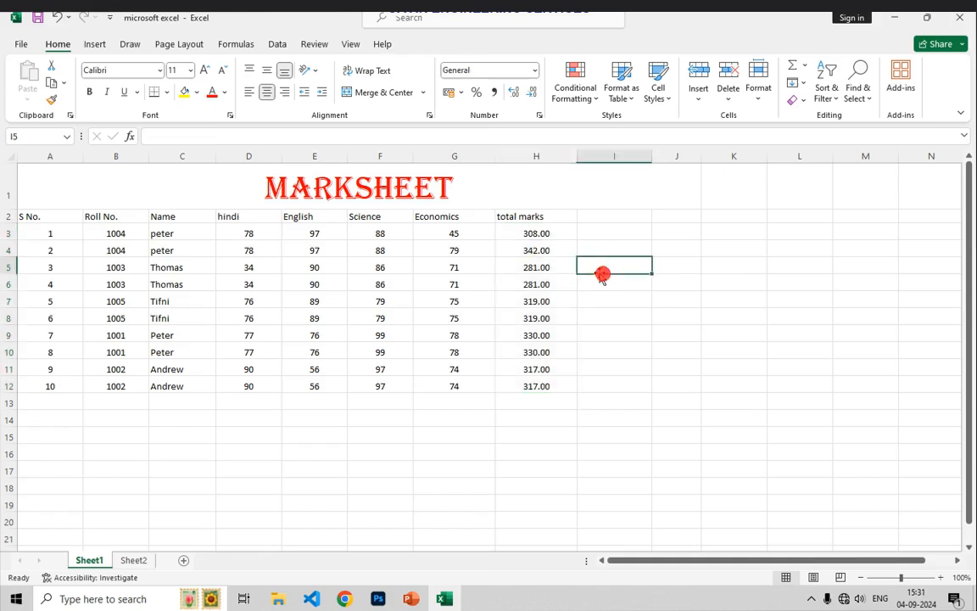
pyautogui.moveTo(563, 232); pyautogui.dragTo(562, 379)
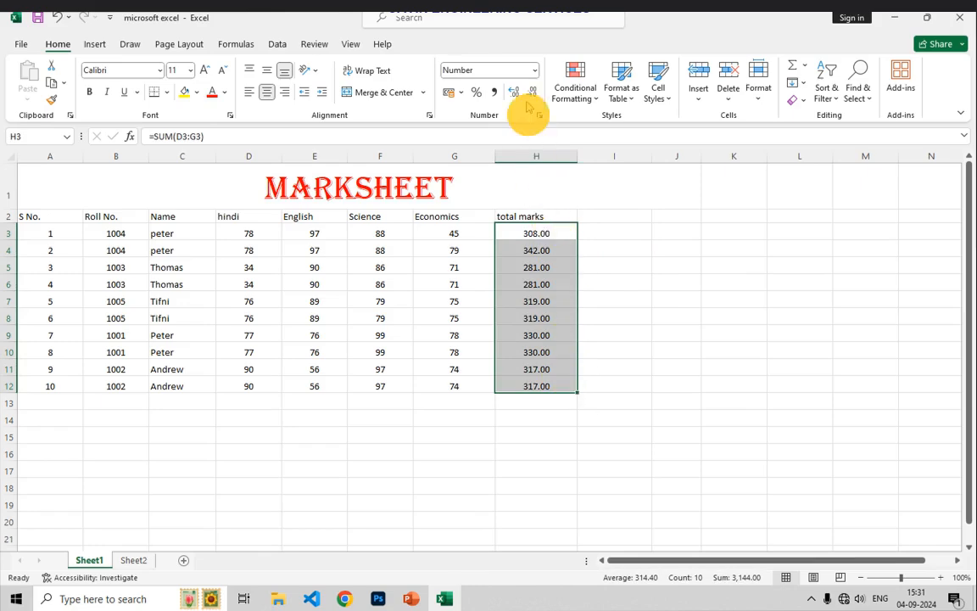
pyautogui.click(534, 71)
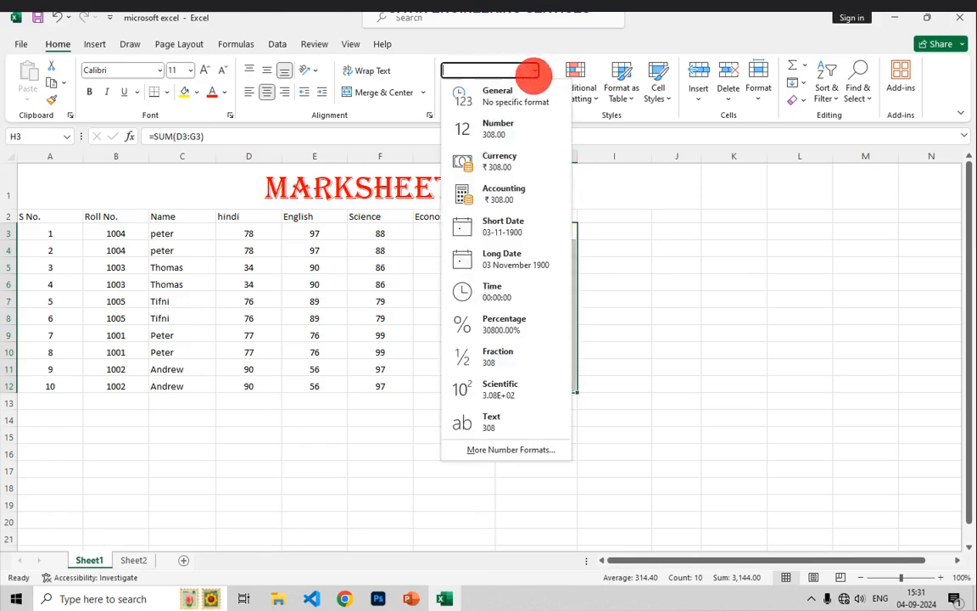
pyautogui.click(604, 398)
pyautogui.click(533, 71)
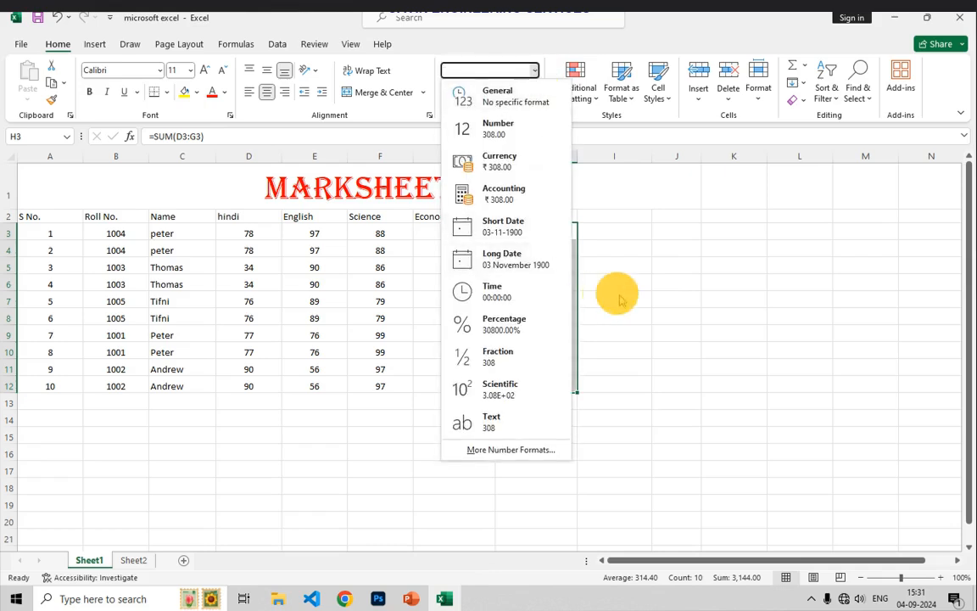
pyautogui.click(616, 364)
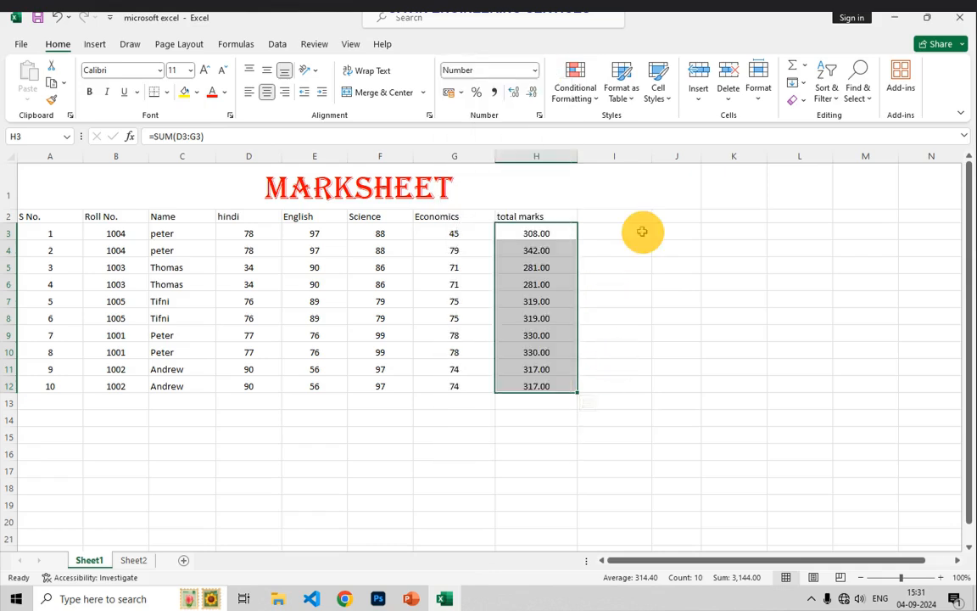
# Add the heading "percentage" in cell I2, beside the total marks heading.
pyautogui.click(617, 217)
pyautogui.write('percentage')
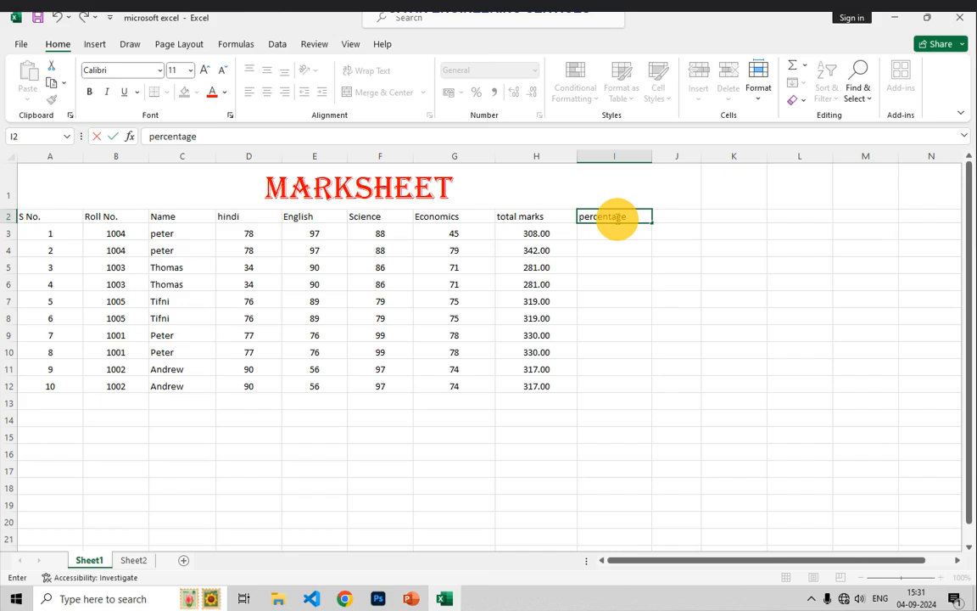
pyautogui.press('Return')
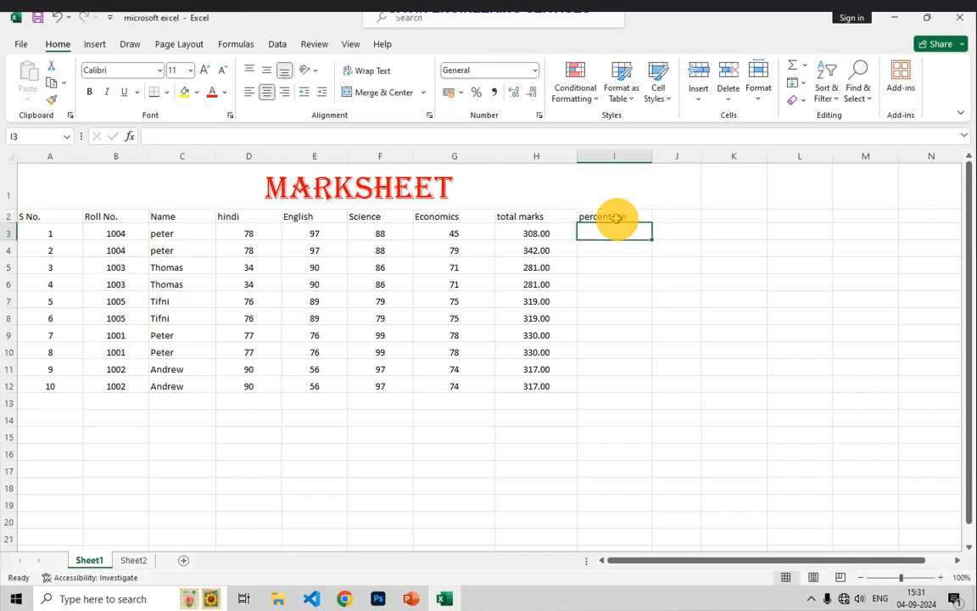
pyautogui.write('=')
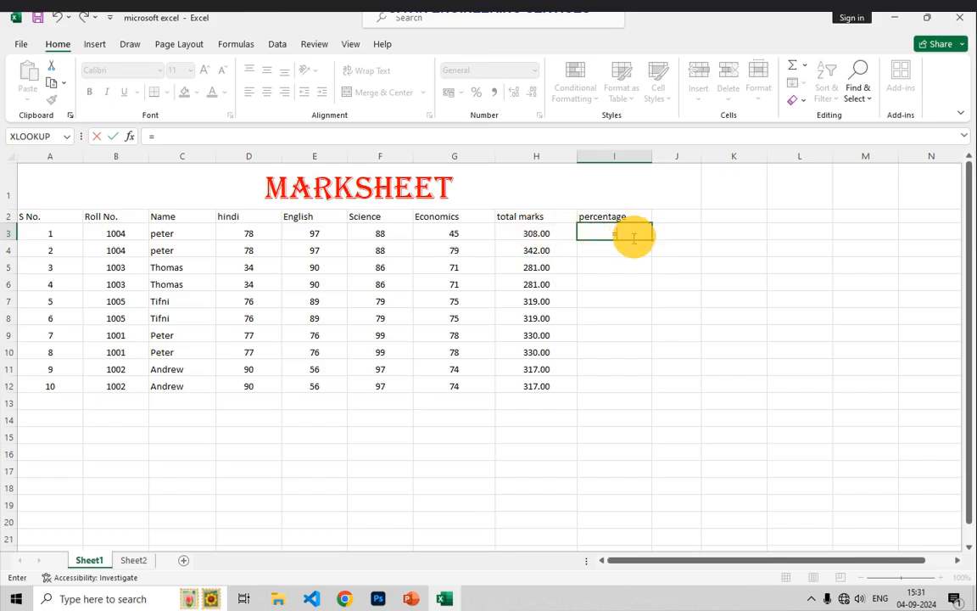
pyautogui.press('Escape')
# Set the total marks in H3:H12 to the General number format.
pyautogui.click(588, 284)
pyautogui.moveTo(562, 232); pyautogui.dragTo(566, 389)
pyautogui.click(537, 71)
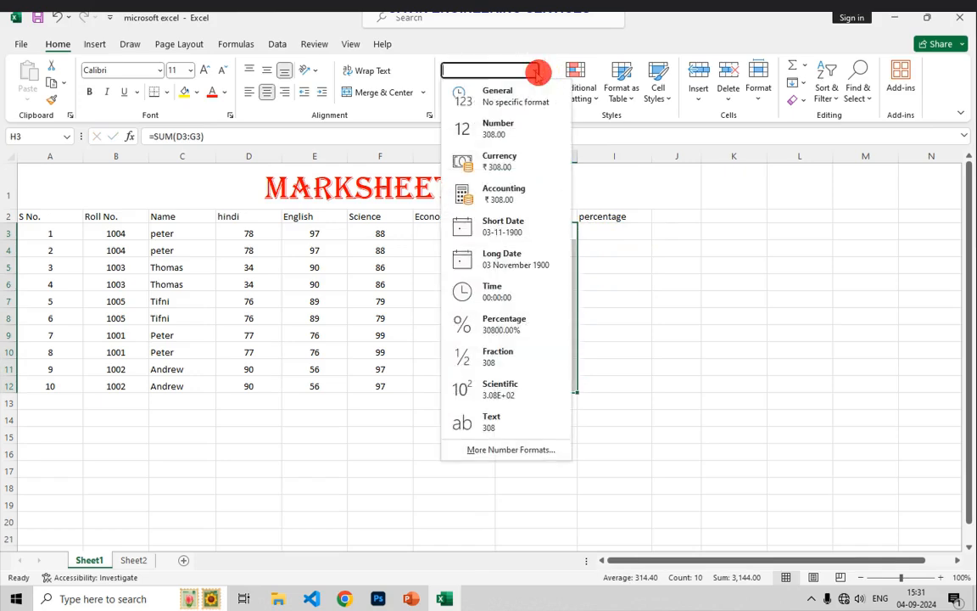
pyautogui.click(534, 88)
pyautogui.click(617, 316)
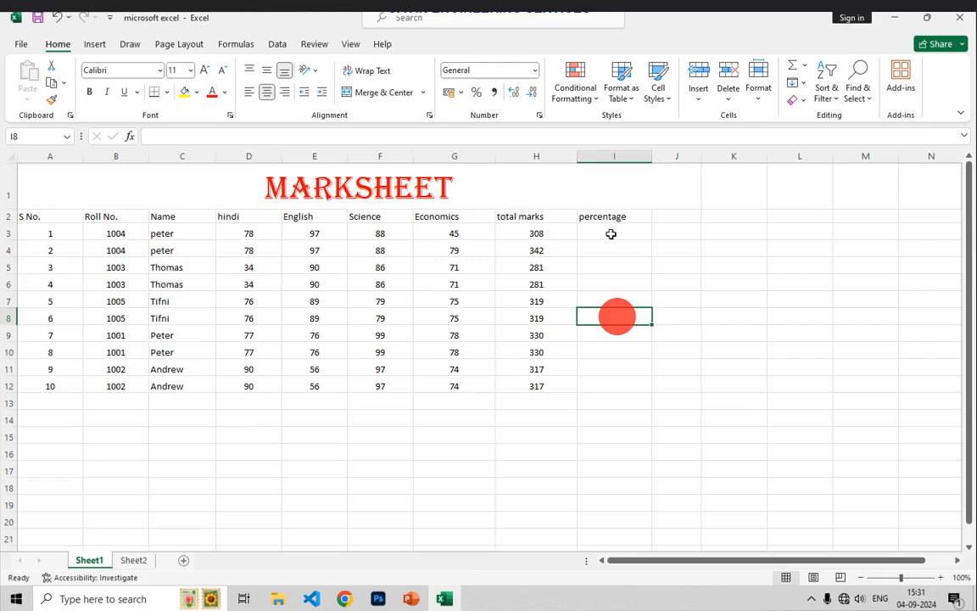
# Enter =H3/400*100 in the percentage cell I3 and fill the formula down to I12.
pyautogui.click(611, 234)
pyautogui.write('=')
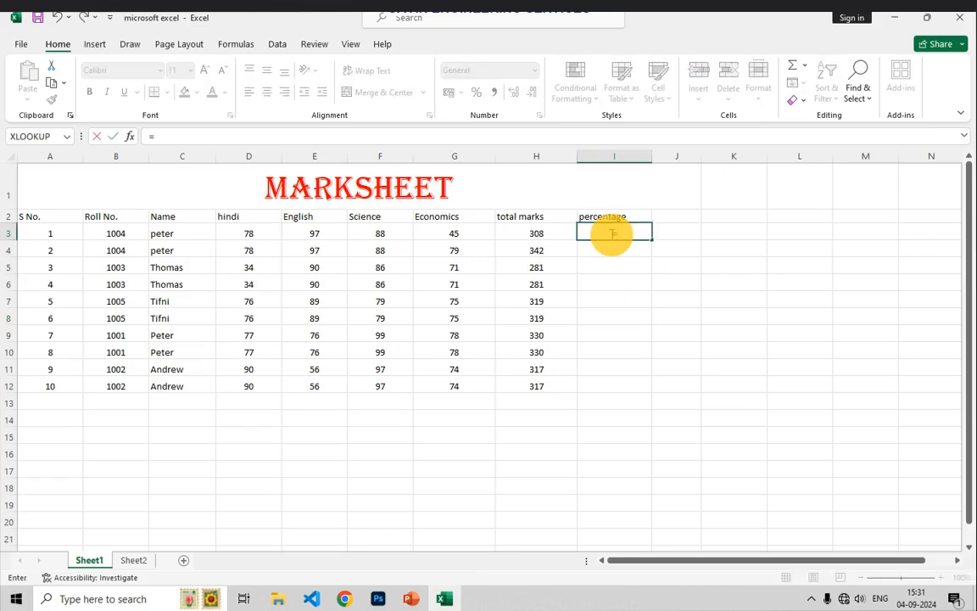
pyautogui.click(533, 233)
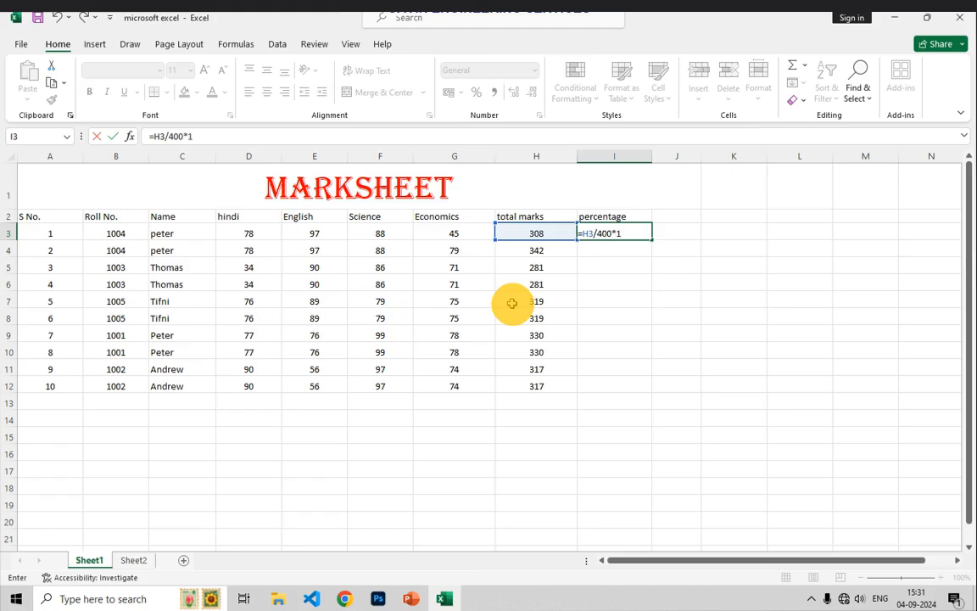
pyautogui.press('Return')
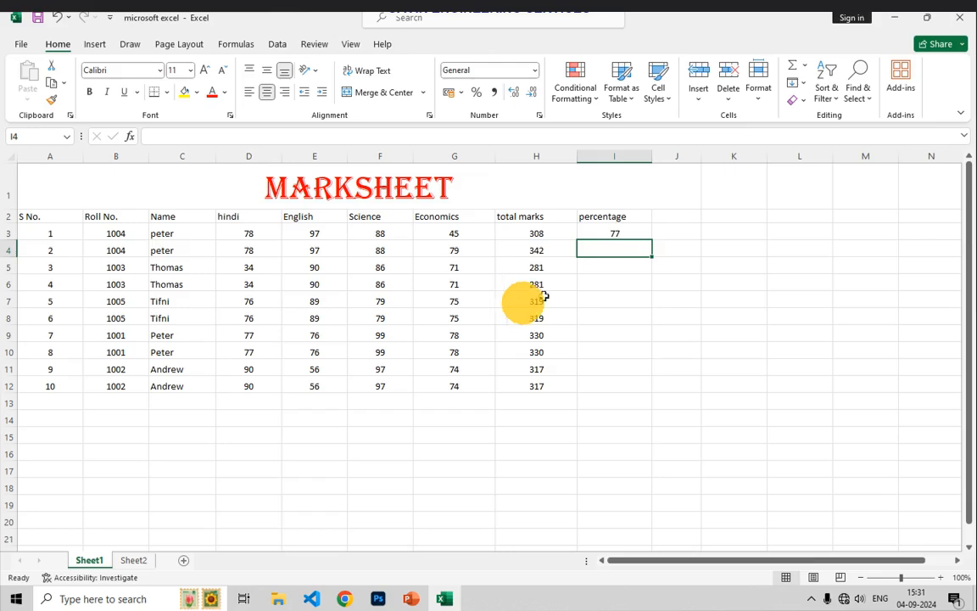
pyautogui.click(607, 232)
pyautogui.moveTo(650, 241); pyautogui.dragTo(633, 386)
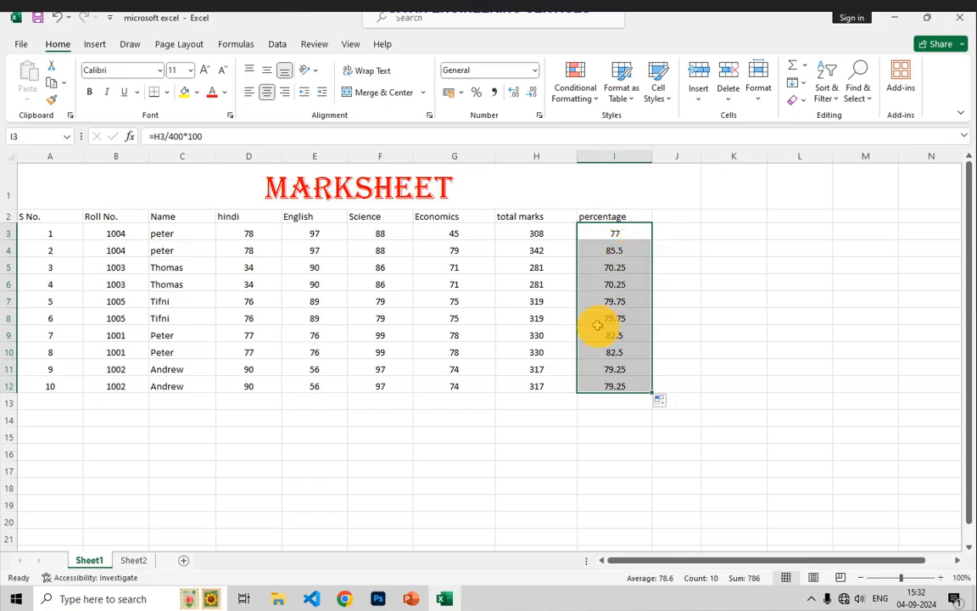
pyautogui.click(696, 285)
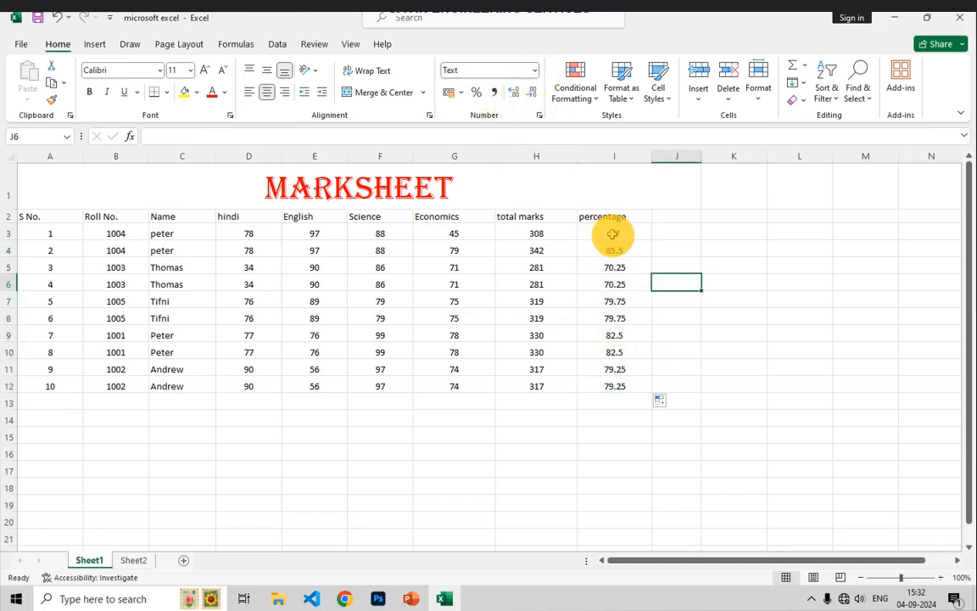
pyautogui.moveTo(612, 233); pyautogui.dragTo(616, 378)
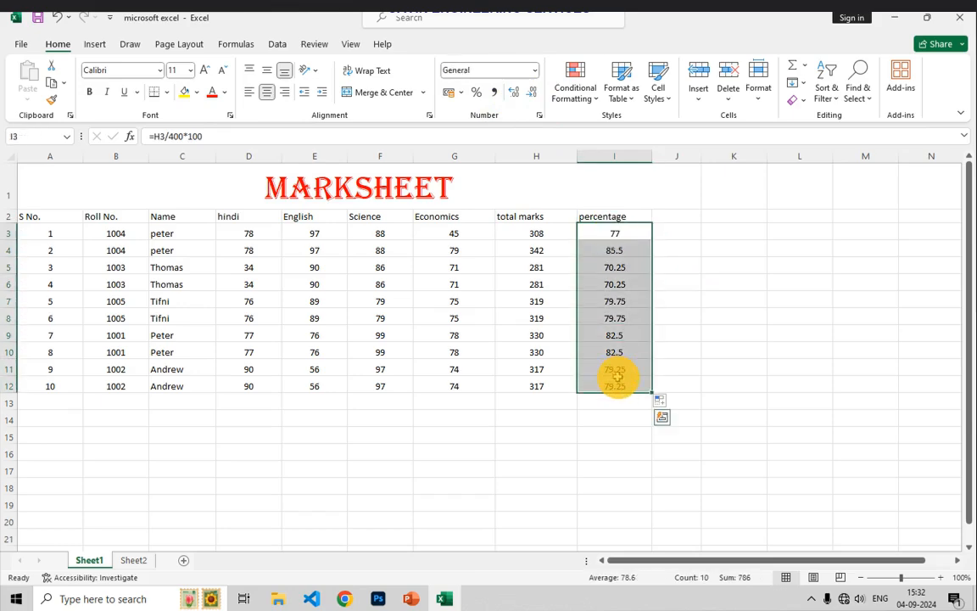
pyautogui.click(658, 350)
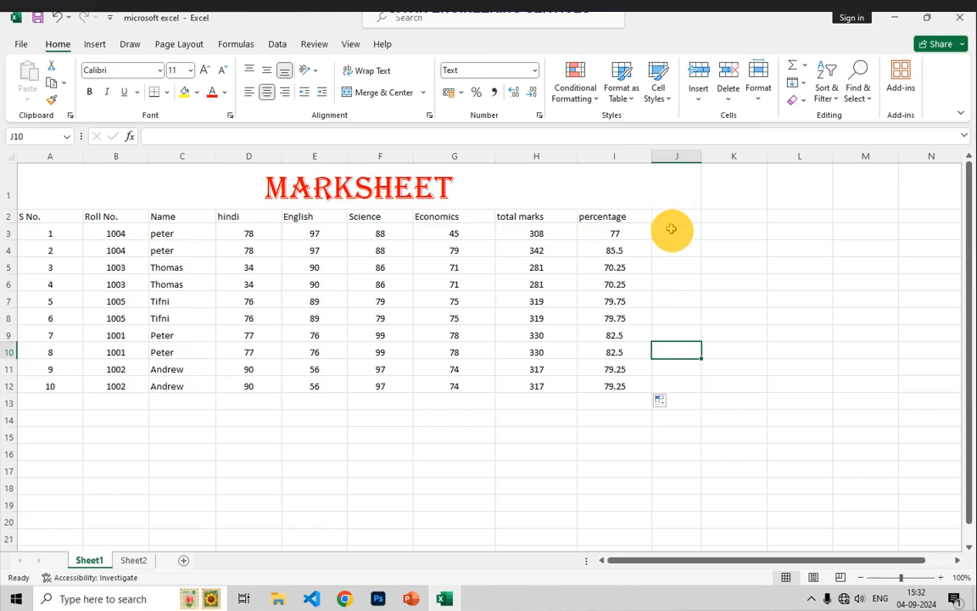
# Add the heading "round value" in cell J2, beside the percentage heading.
pyautogui.click(672, 220)
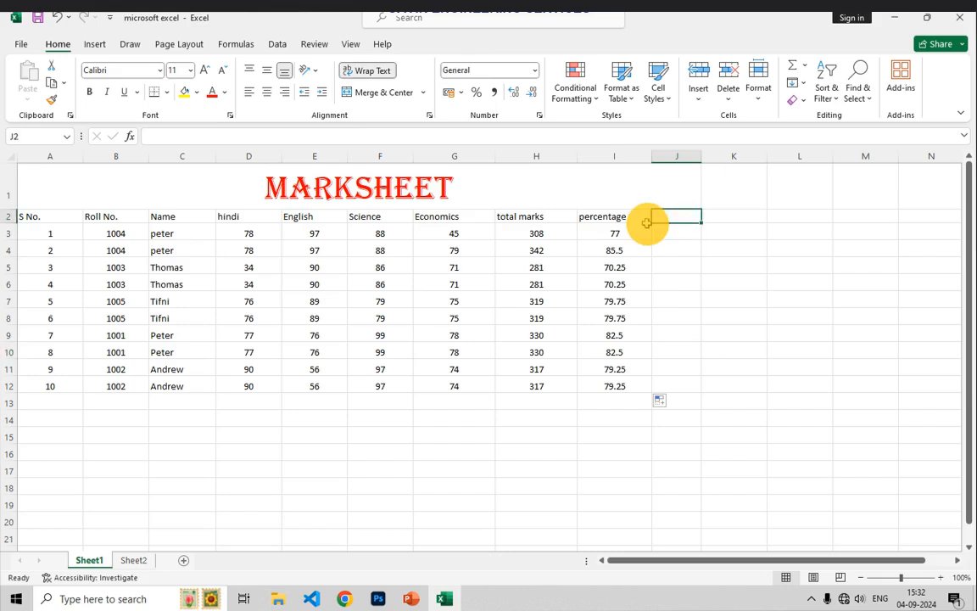
pyautogui.write('ro')
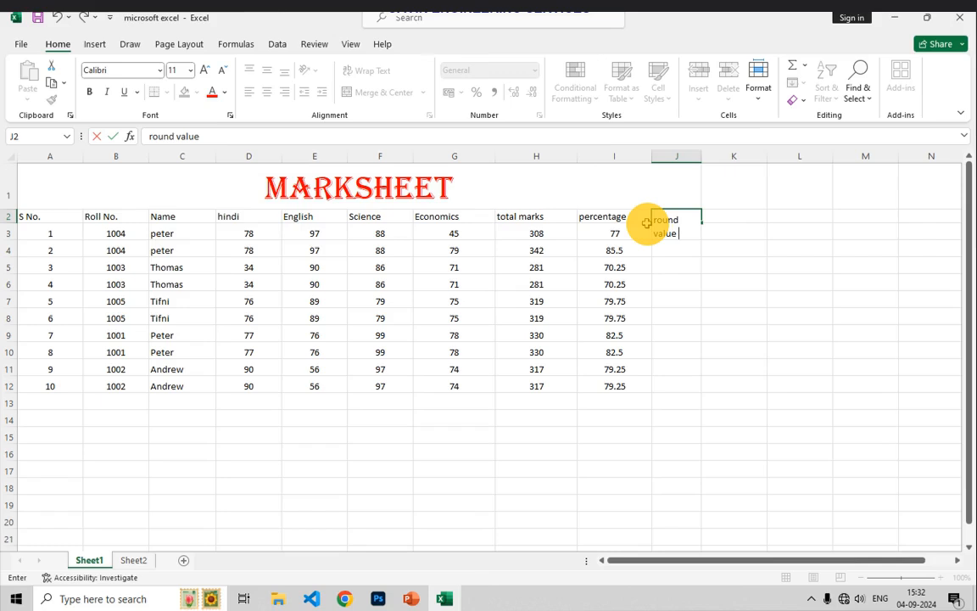
pyautogui.write('und value')
pyautogui.click(711, 271)
pyautogui.click(685, 222)
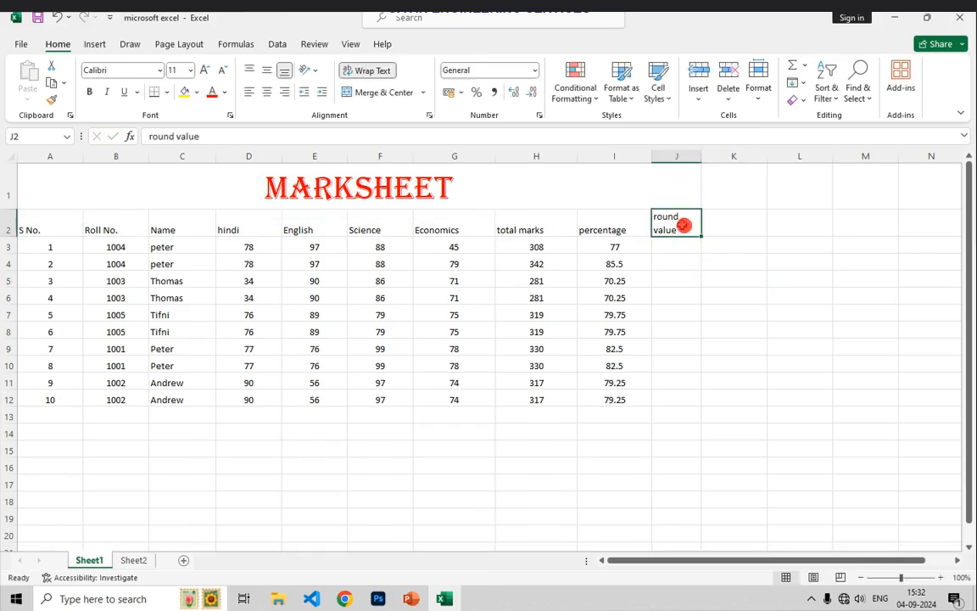
pyautogui.click(689, 247)
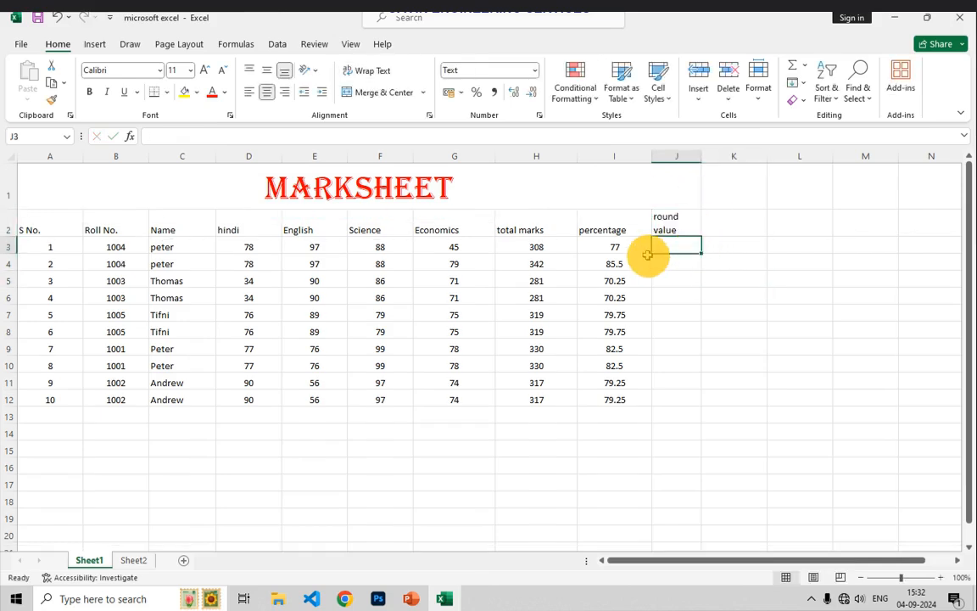
pyautogui.write('=')
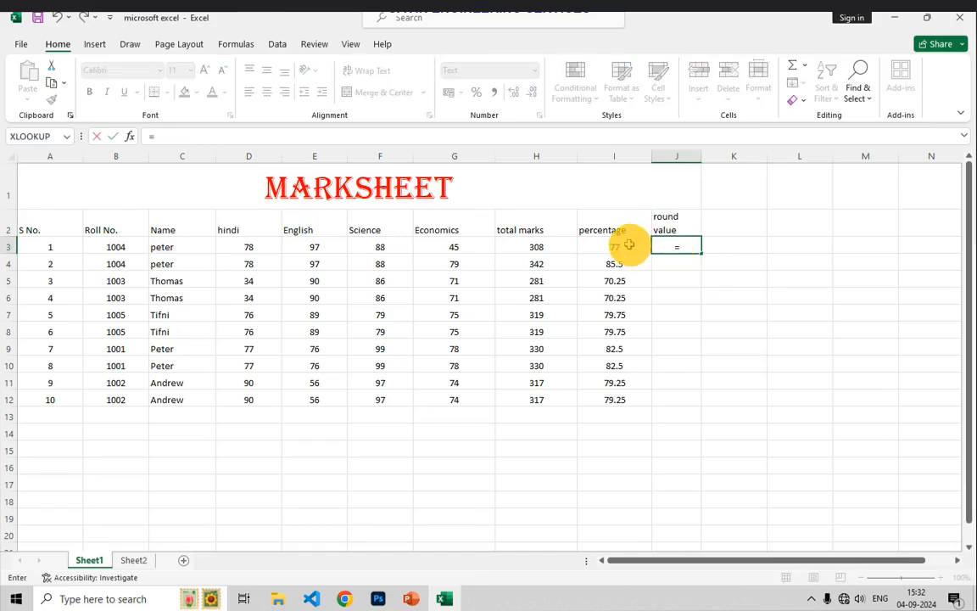
pyautogui.click(643, 245)
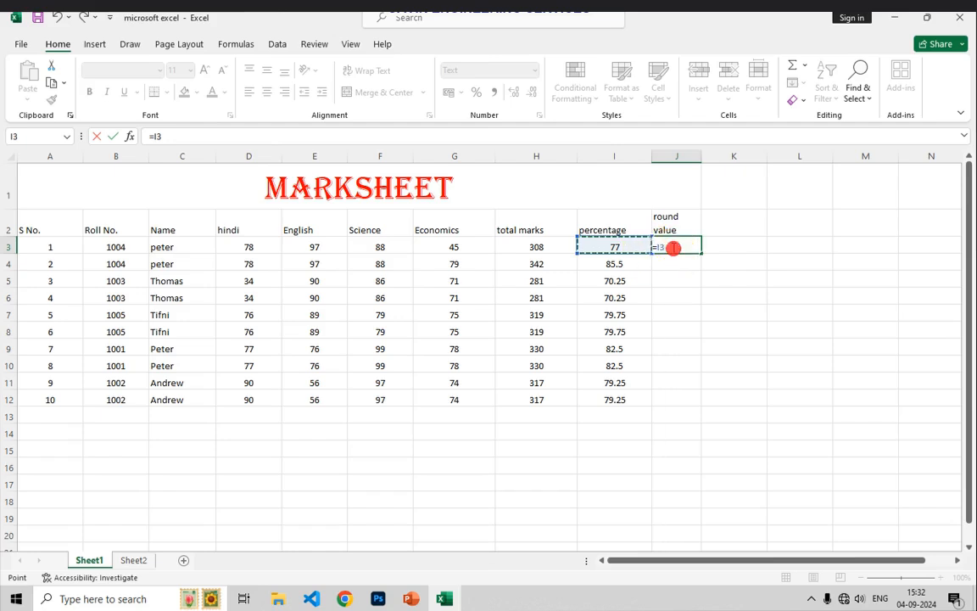
pyautogui.press('BackSpace')
pyautogui.press('BackSpace')
pyautogui.press('BackSpace')
pyautogui.click(670, 276)
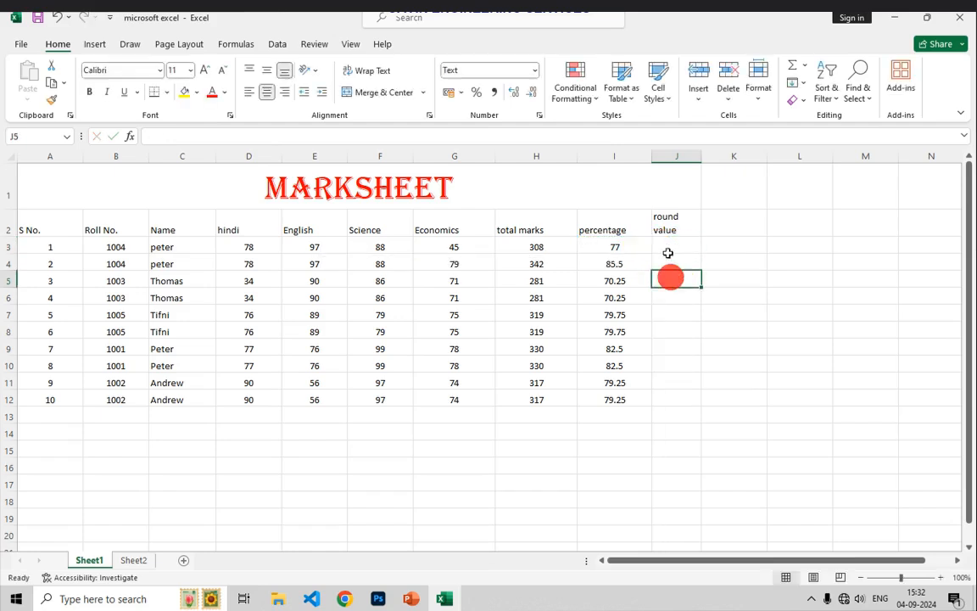
# Copy the percentages in I3:I12 and paste them as values only into the round value column starting at J3.
pyautogui.moveTo(639, 250); pyautogui.dragTo(634, 405)
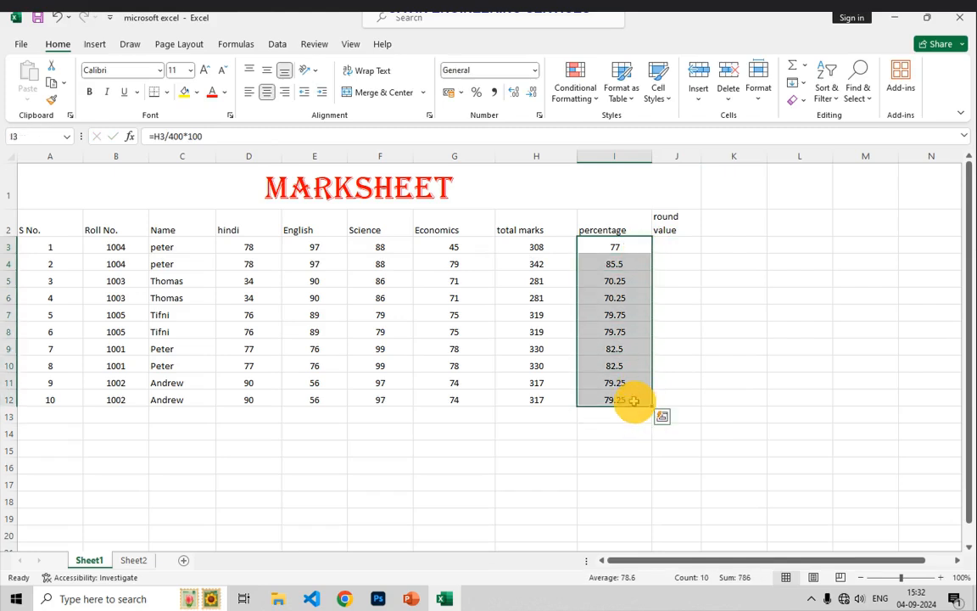
pyautogui.hotkey('ctrl', 'c')
pyautogui.click(675, 247)
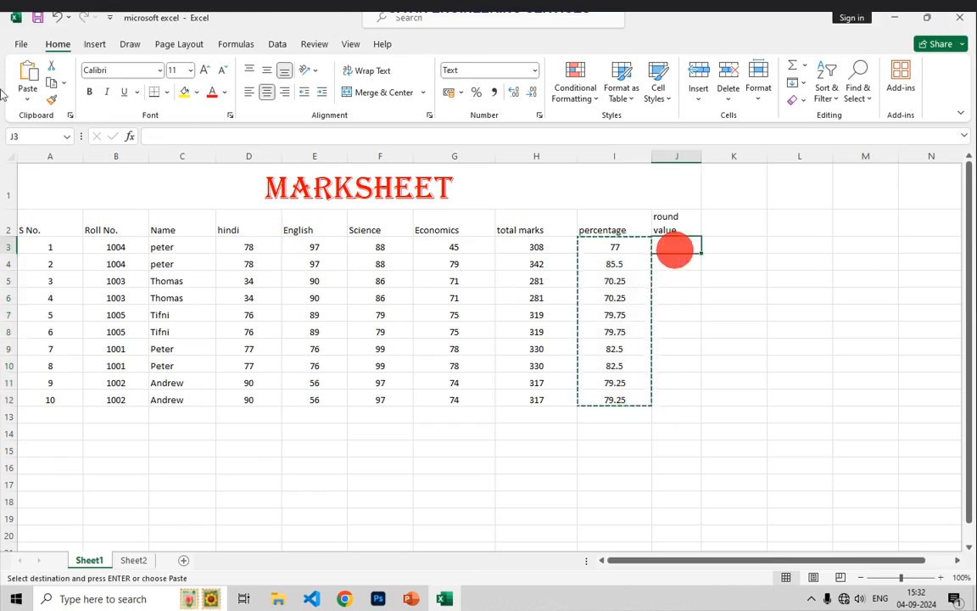
pyautogui.click(26, 97)
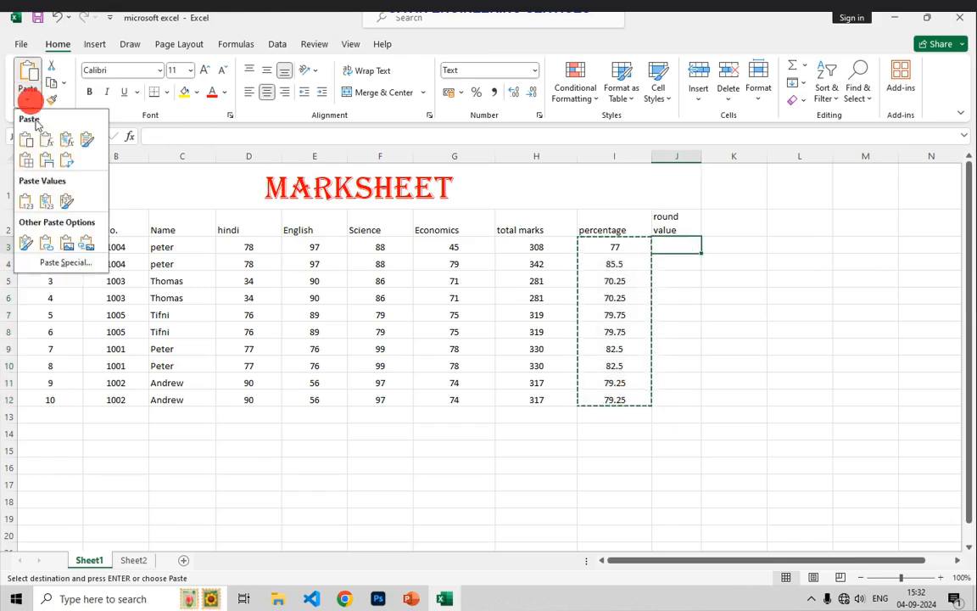
pyautogui.click(26, 201)
pyautogui.click(731, 306)
pyautogui.click(670, 266)
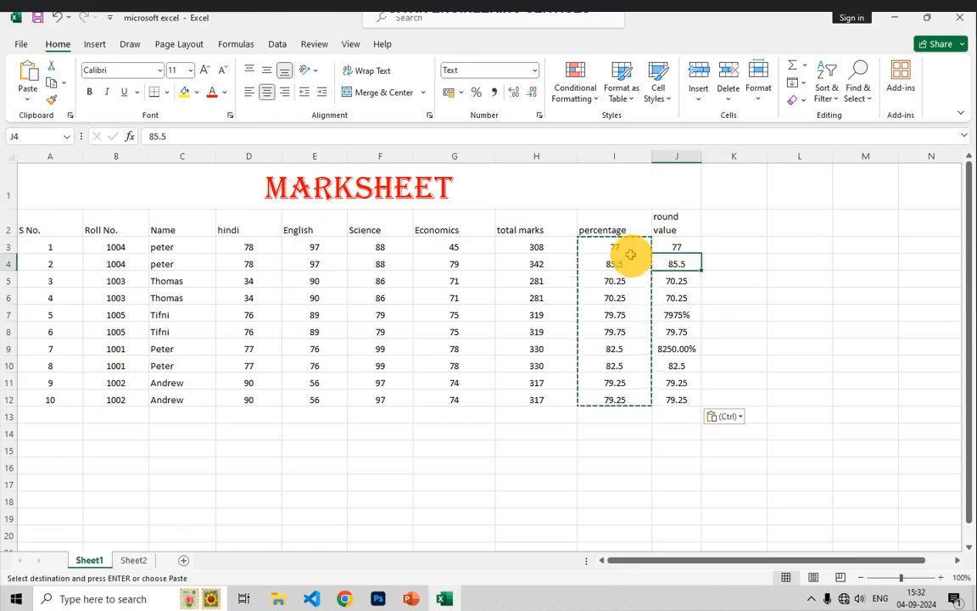
pyautogui.doubleClick(630, 252)
pyautogui.press('Return')
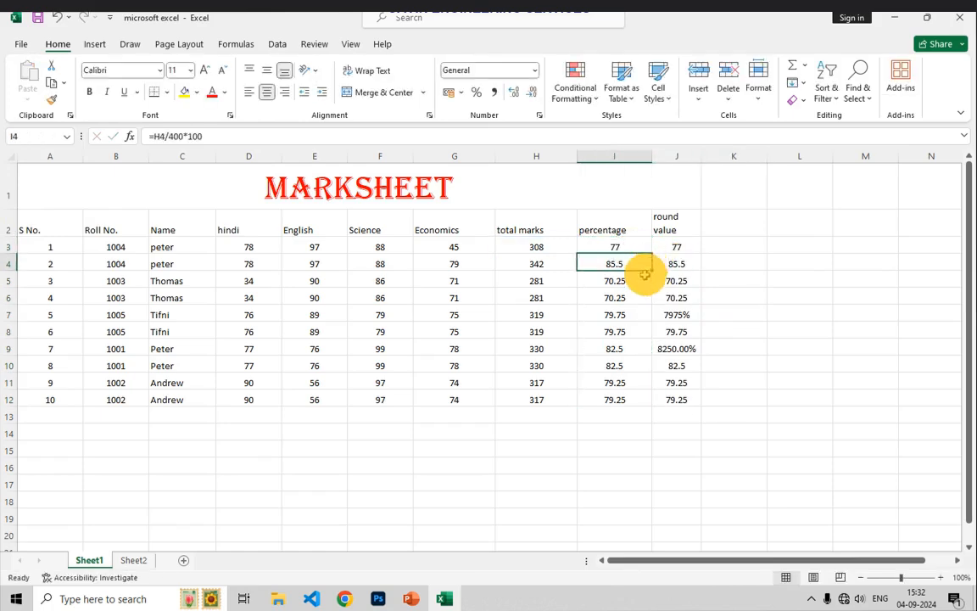
# Set the round value cells J3:J12 to the General number format.
pyautogui.click(667, 246)
pyautogui.moveTo(668, 246); pyautogui.dragTo(676, 399)
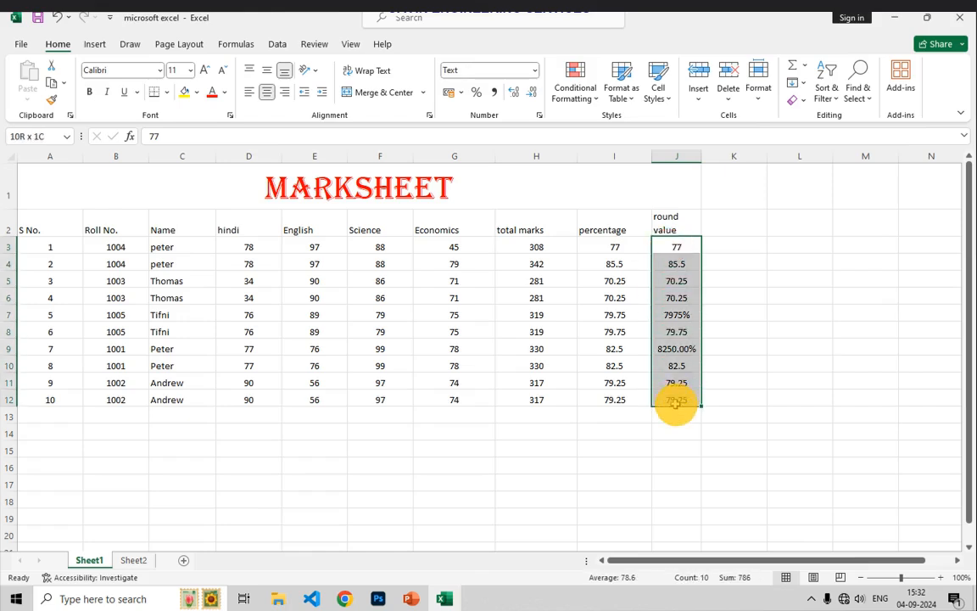
pyautogui.click(534, 72)
pyautogui.click(479, 92)
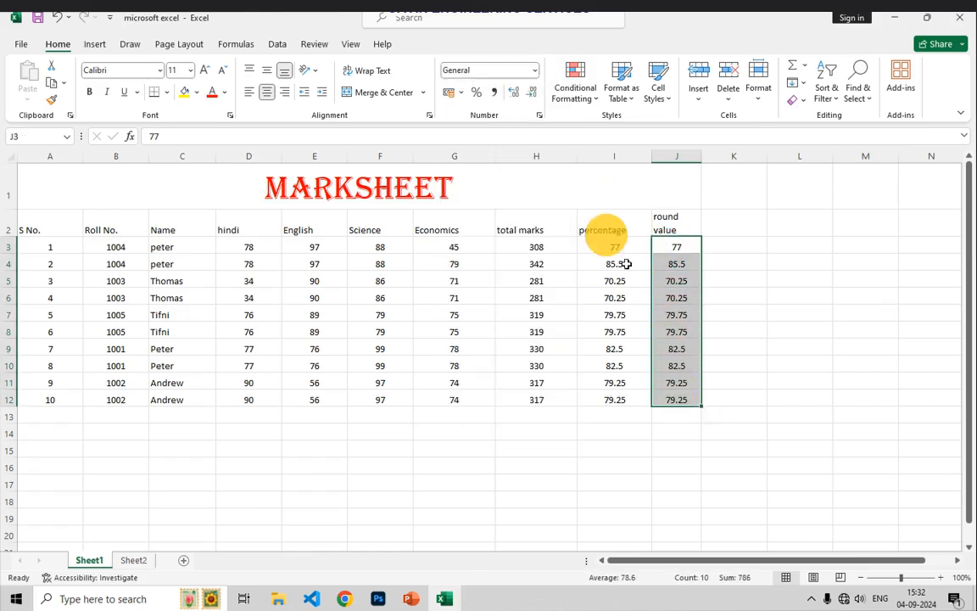
pyautogui.click(721, 344)
# Decrease the decimals of the round values in J3:J12 so they display as whole numbers.
pyautogui.moveTo(673, 243); pyautogui.dragTo(663, 395)
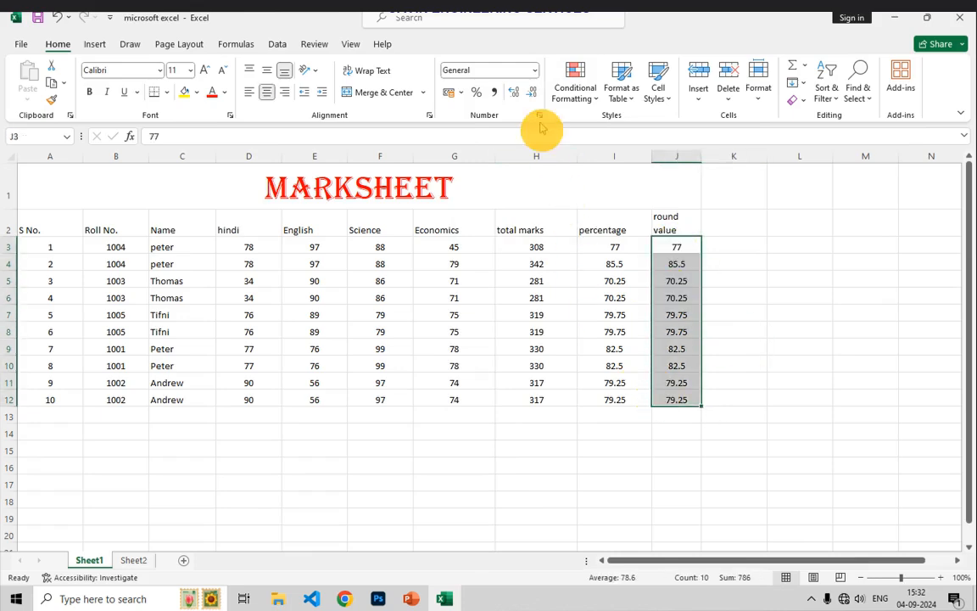
pyautogui.click(535, 93)
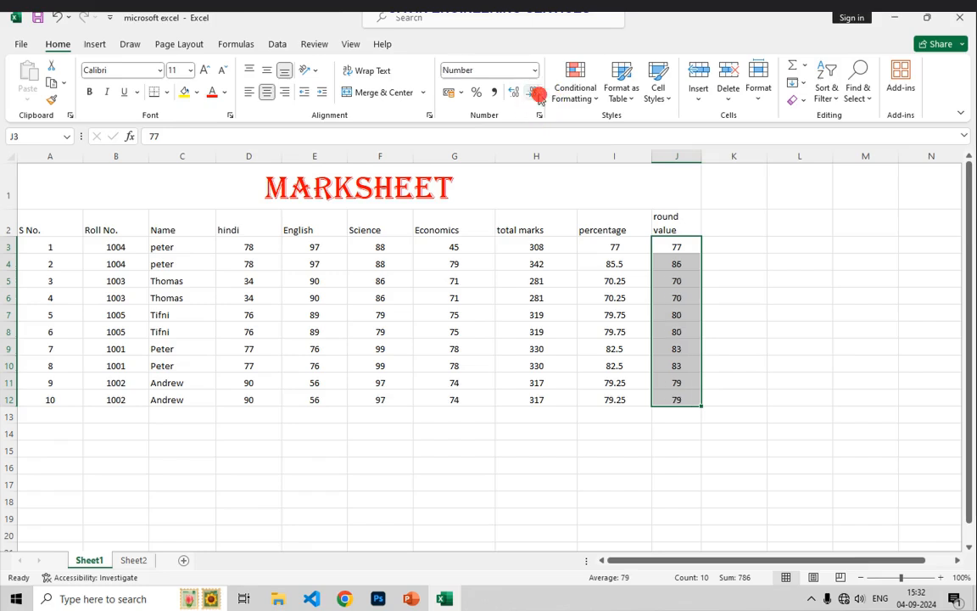
pyautogui.click(732, 327)
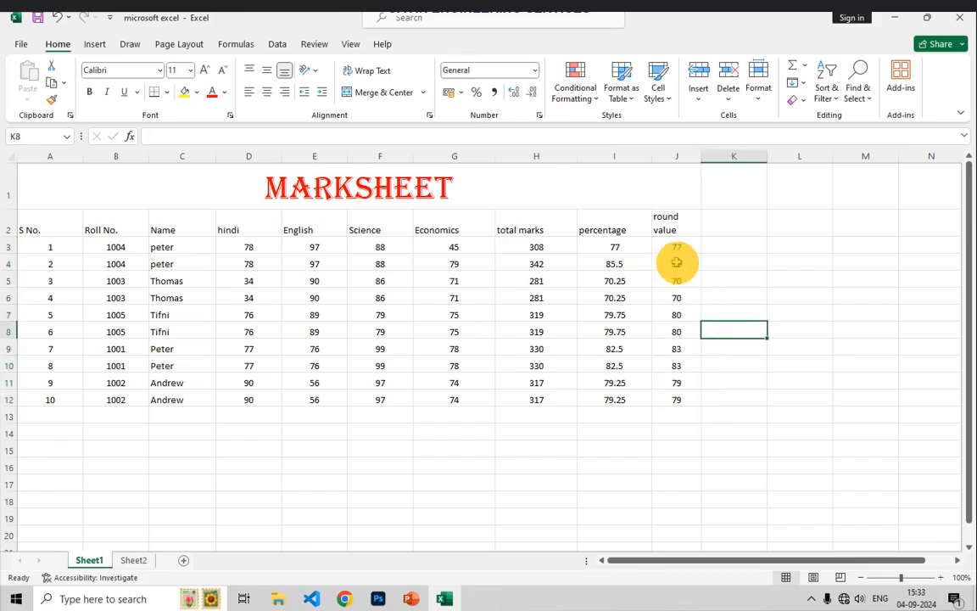
pyautogui.moveTo(676, 242); pyautogui.dragTo(693, 399)
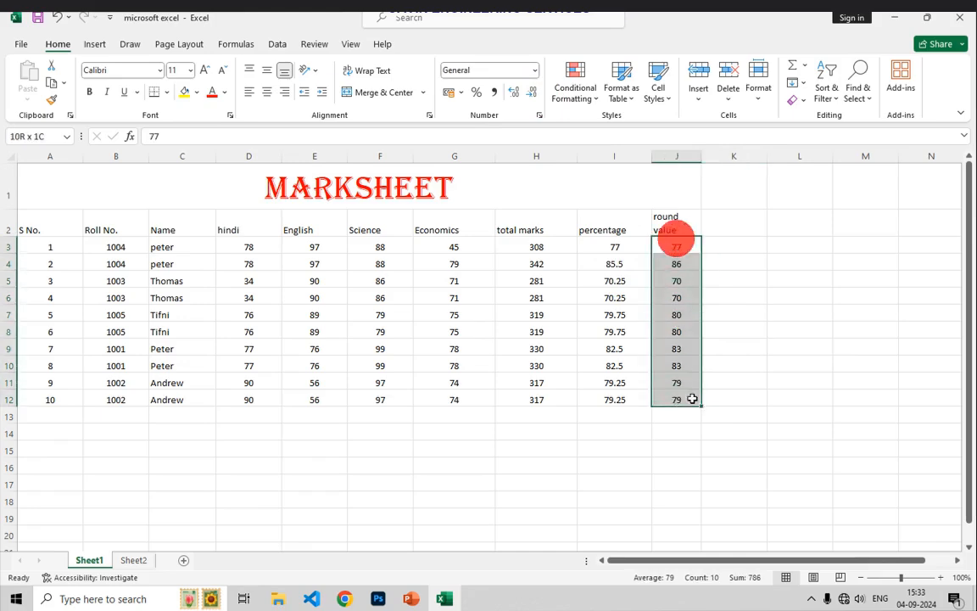
pyautogui.click(720, 383)
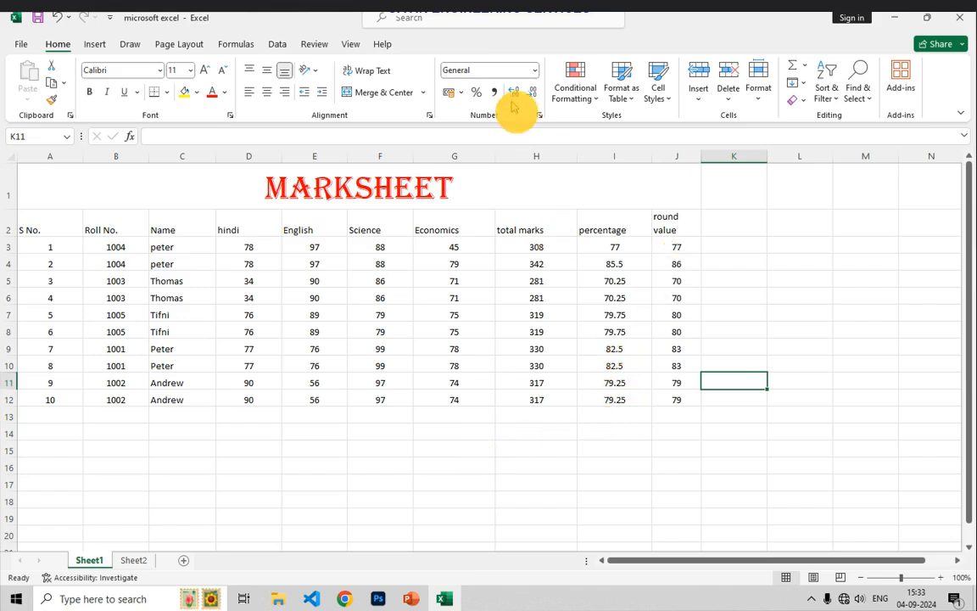
pyautogui.click(535, 71)
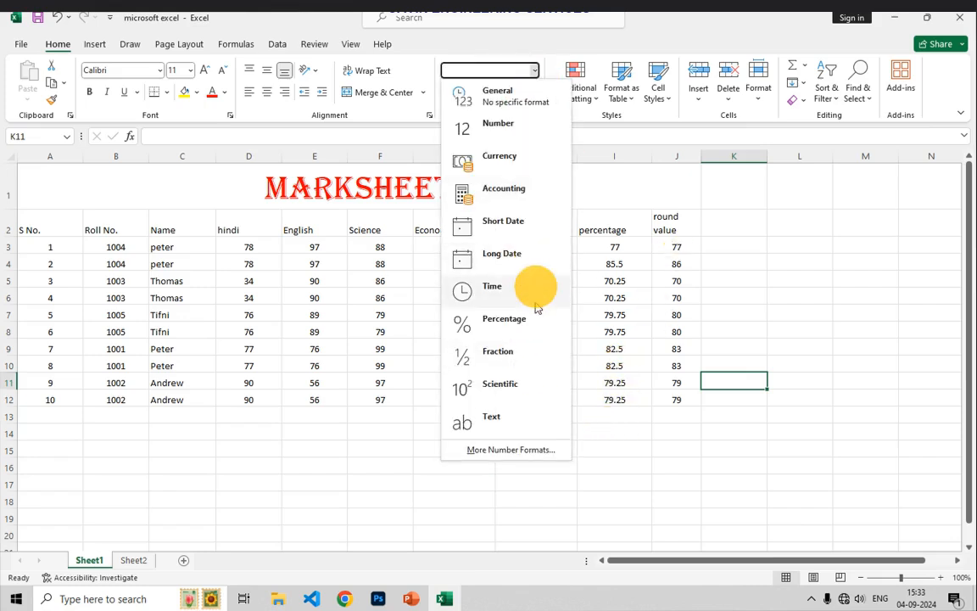
pyautogui.click(391, 474)
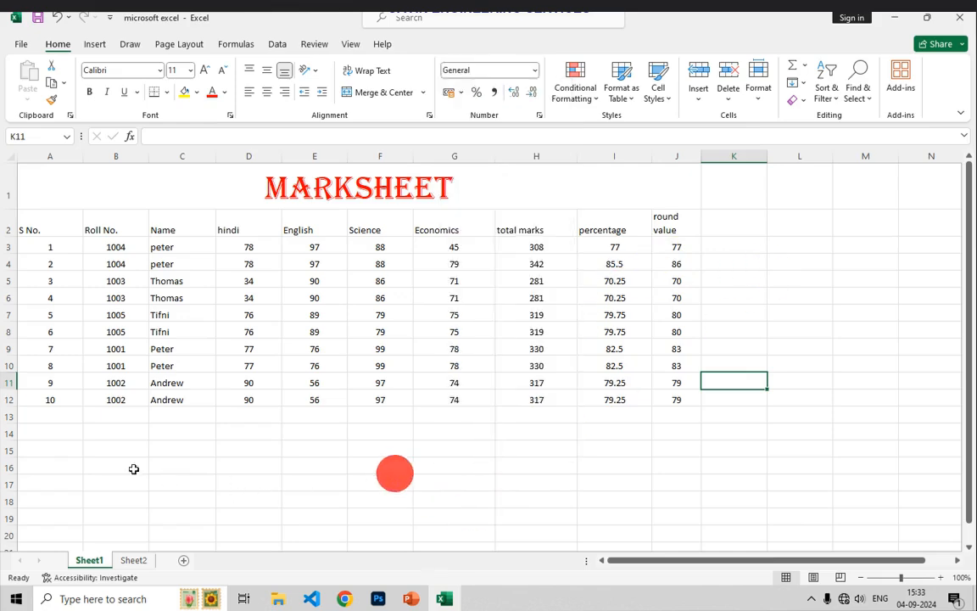
# Enter the decimal values 0.77, 0.86 and 0.70 in cells K3, K4 and K5, beside the round values.
pyautogui.click(733, 246)
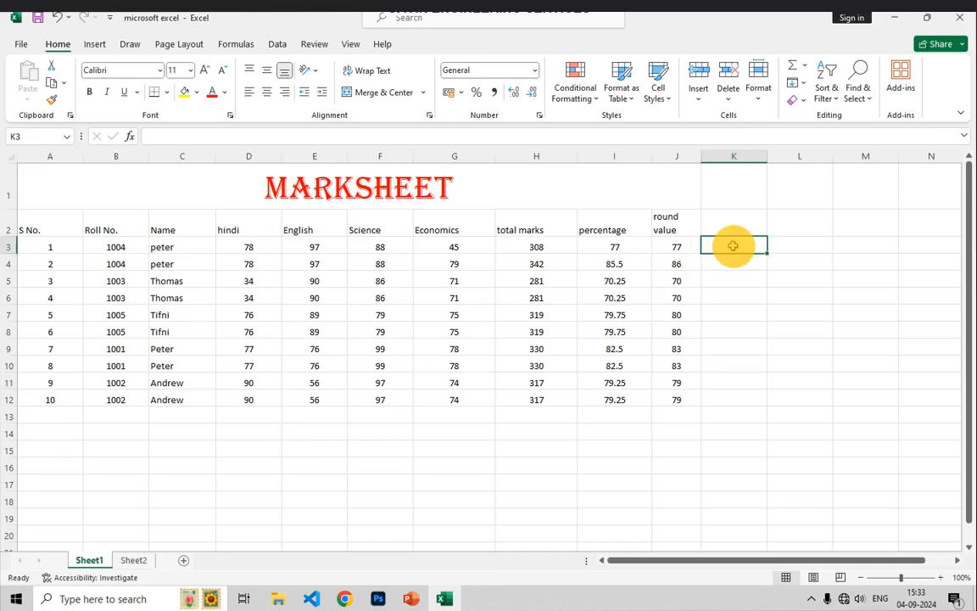
pyautogui.write('0')
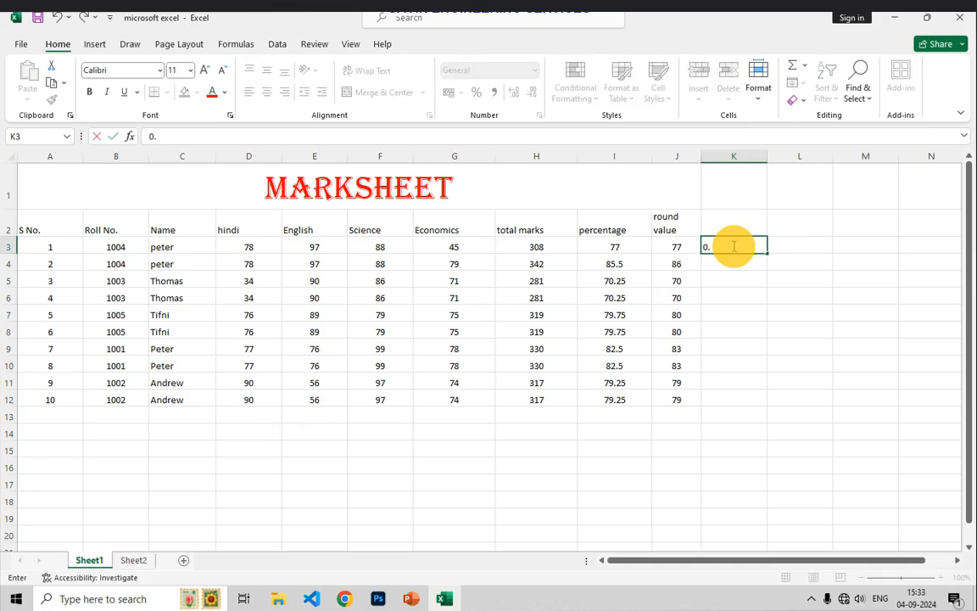
pyautogui.write('.77')
pyautogui.press('Return')
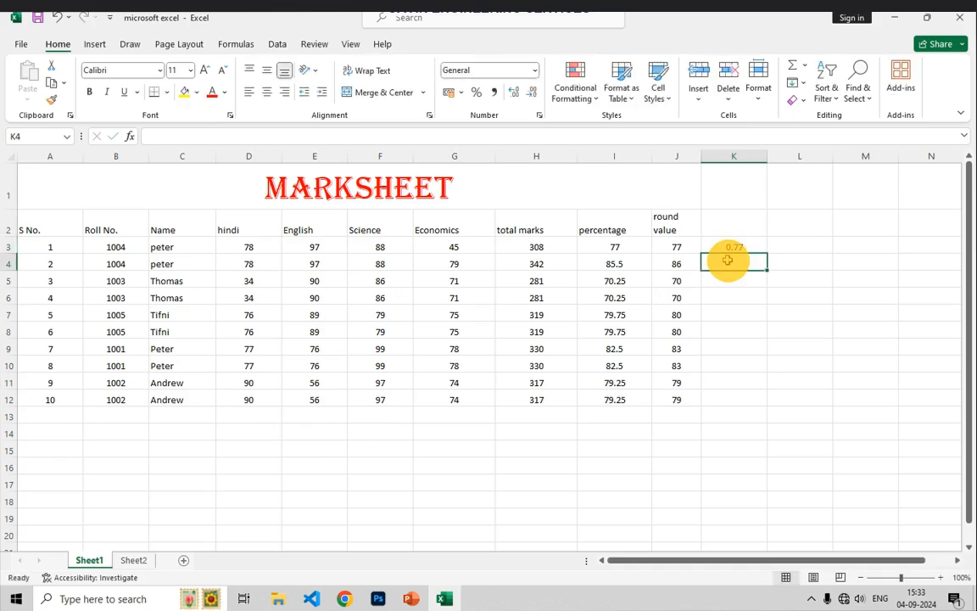
pyautogui.write('0')
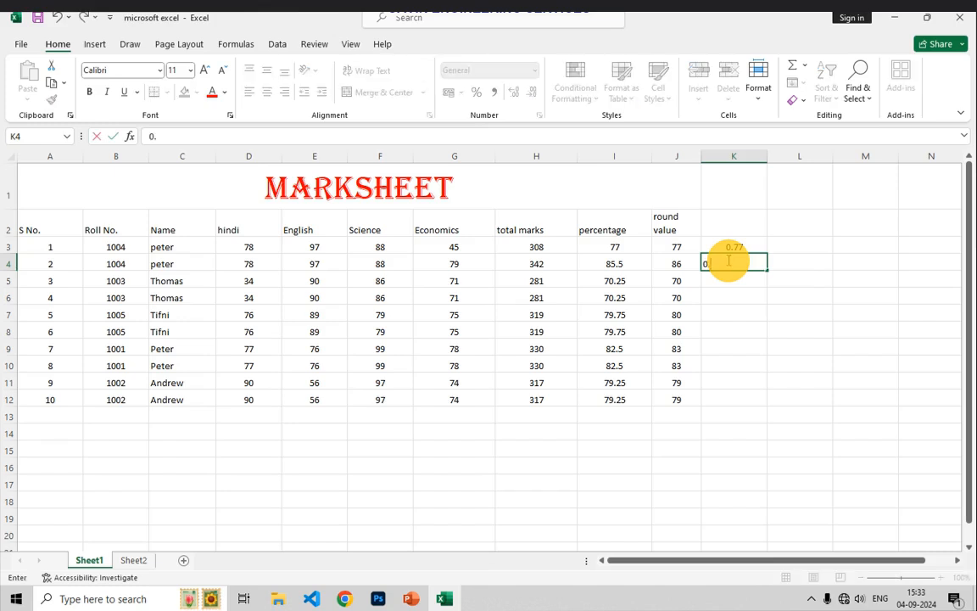
pyautogui.write('.86')
pyautogui.press('Return')
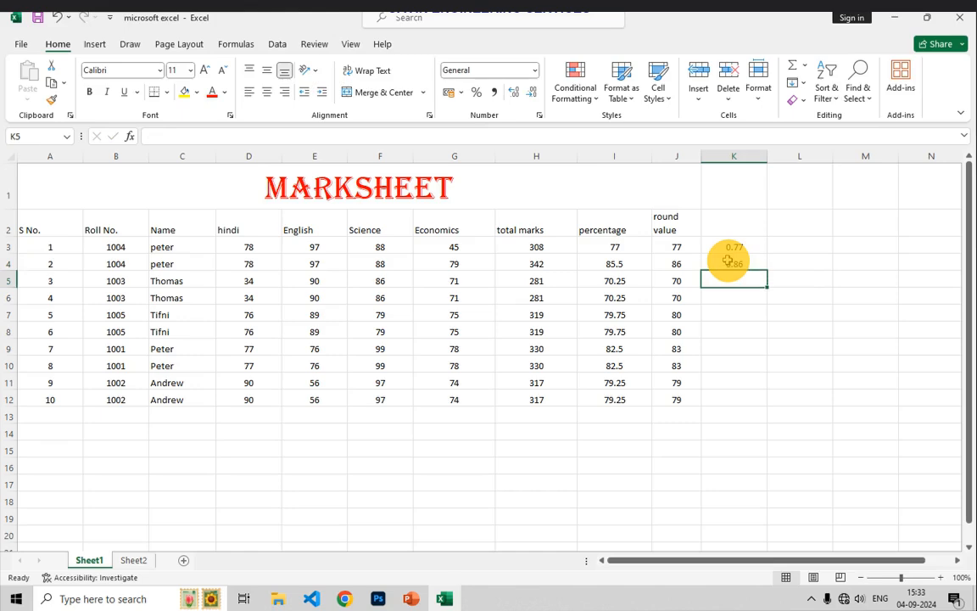
pyautogui.write('0')
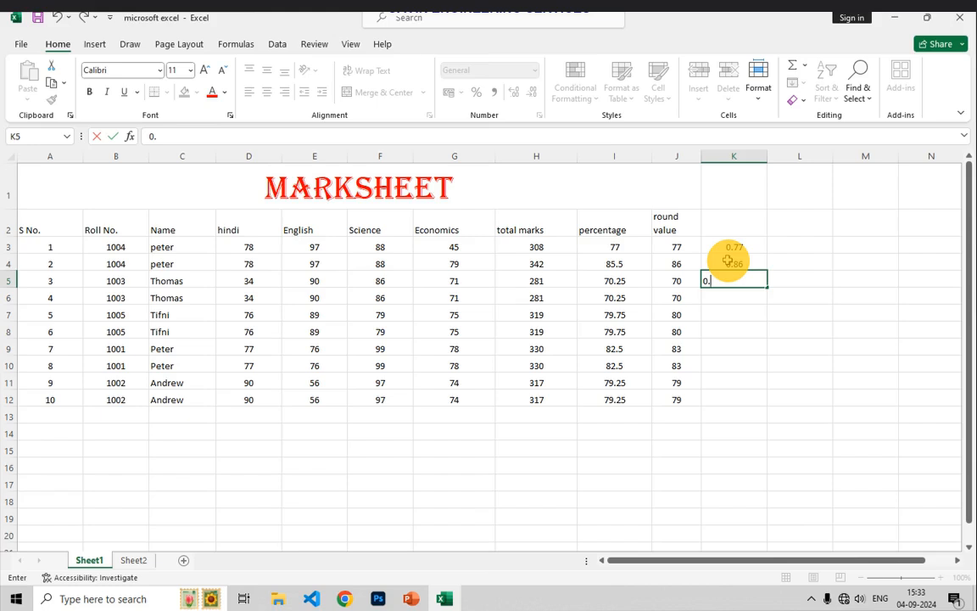
pyautogui.write('.70')
pyautogui.click(738, 299)
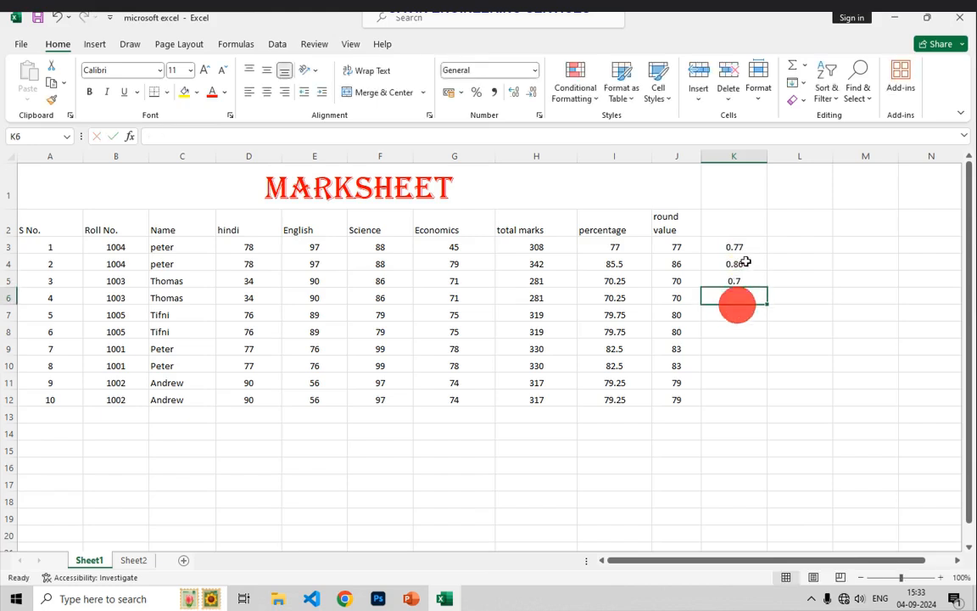
# Flash Fill the remaining cells of K3:K12 from the decimal values already entered.
pyautogui.click(745, 278)
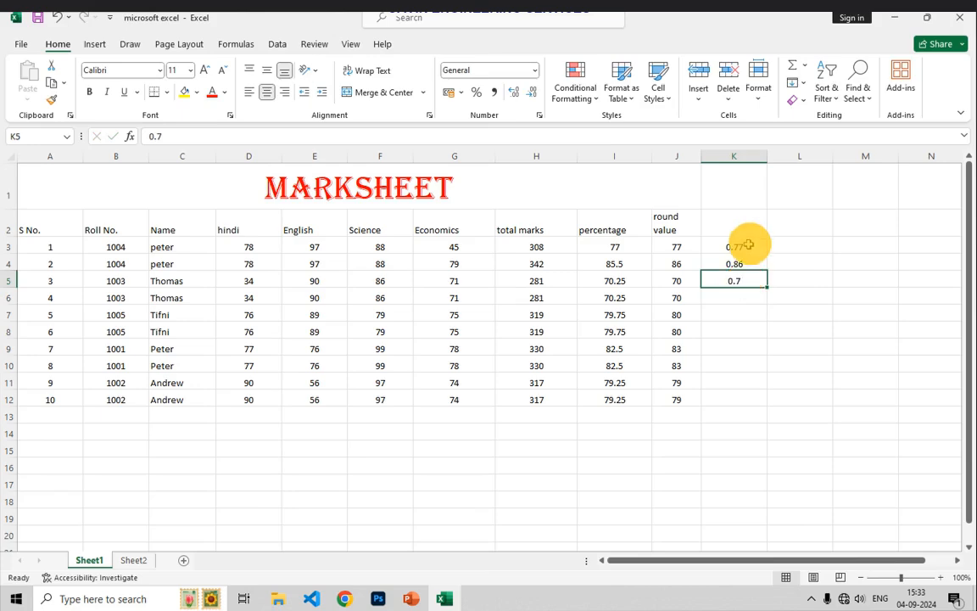
pyautogui.moveTo(746, 247); pyautogui.dragTo(740, 394)
pyautogui.hotkey('ctrl', 'e')
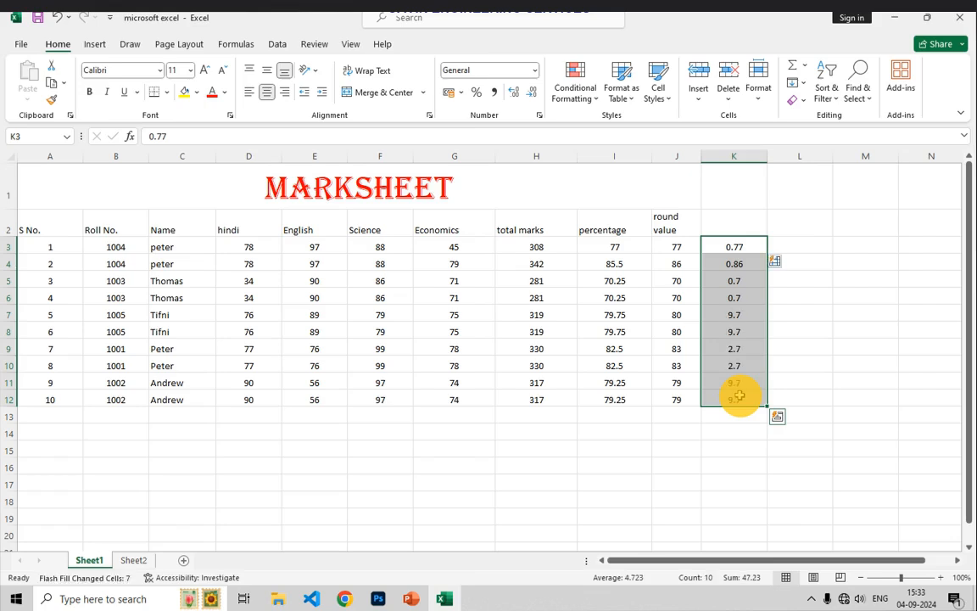
pyautogui.click(739, 411)
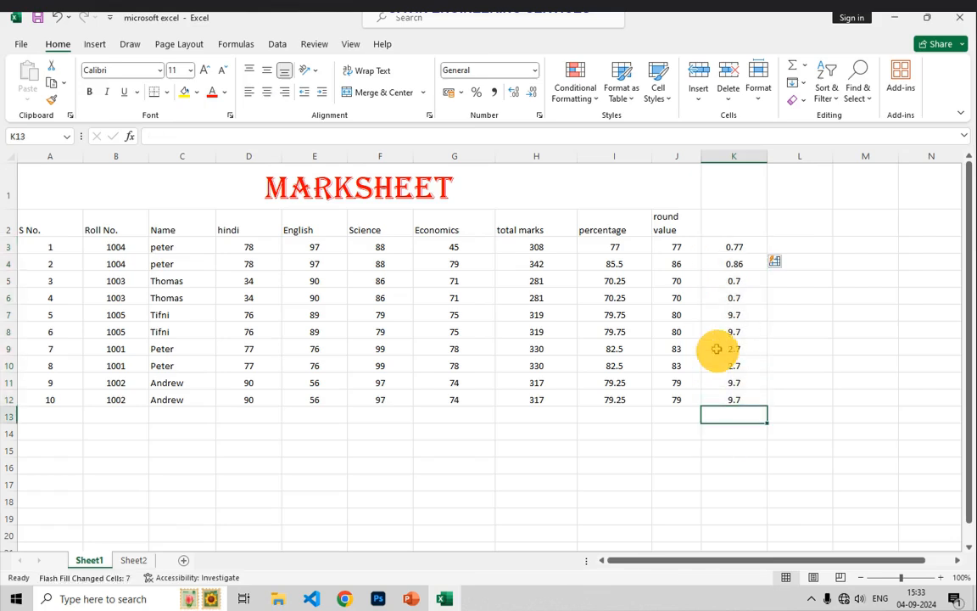
# Apply the Percentage number format to K3:K12 and keep that range selected.
pyautogui.click(740, 247)
pyautogui.moveTo(741, 247); pyautogui.dragTo(742, 398)
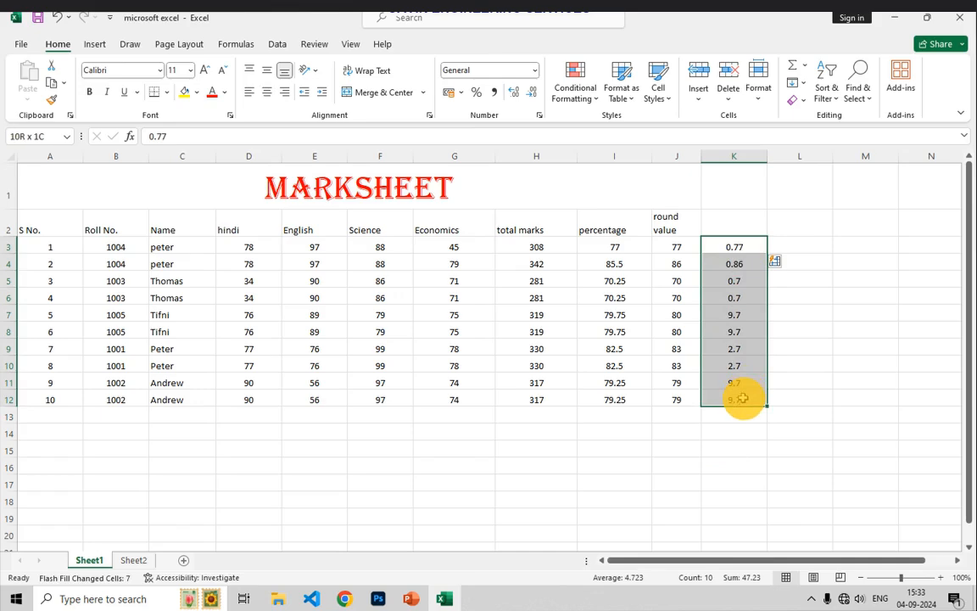
pyautogui.click(535, 70)
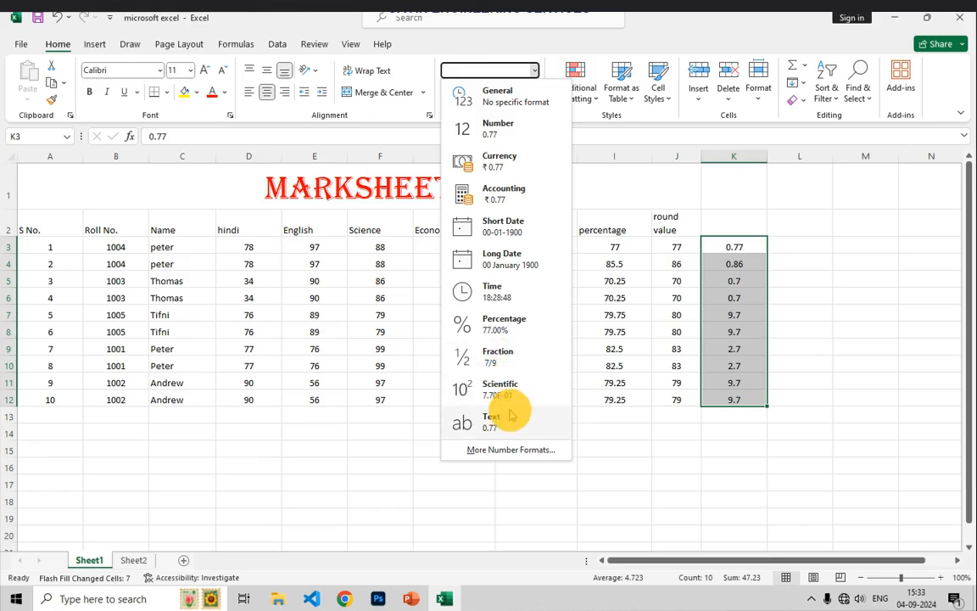
pyautogui.click(499, 338)
pyautogui.click(715, 366)
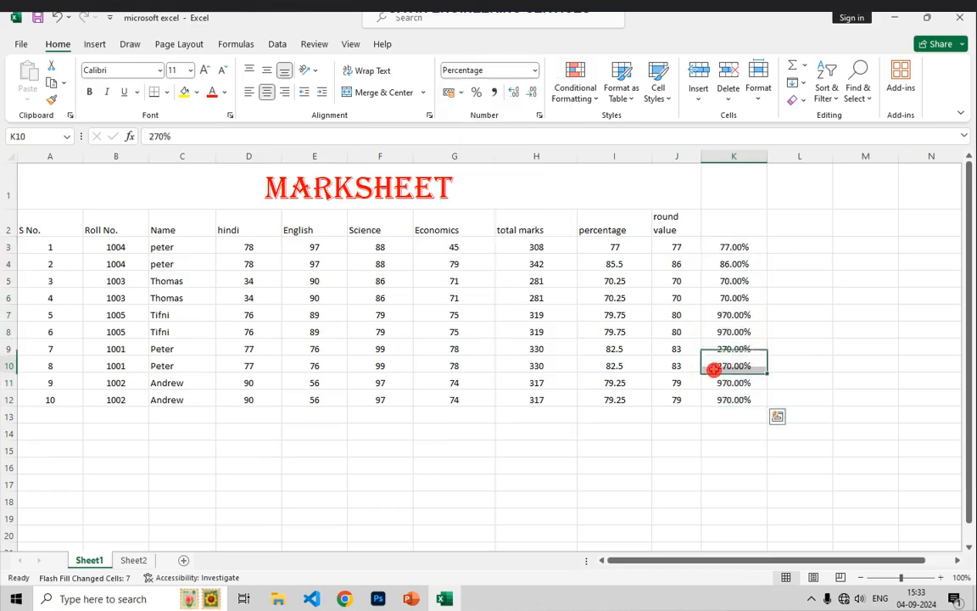
pyautogui.moveTo(753, 247); pyautogui.dragTo(735, 404)
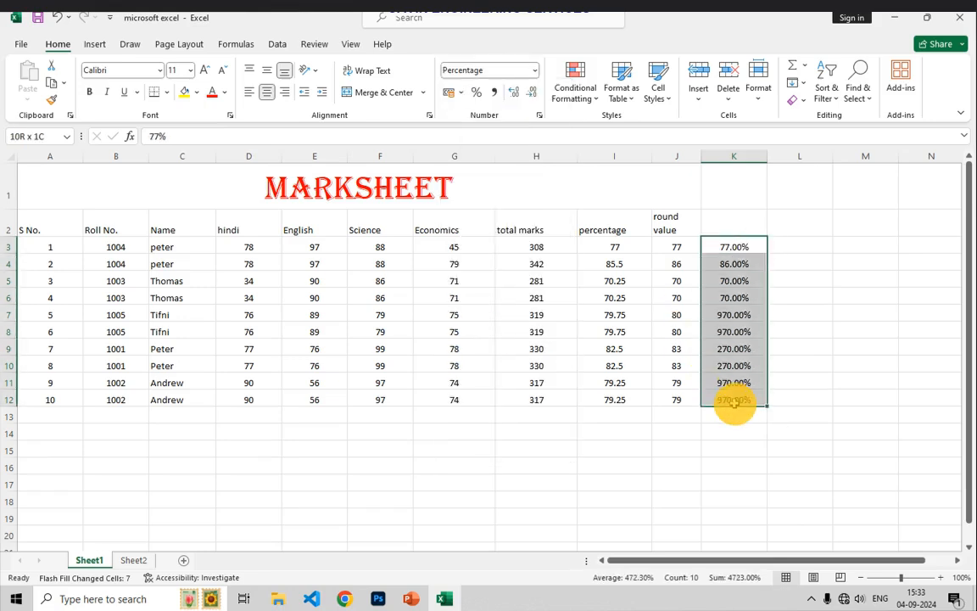
# Clear the values in K3:K12 and enter 0.9 in the percentage-formatted cell K3.
pyautogui.press('Delete')
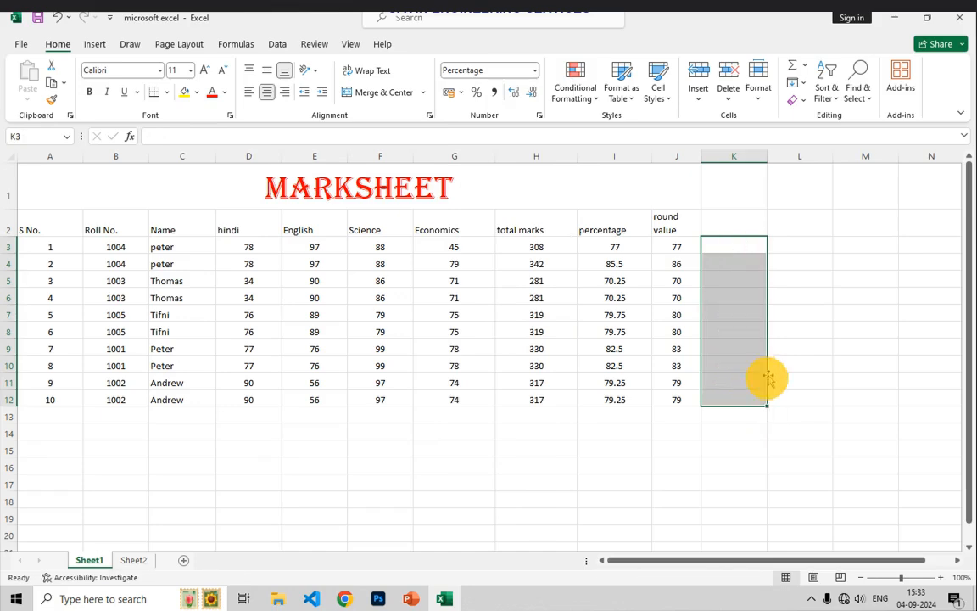
pyautogui.click(780, 362)
pyautogui.click(752, 243)
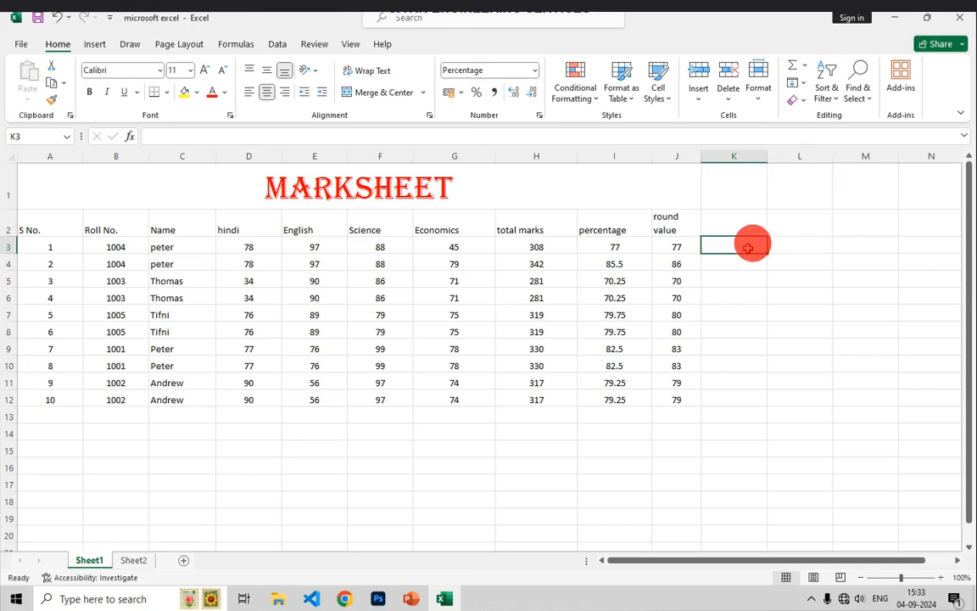
pyautogui.write('=')
pyautogui.press('BackSpace')
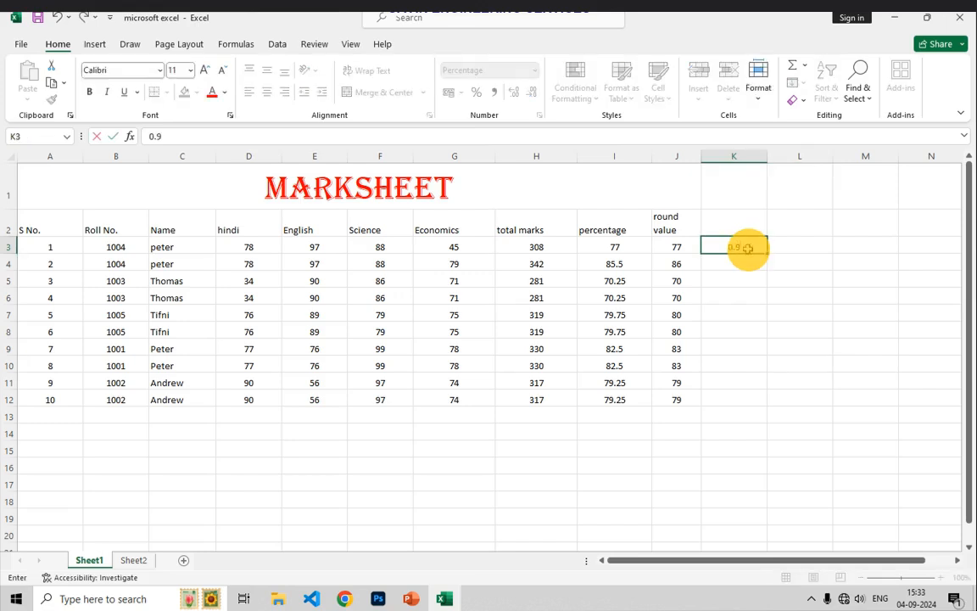
pyautogui.write('0.9')
pyautogui.hotkey('ctrl', 'Return')
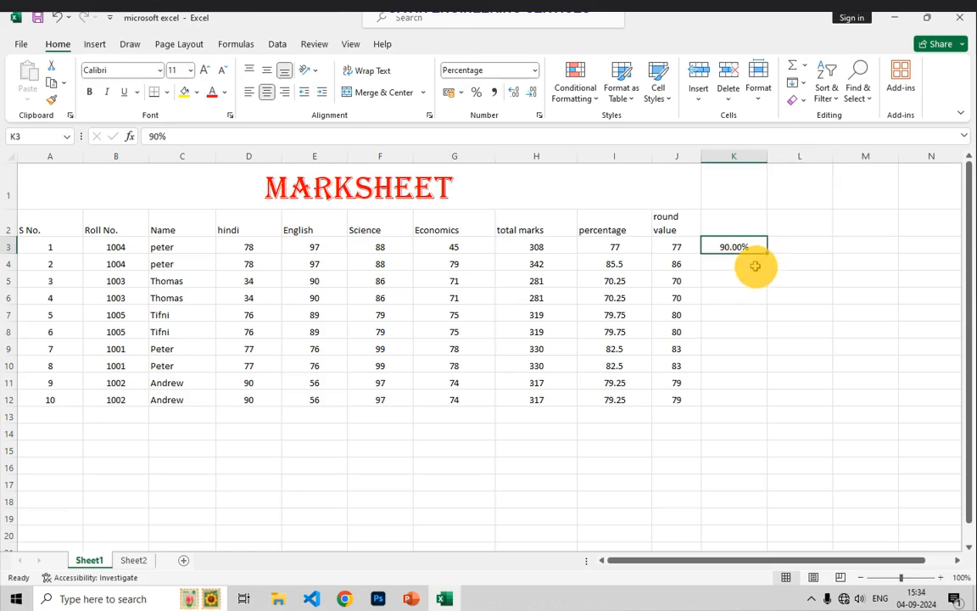
# Increase and decrease the decimal places of the percentage in K3, finishing with it shown as a whole percentage.
pyautogui.click(756, 267)
pyautogui.click(744, 246)
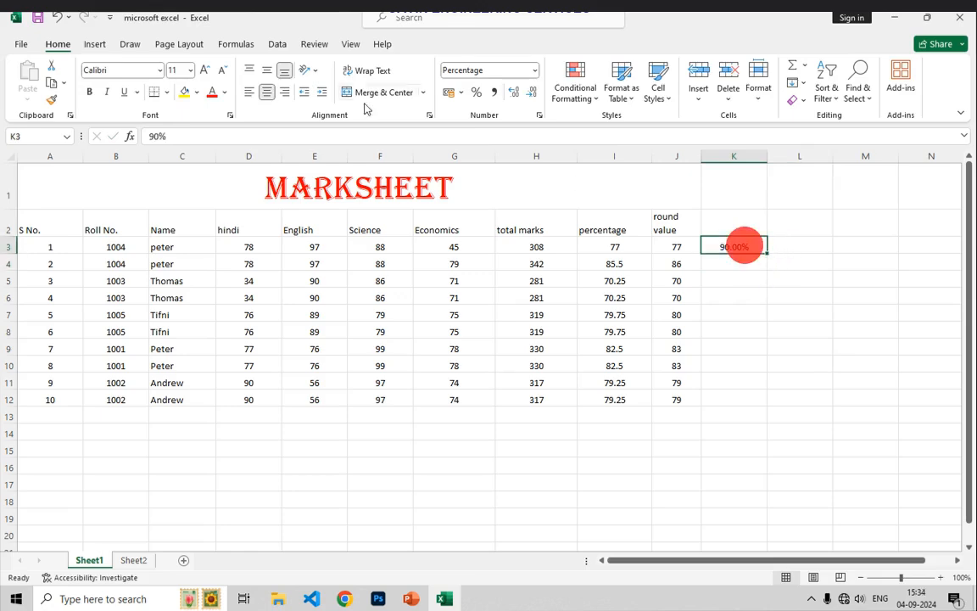
pyautogui.click(515, 92)
pyautogui.click(515, 92)
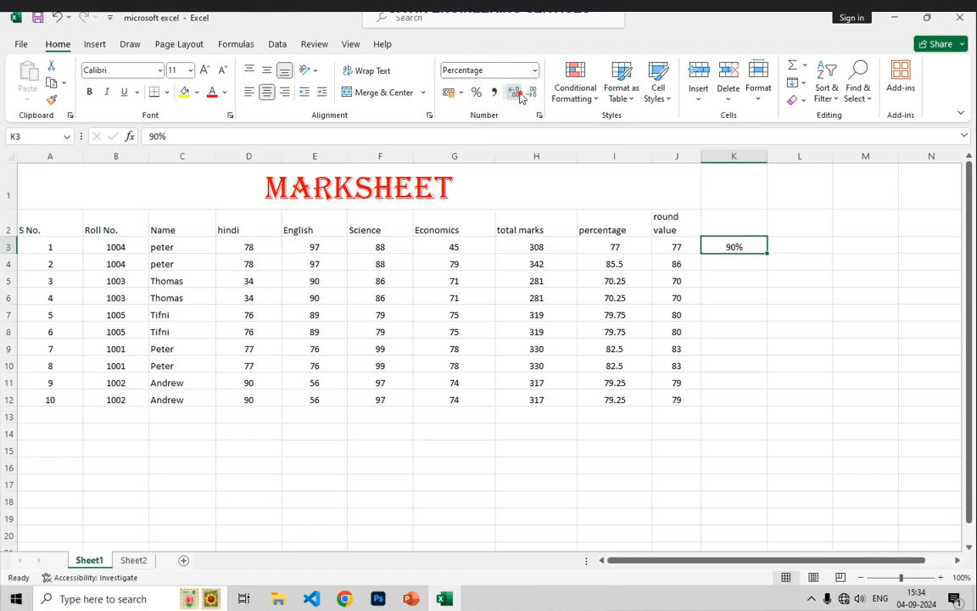
pyautogui.click(519, 93)
pyautogui.click(519, 93)
pyautogui.click(519, 94)
pyautogui.click(530, 93)
pyautogui.click(530, 93)
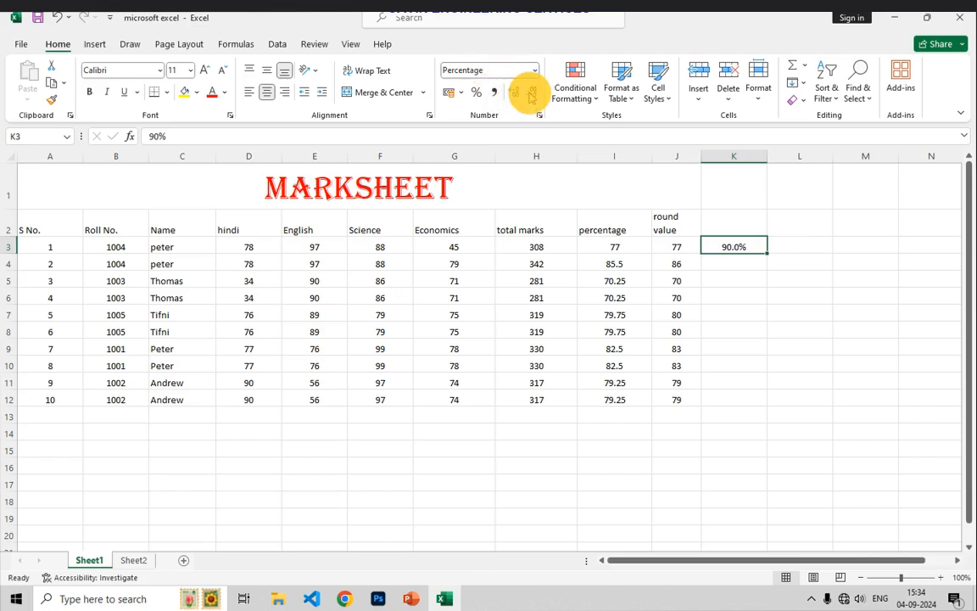
pyautogui.click(531, 93)
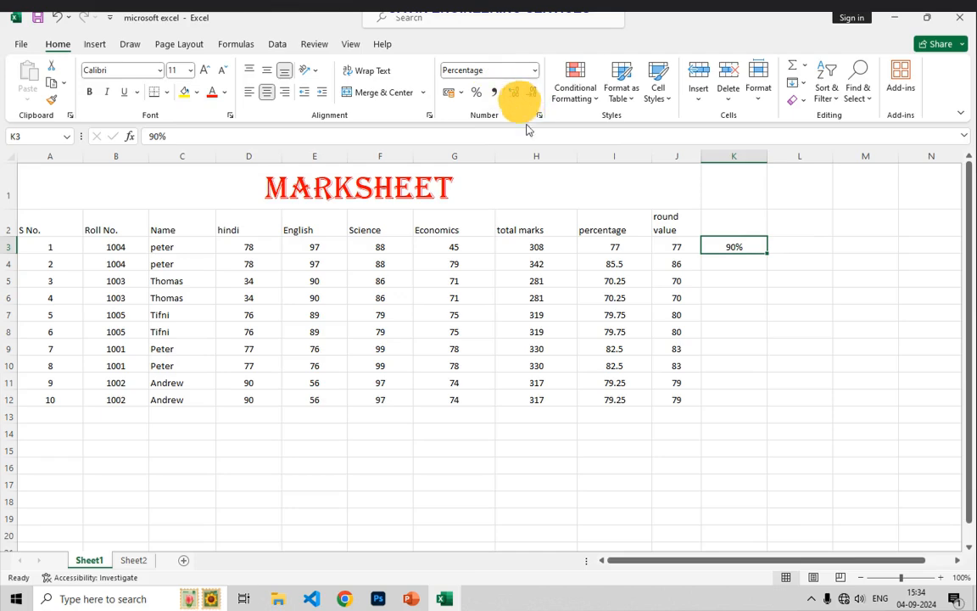
pyautogui.click(722, 279)
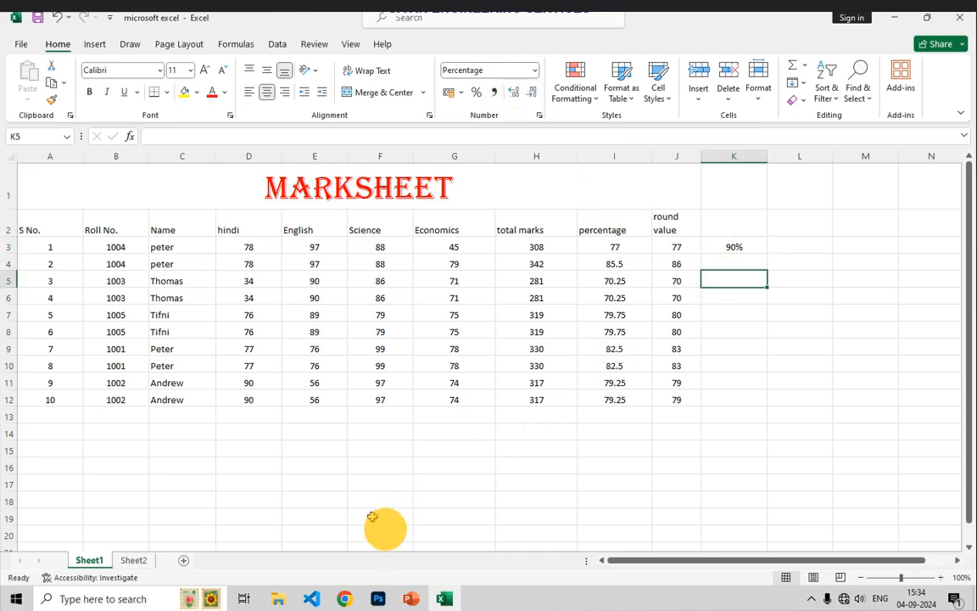
# View the available accounting currency formats with empty cell F17 selected, without applying one.
pyautogui.click(369, 481)
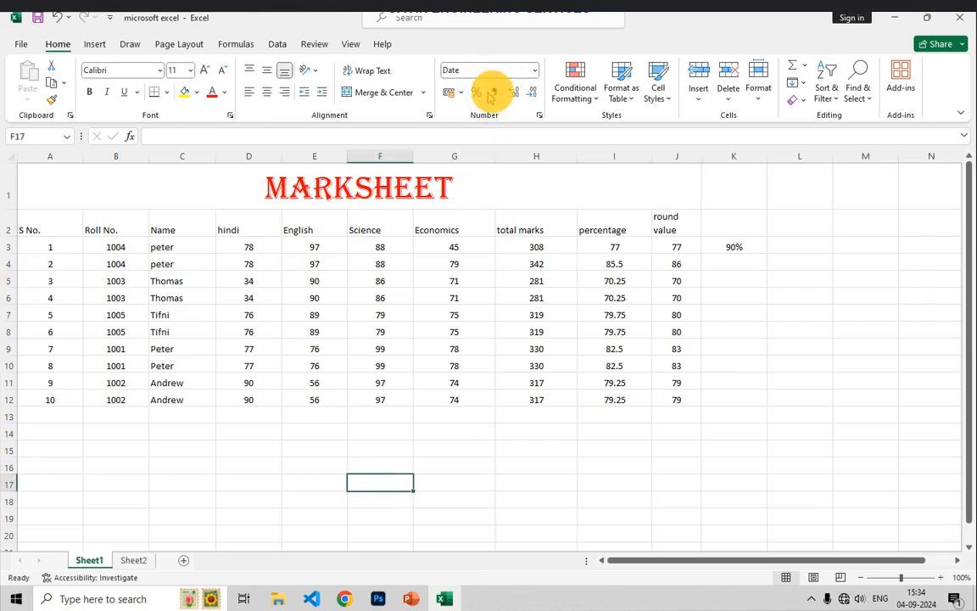
pyautogui.click(461, 93)
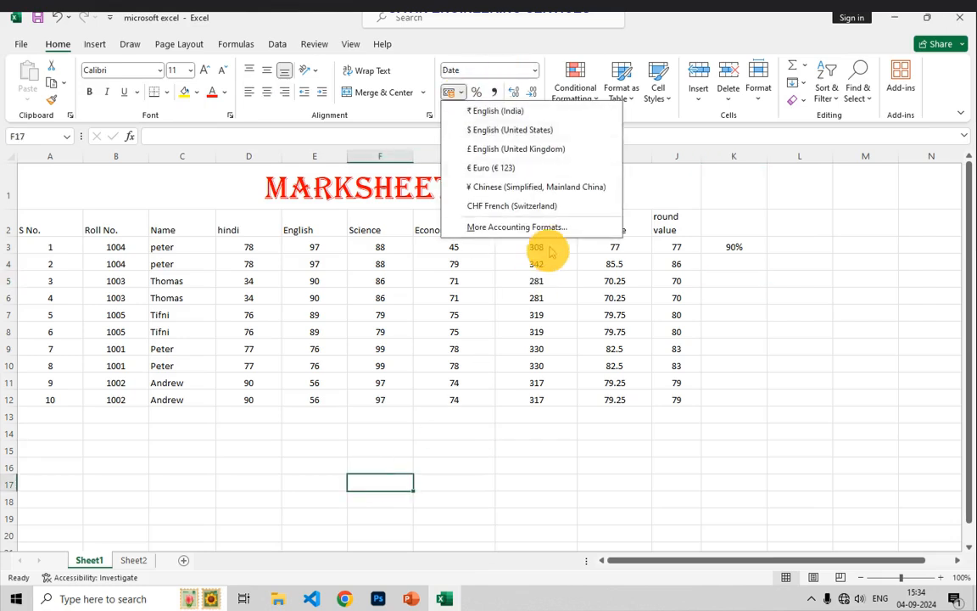
pyautogui.click(685, 211)
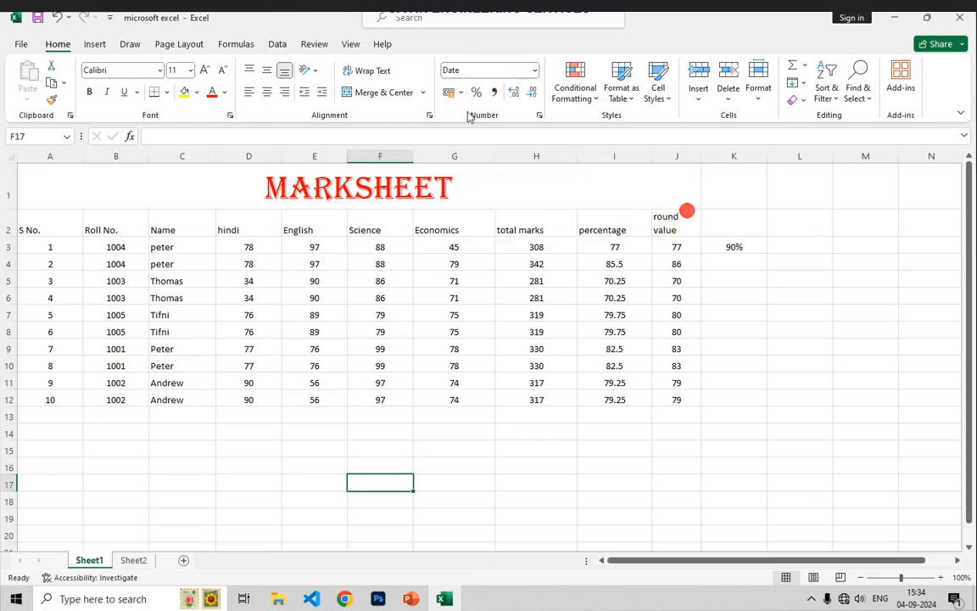
# Enter the sample numbers 54656, 6867, 67 and 768 in D16:D19 below the marksheet.
pyautogui.click(238, 463)
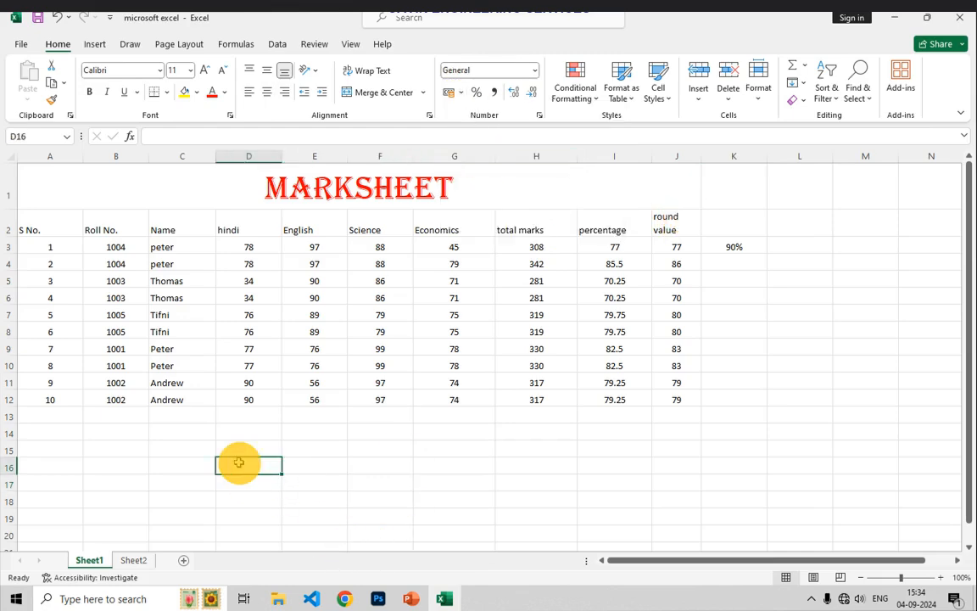
pyautogui.write('54656')
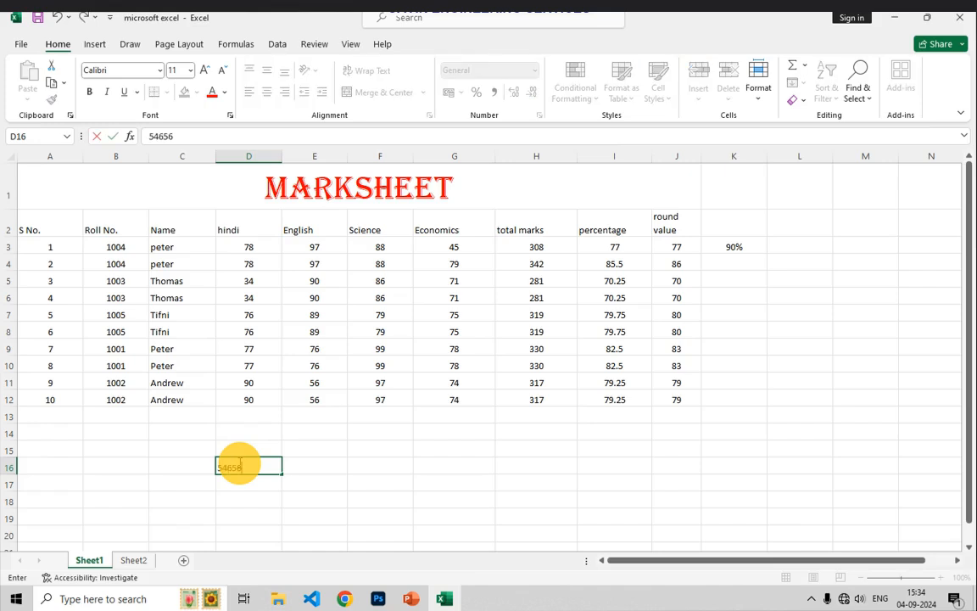
pyautogui.press('Return')
pyautogui.write('6867')
pyautogui.press('Return')
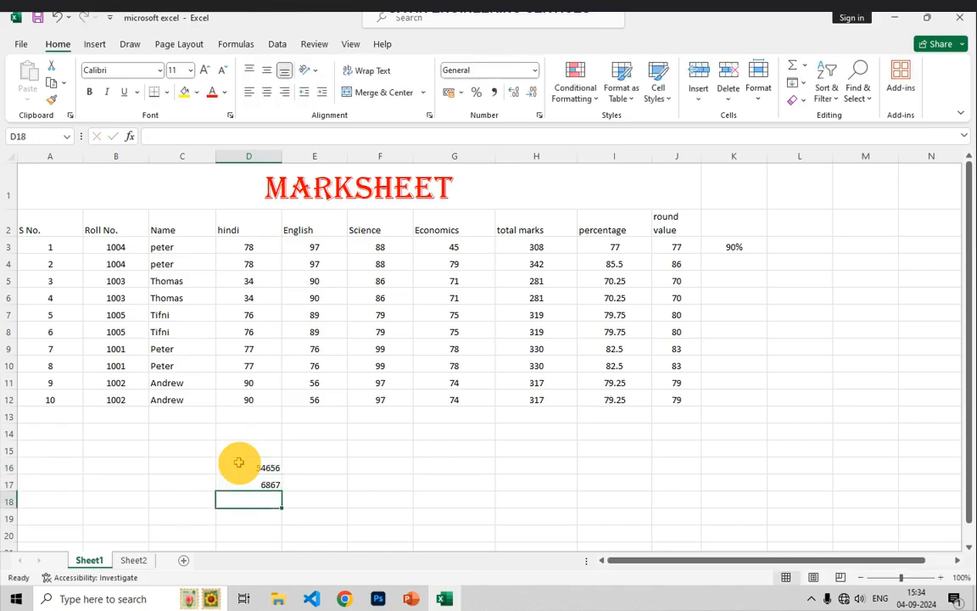
pyautogui.write('67')
pyautogui.press('Return')
pyautogui.write('768')
pyautogui.press('Return')
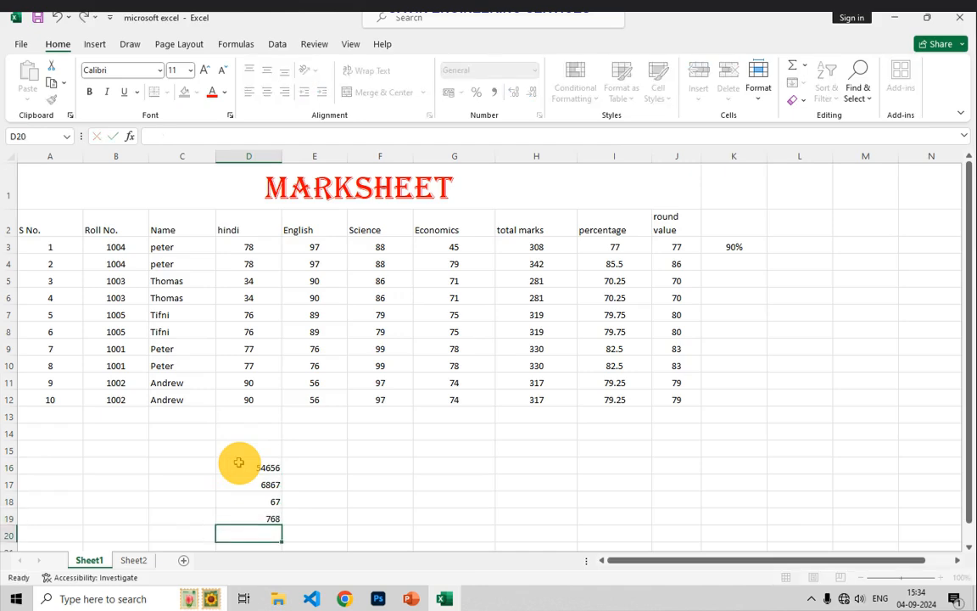
# Continue the sample numbers in D20:D24 with 78, 58578, 6787, 67857 and 6795678.
pyautogui.write('78')
pyautogui.press('Return')
pyautogui.write('58578')
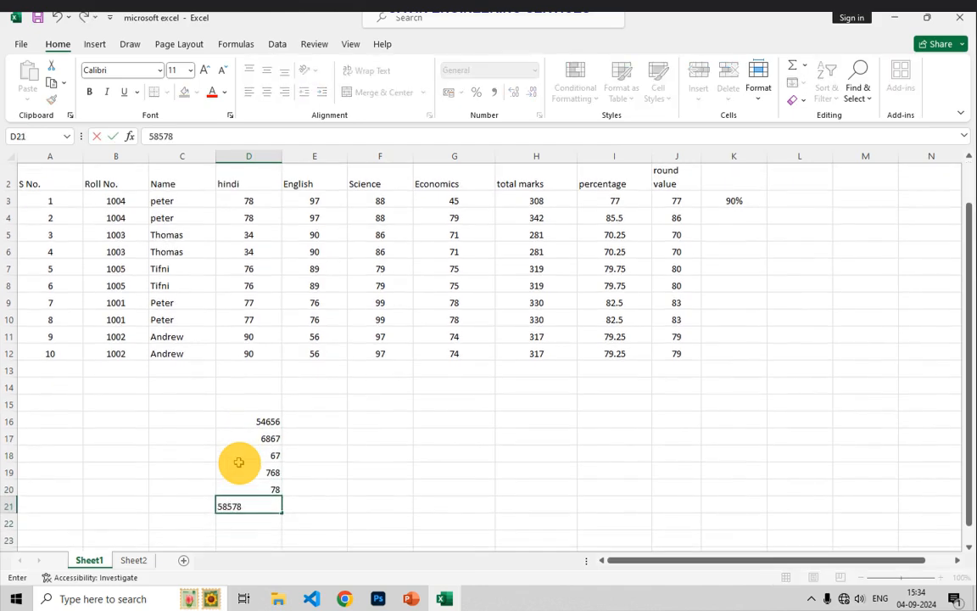
pyautogui.press('Return')
pyautogui.write('6787')
pyautogui.press('Return')
pyautogui.write('6785')
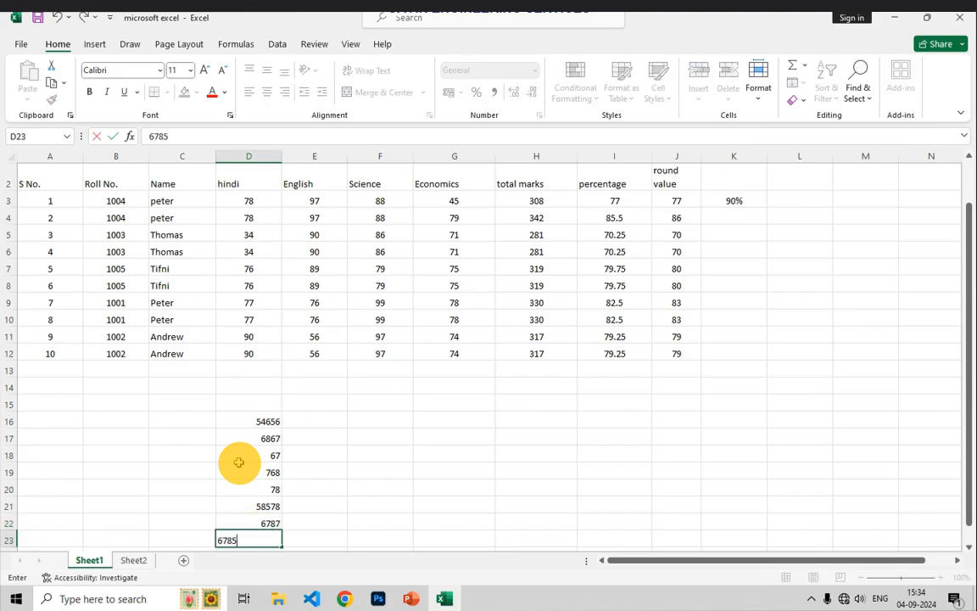
pyautogui.write('7')
pyautogui.press('Return')
pyautogui.write('6795678')
pyautogui.press('Return')
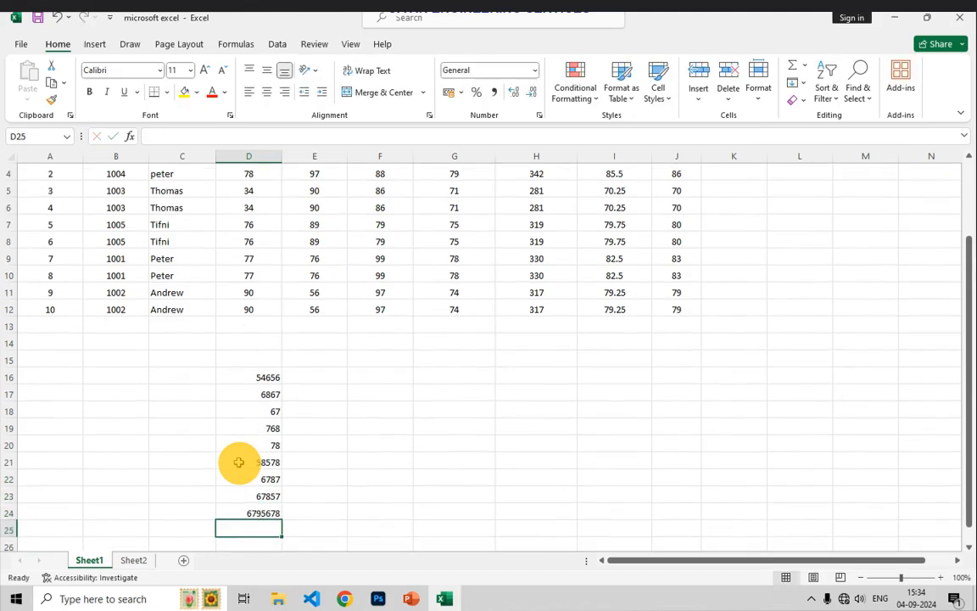
# Apply the Comma Style to the sample numbers in D16:D24.
pyautogui.moveTo(259, 373); pyautogui.dragTo(268, 476)
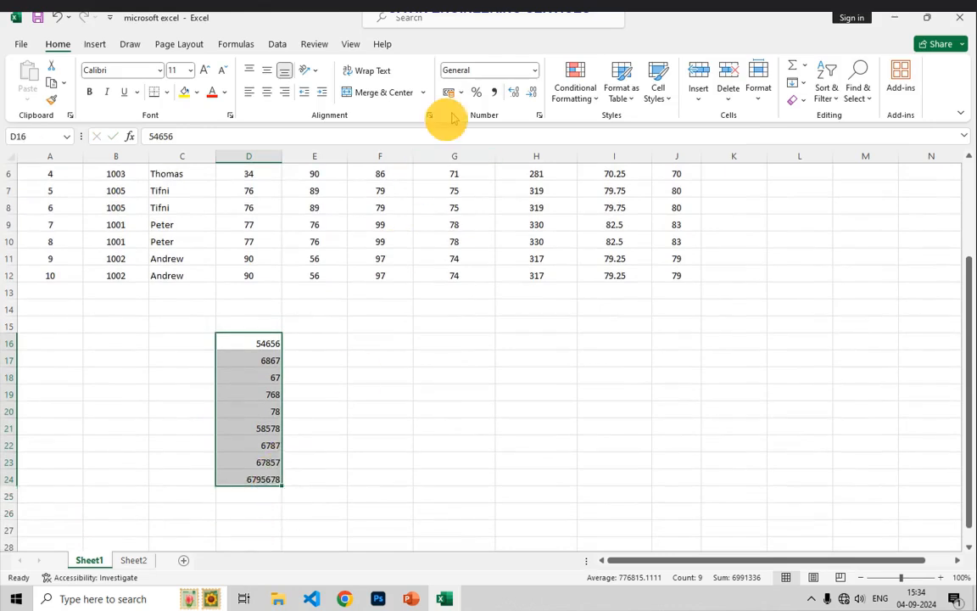
pyautogui.click(493, 92)
pyautogui.click(336, 443)
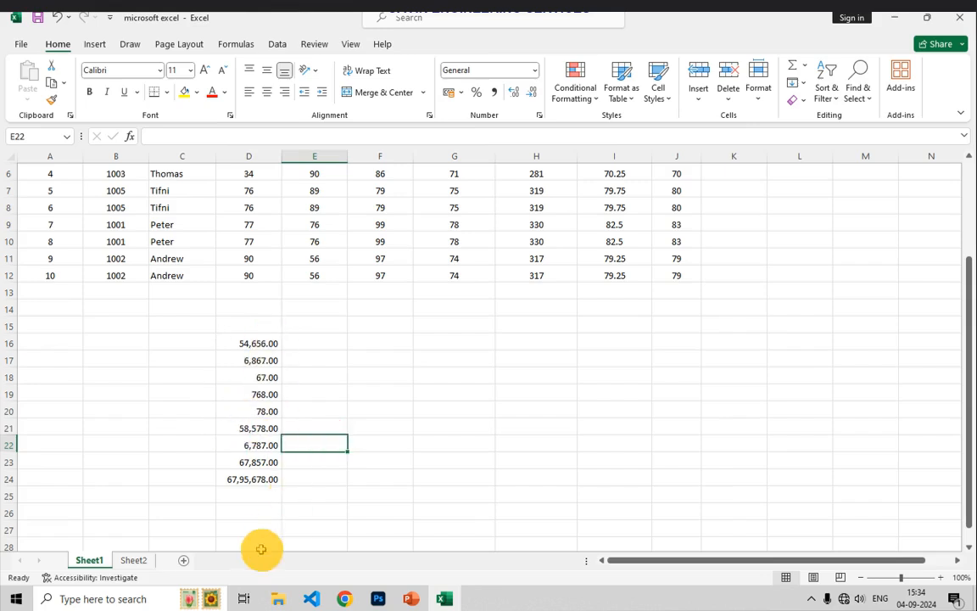
# Decrease the decimals of D16:D24 by two places so the numbers display without decimals.
pyautogui.moveTo(259, 335); pyautogui.dragTo(257, 481)
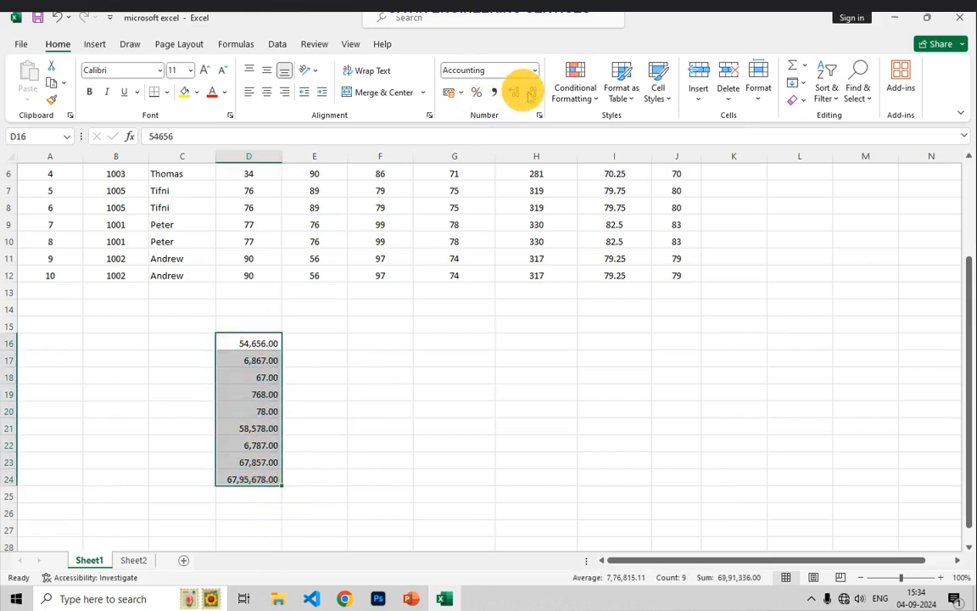
pyautogui.click(531, 93)
pyautogui.click(531, 93)
pyautogui.click(389, 438)
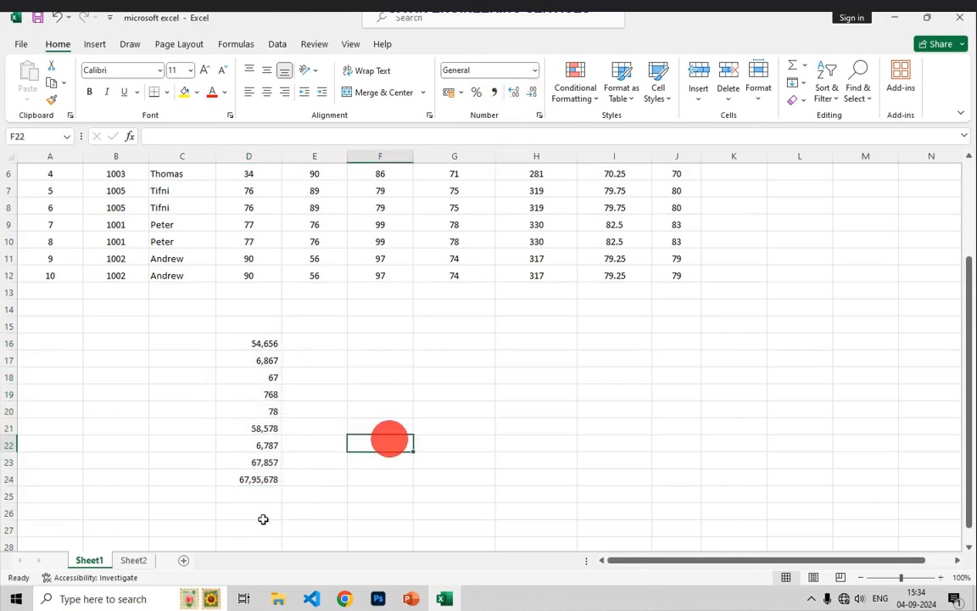
pyautogui.scroll(2, 280, 458)
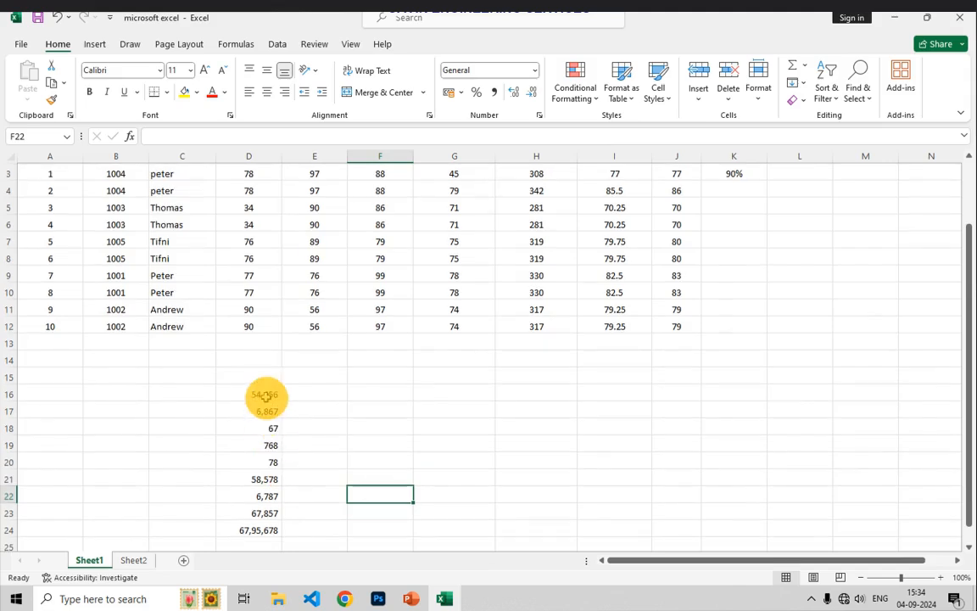
pyautogui.moveTo(264, 396); pyautogui.dragTo(250, 531)
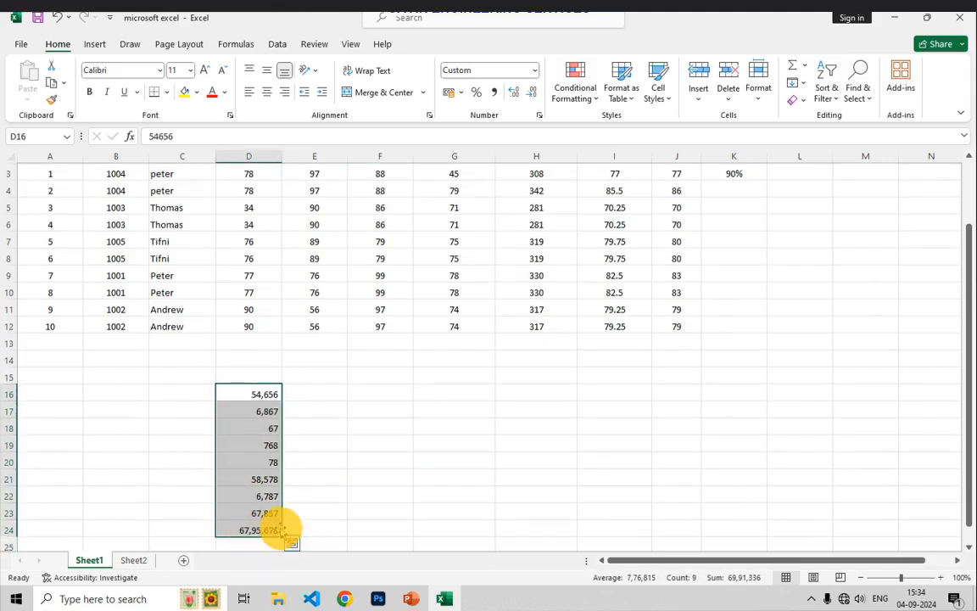
pyautogui.click(424, 478)
pyautogui.scroll(1, 597, 405)
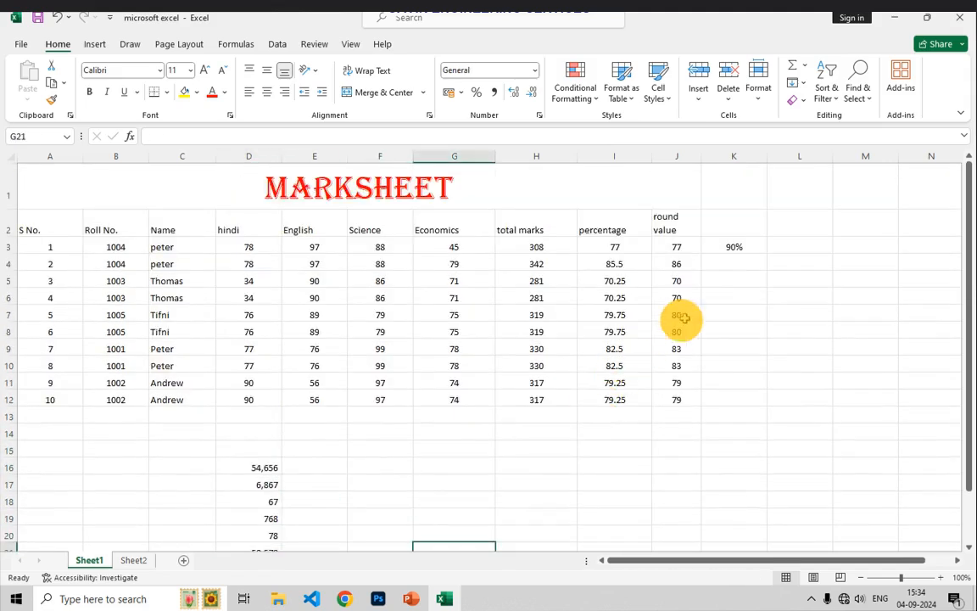
pyautogui.click(721, 297)
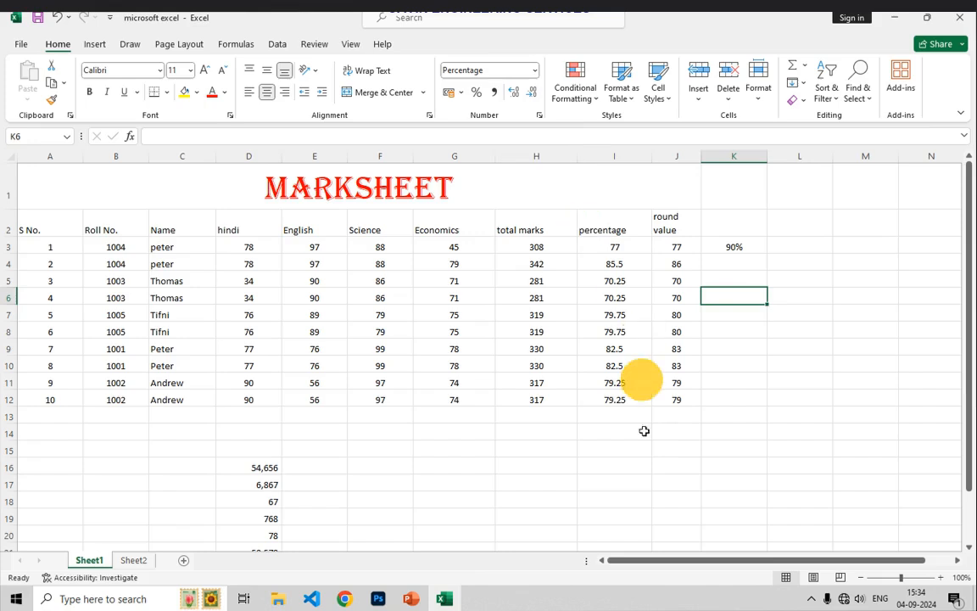
# Delete the sample numbers from D16:D24.
pyautogui.moveTo(257, 468); pyautogui.dragTo(266, 560)
pyautogui.press('Delete')
pyautogui.moveTo(389, 460); pyautogui.dragTo(395, 445)
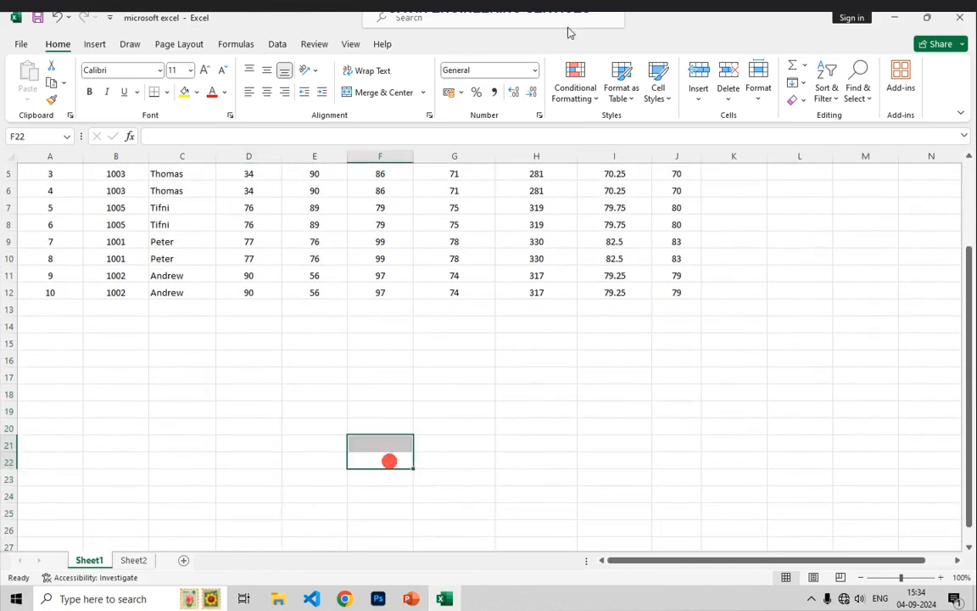
# View the number format choices and the Number categories in the Format Cells dialog, closing it without changes.
pyautogui.click(534, 69)
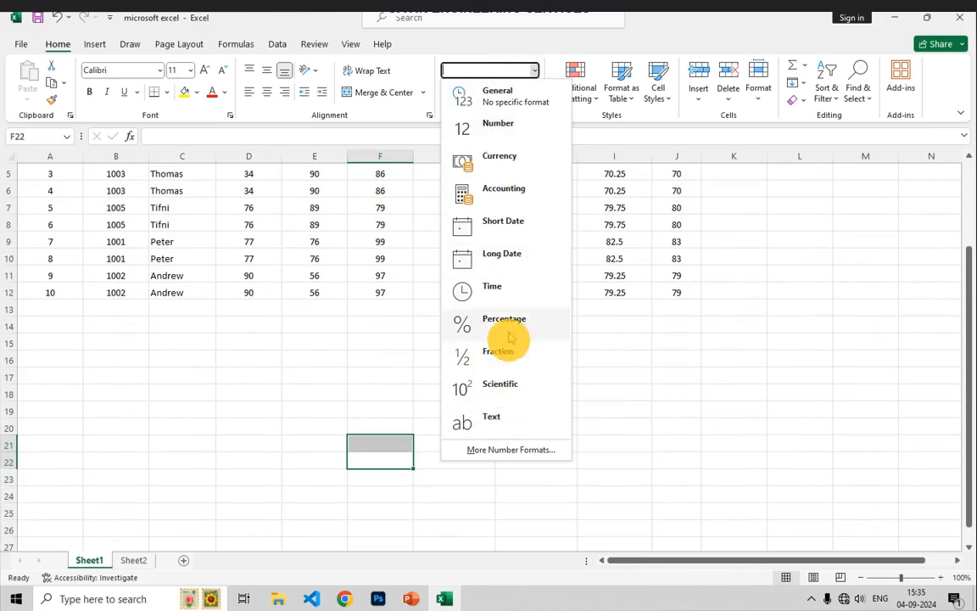
pyautogui.click(544, 459)
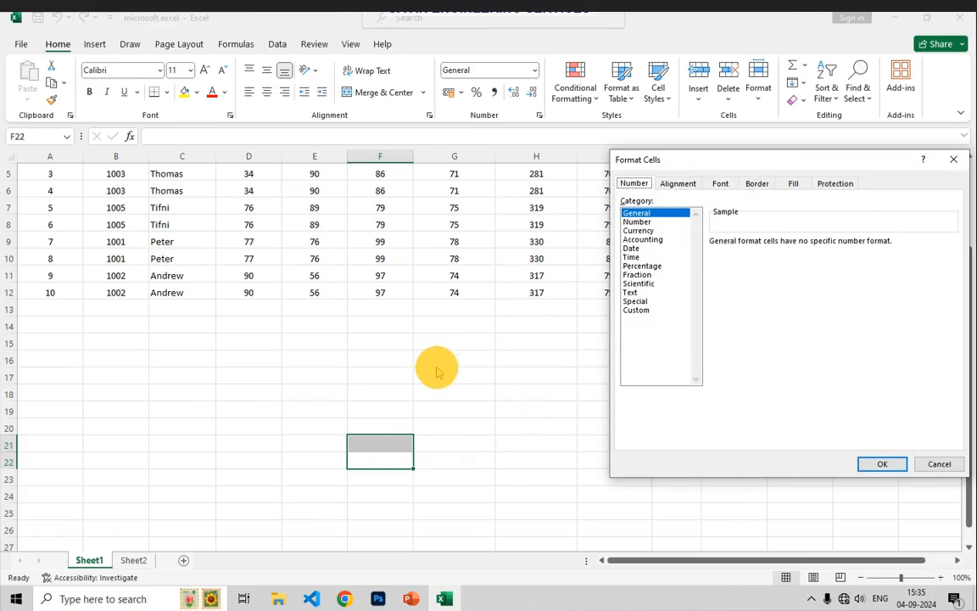
pyautogui.click(954, 158)
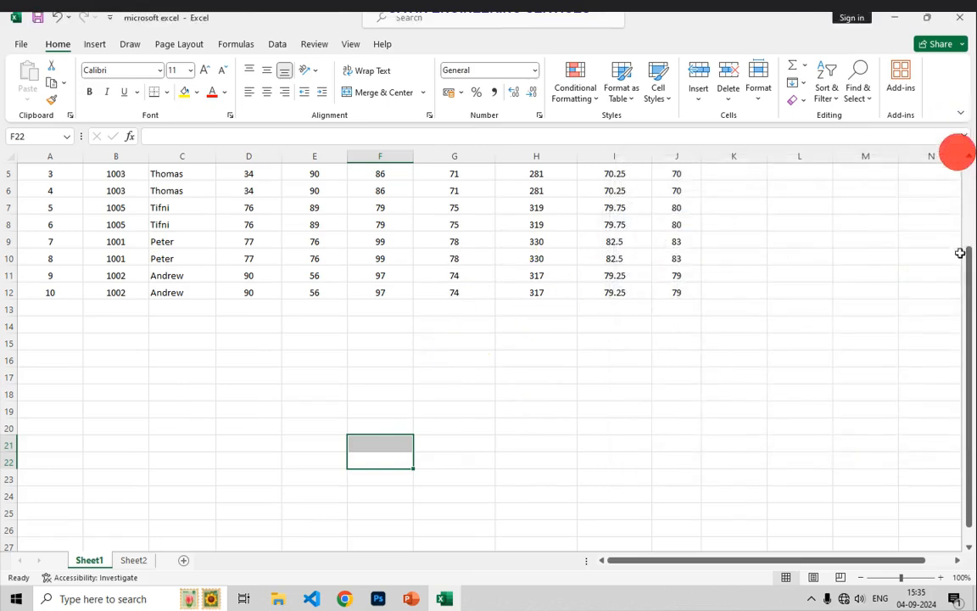
# Set K2:K12 back to the General number format and clear the contents of that range.
pyautogui.moveTo(969, 348); pyautogui.dragTo(969, 278)
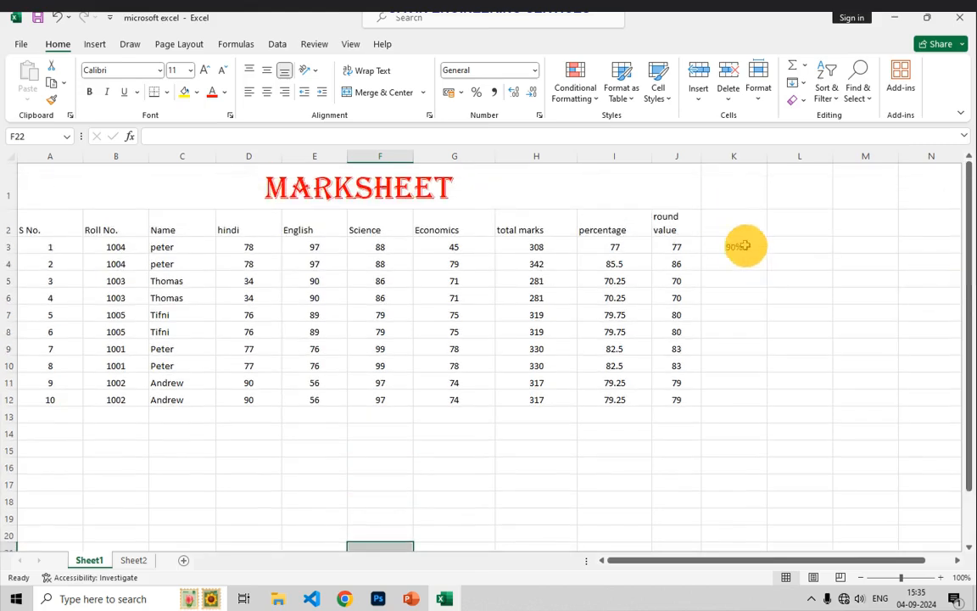
pyautogui.click(745, 246)
pyautogui.moveTo(747, 222); pyautogui.dragTo(733, 397)
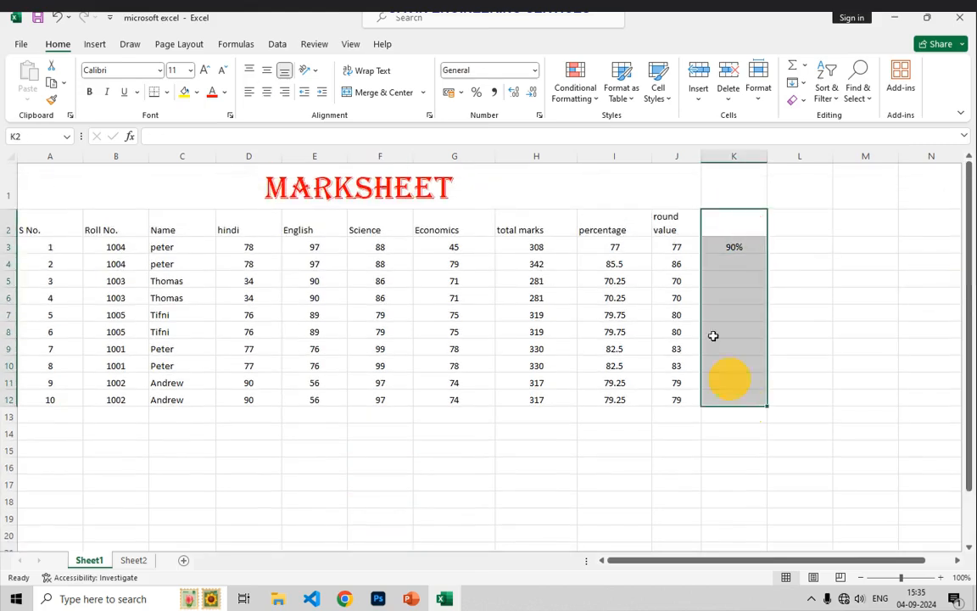
pyautogui.click(530, 73)
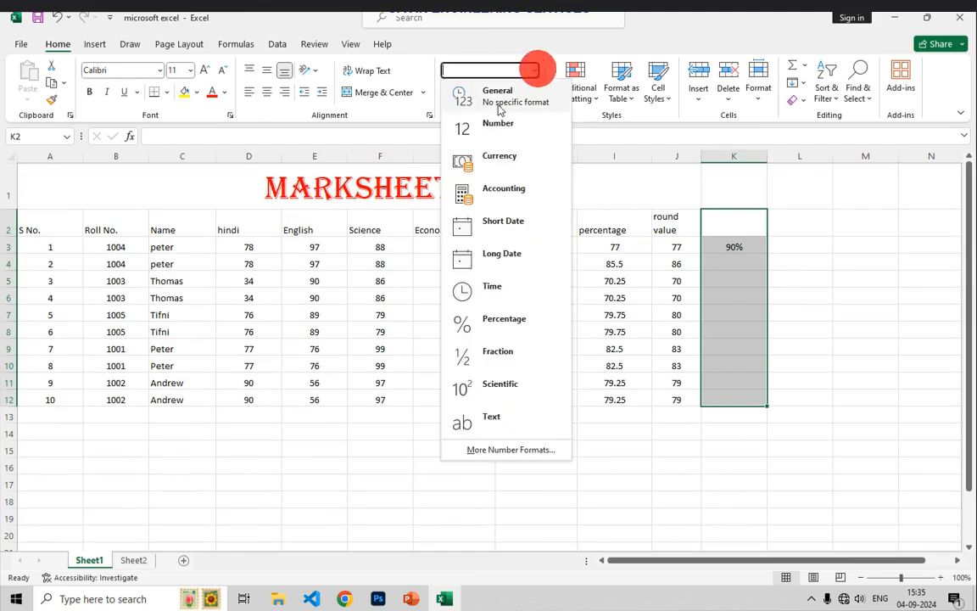
pyautogui.click(497, 106)
pyautogui.moveTo(749, 218); pyautogui.dragTo(735, 412)
pyautogui.click(768, 383)
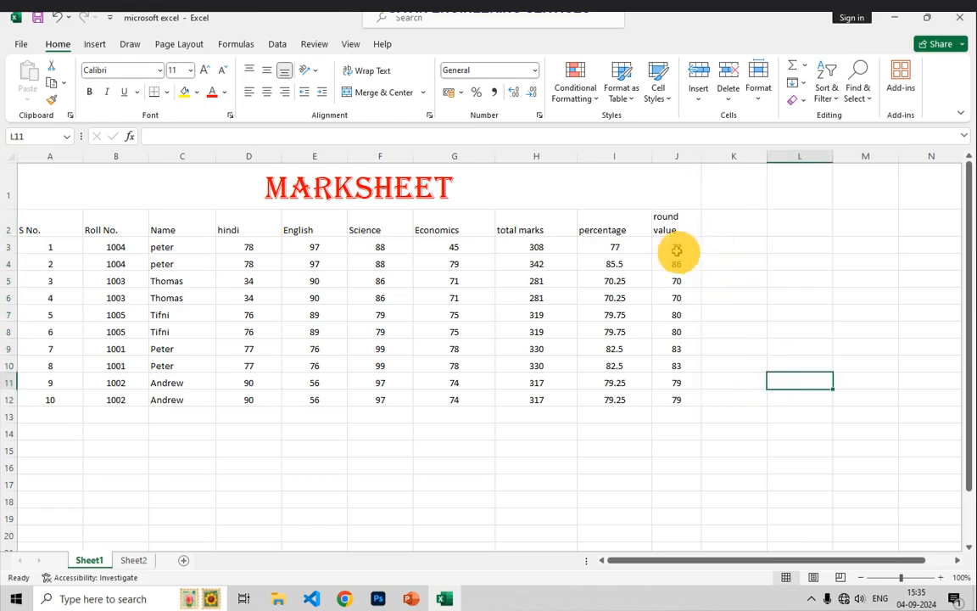
pyautogui.click(537, 72)
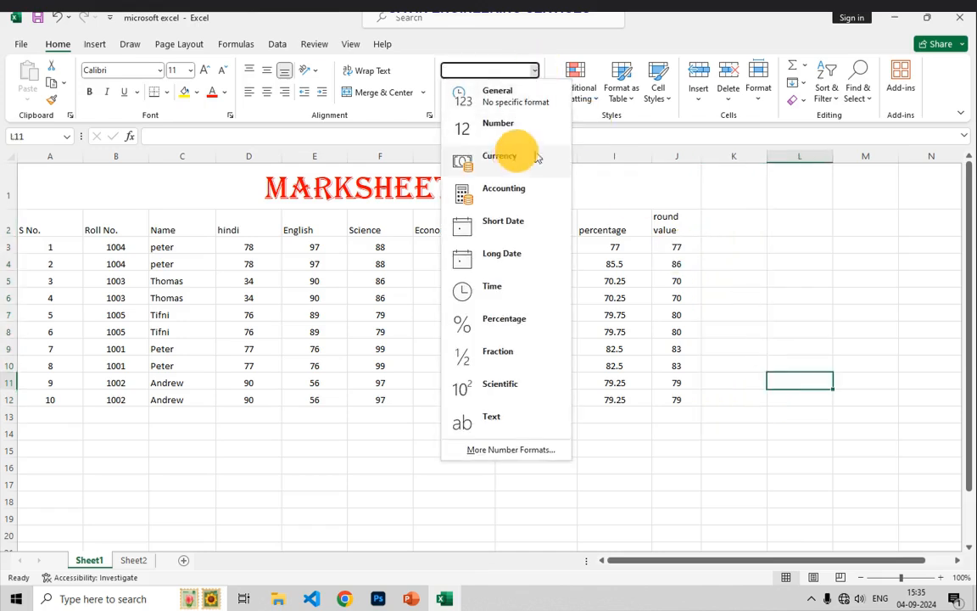
pyautogui.click(711, 243)
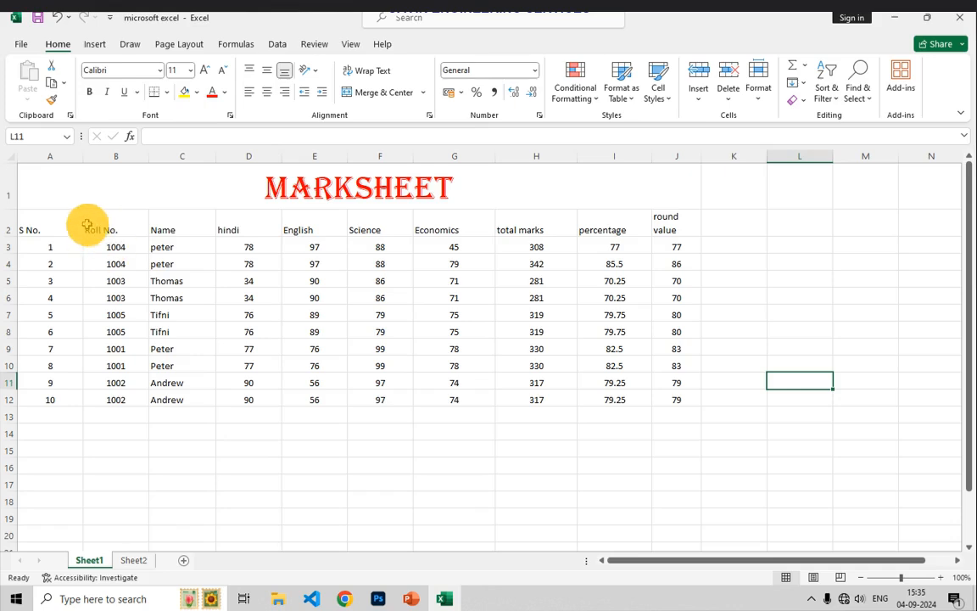
# Copy the Roll No. and Name columns (B2:C12) into a new worksheet starting at A1.
pyautogui.moveTo(83, 225); pyautogui.dragTo(180, 403)
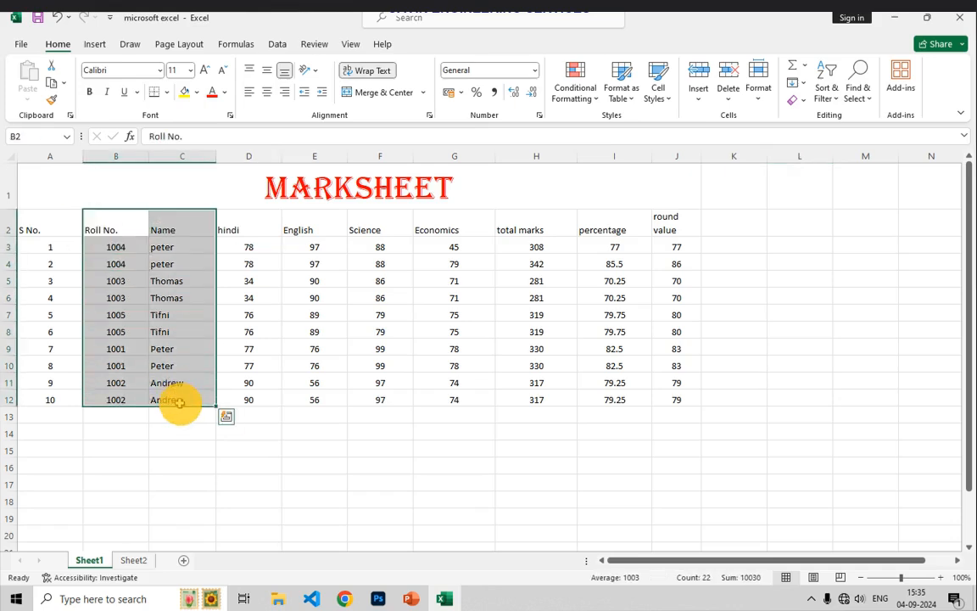
pyautogui.hotkey('ctrl', 'c')
pyautogui.click(183, 560)
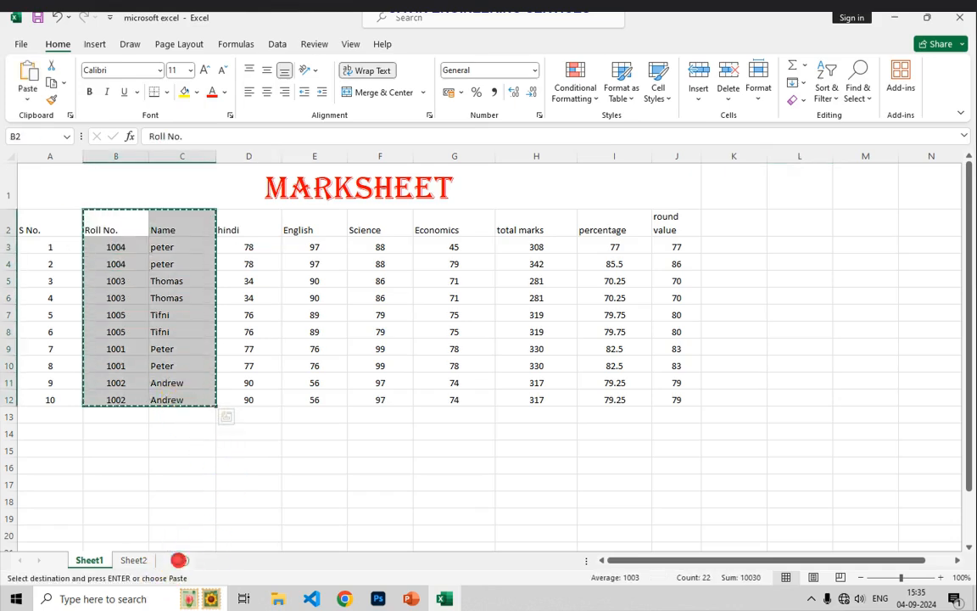
pyautogui.click(48, 170)
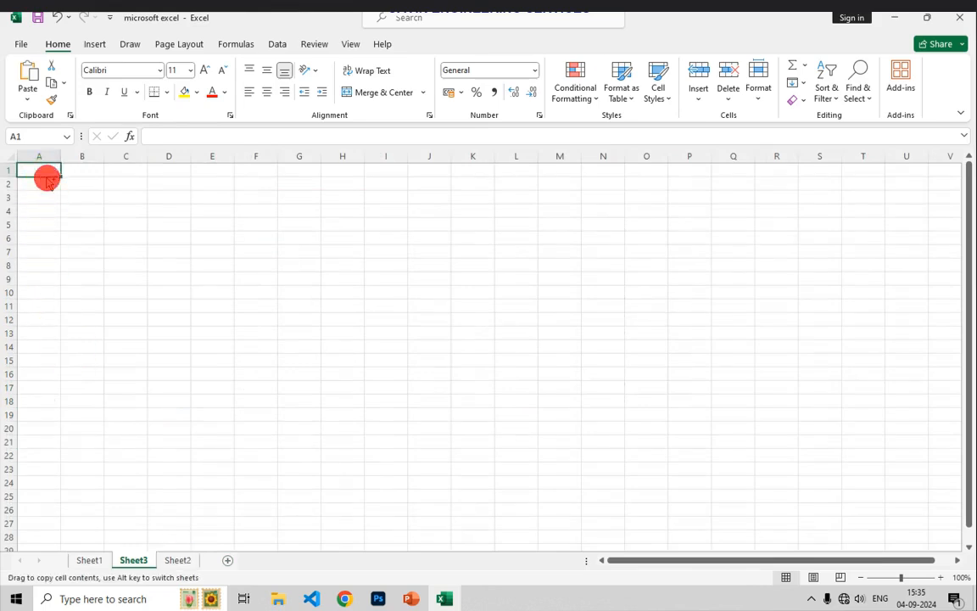
pyautogui.hotkey('ctrl', 'v')
pyautogui.click(164, 223)
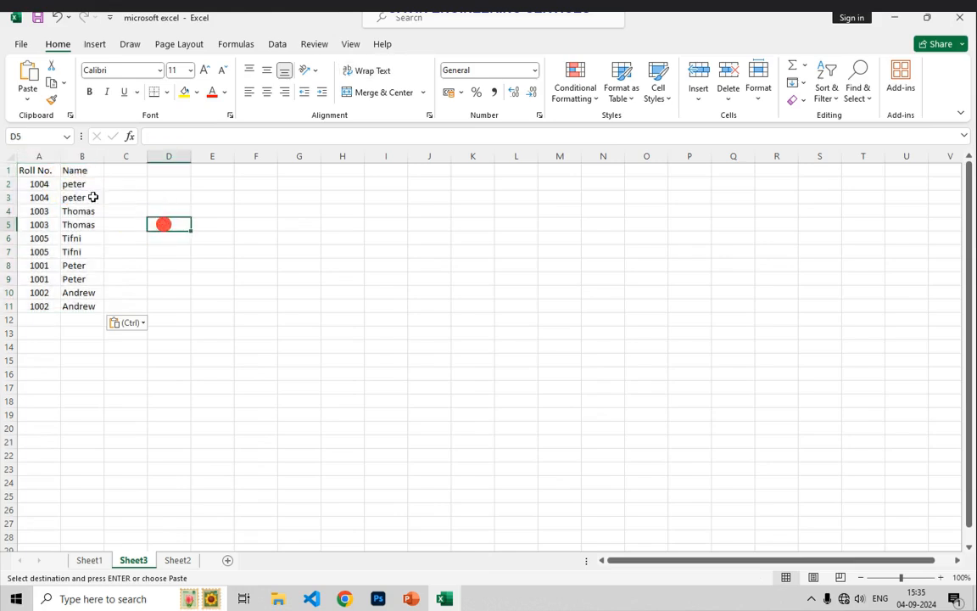
# Change the header in A1 to "emp No.".
pyautogui.doubleClick(38, 174)
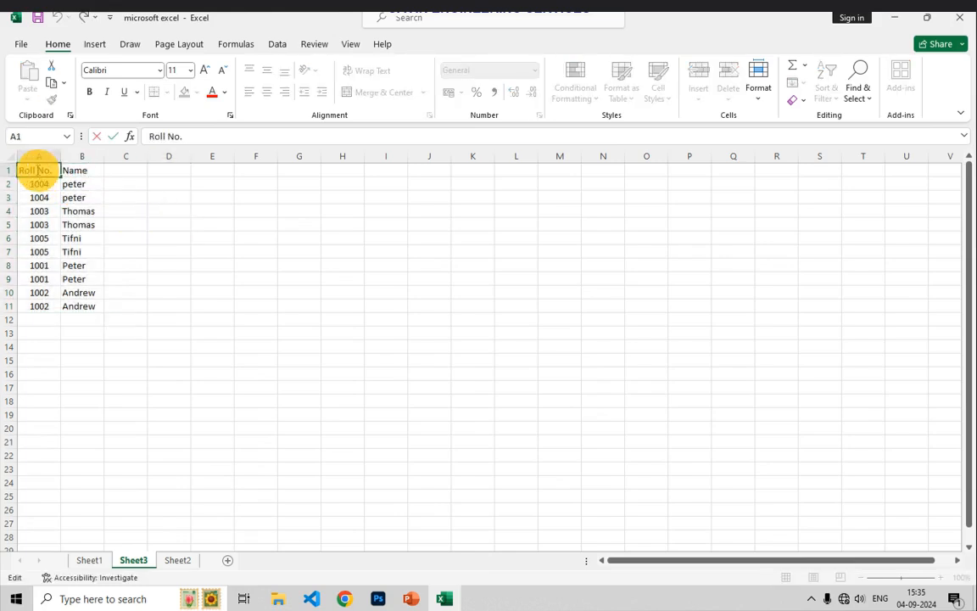
pyautogui.press('BackSpace')
pyautogui.click(185, 211)
pyautogui.click(130, 171)
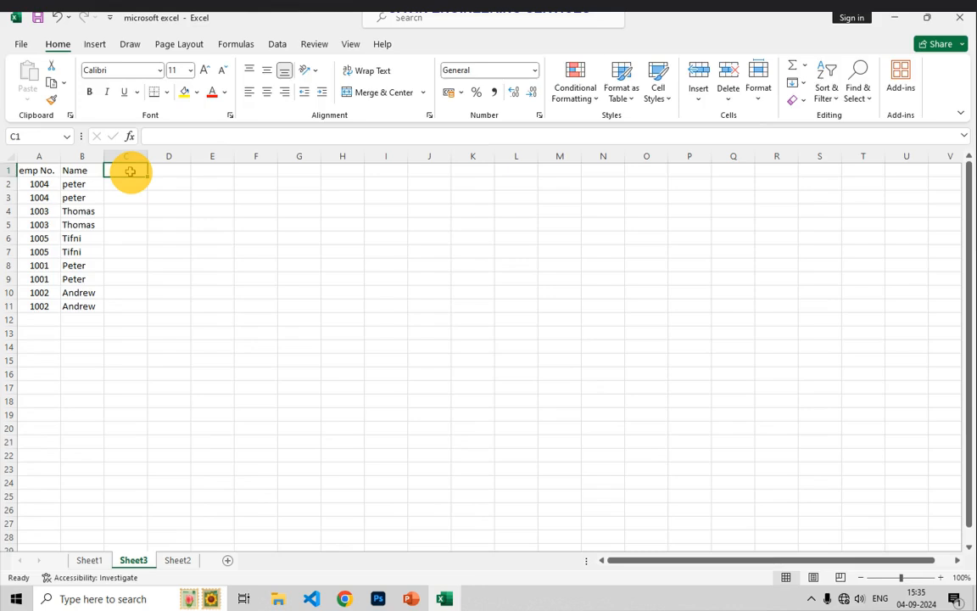
pyautogui.write('total')
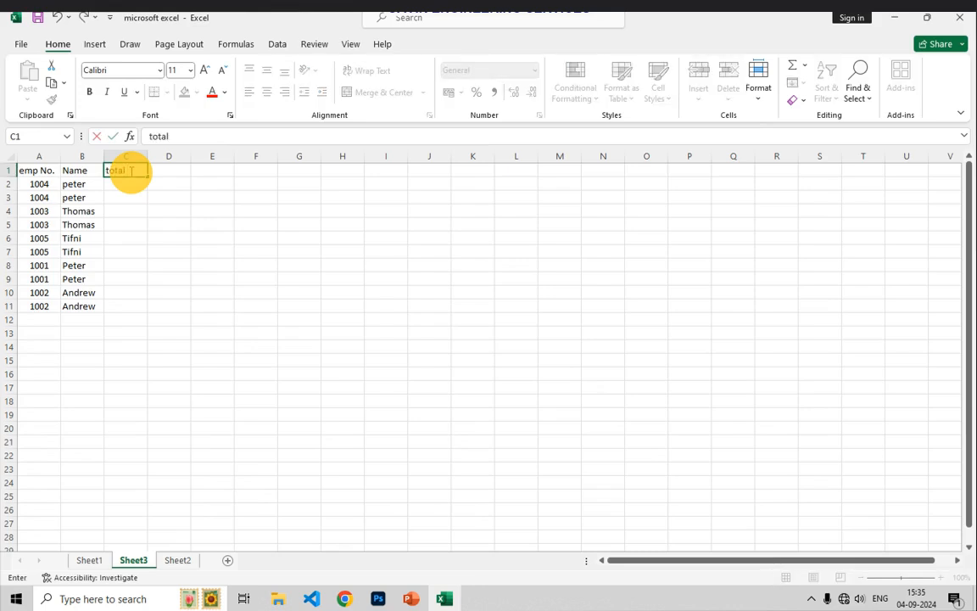
pyautogui.press('Return')
pyautogui.write('sa')
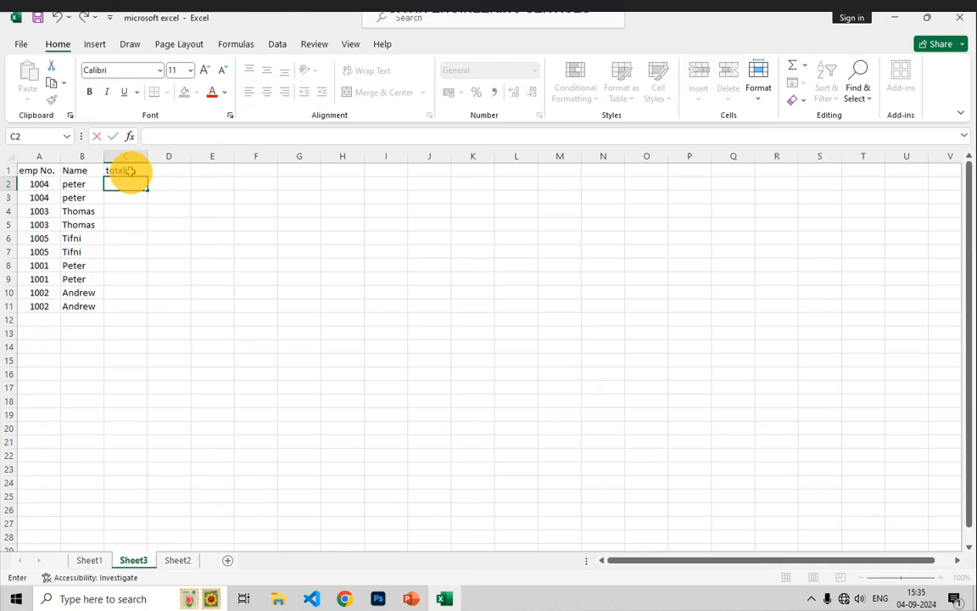
# Set the headers of C1 and D1 to "unit" and "per unit rate" and fit column D to its text.
pyautogui.click(130, 170)
pyautogui.doubleClick(131, 170)
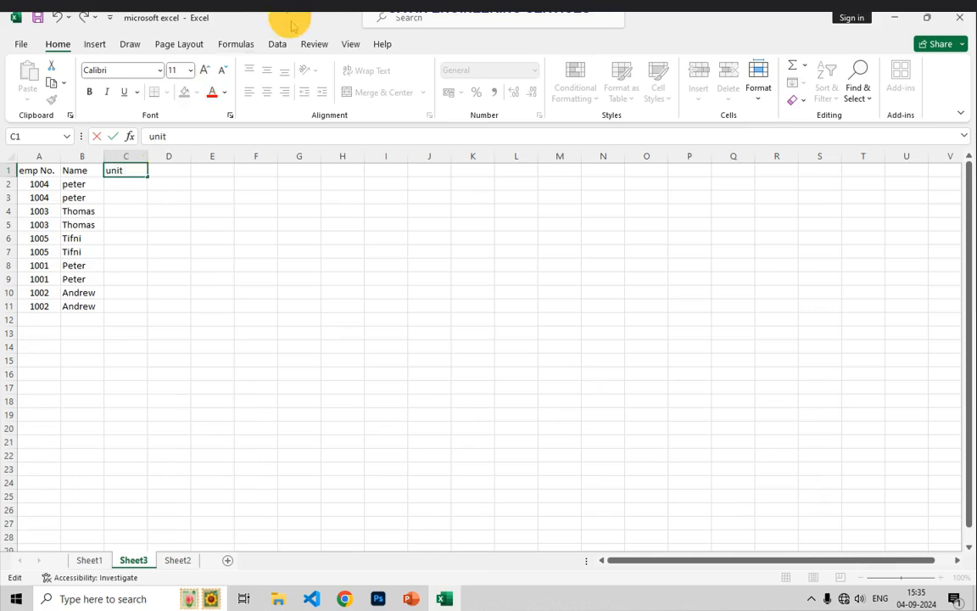
pyautogui.click(159, 168)
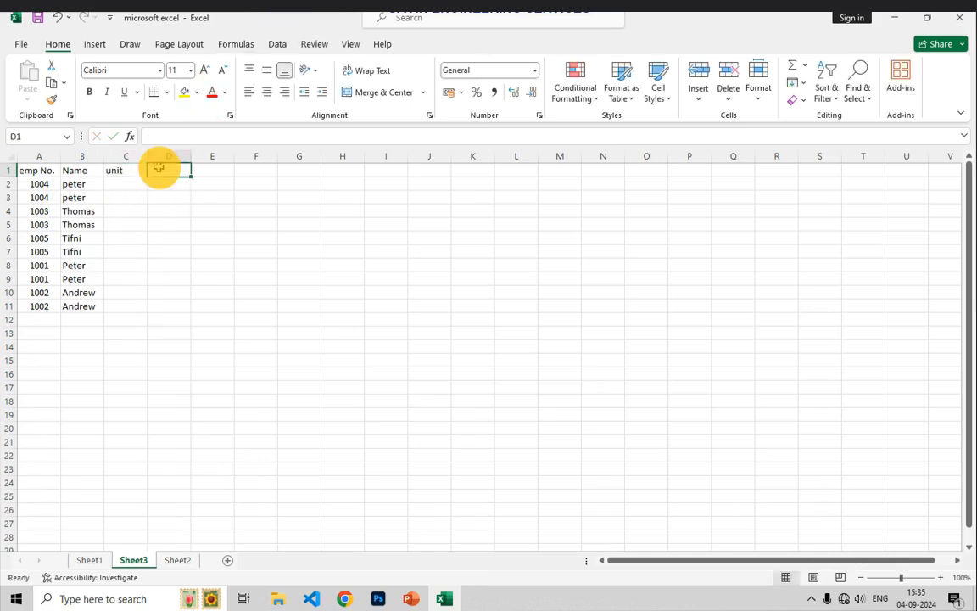
pyautogui.write('per unit rate')
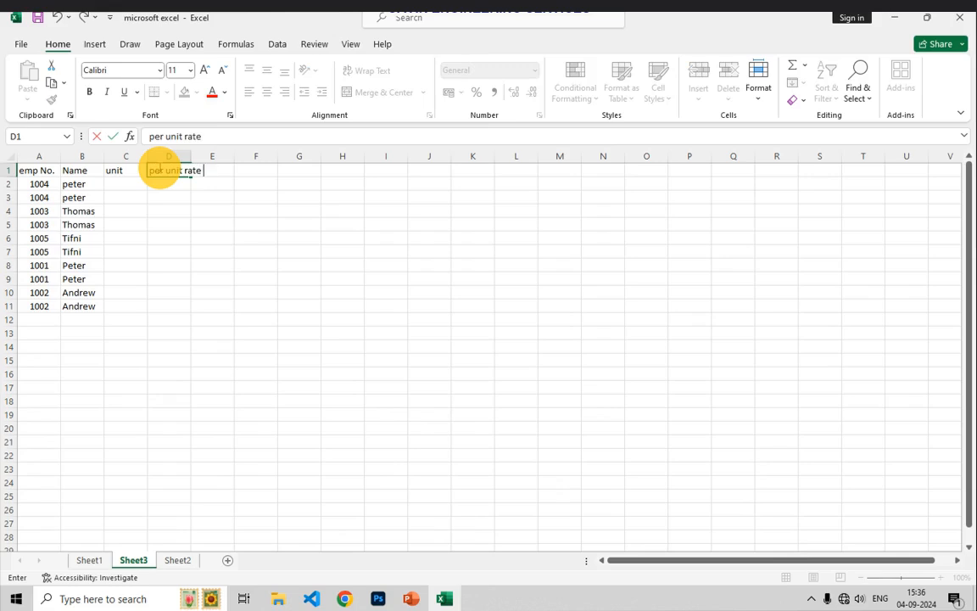
pyautogui.click(281, 276)
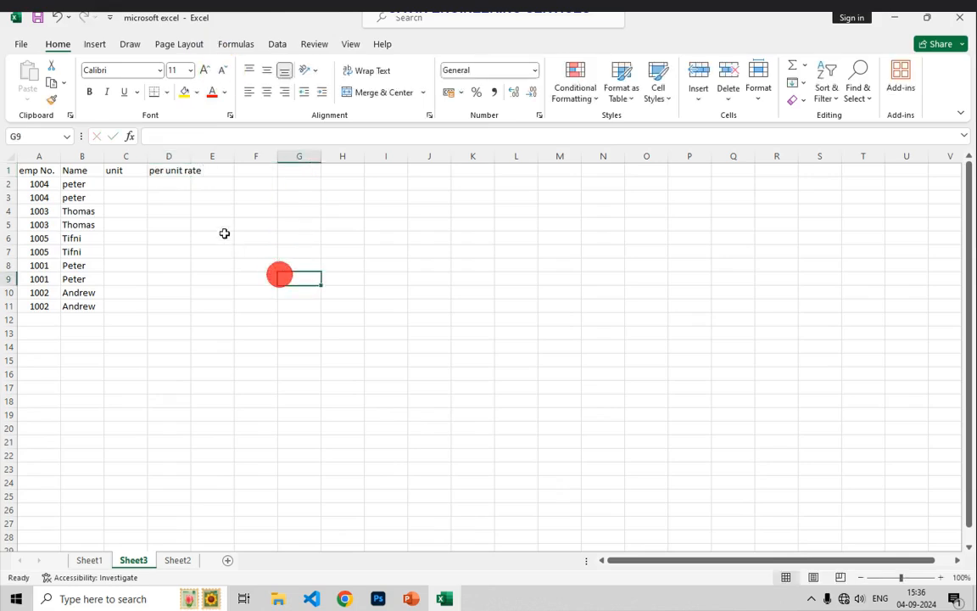
pyautogui.doubleClick(190, 160)
# Enter the unit values 3, 8 and 7 in C2:C4.
pyautogui.click(137, 184)
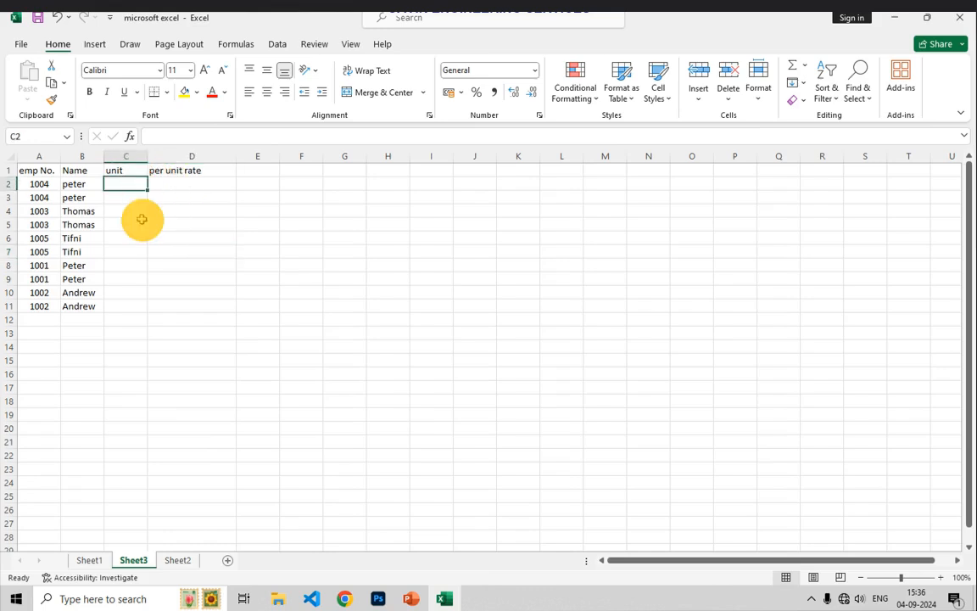
pyautogui.write('3')
pyautogui.press('Return')
pyautogui.write('56')
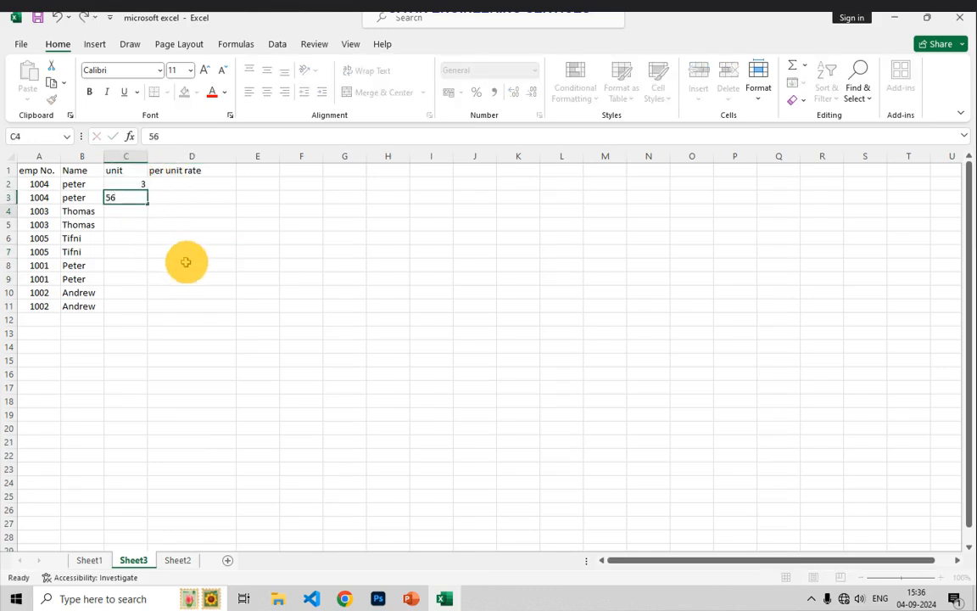
pyautogui.press('Return')
pyautogui.click(140, 198)
pyautogui.write('8')
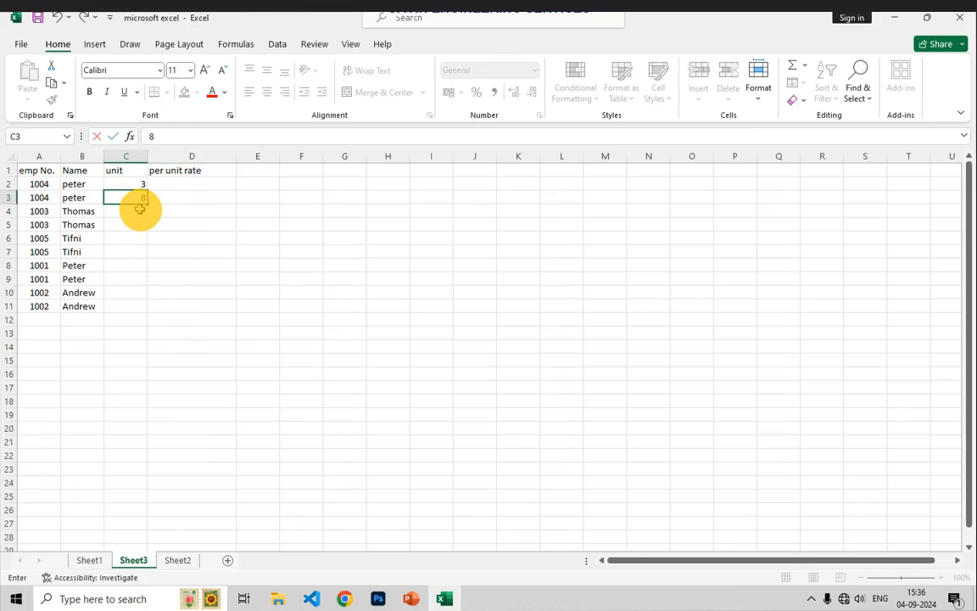
pyautogui.press('Return')
pyautogui.press('Return')
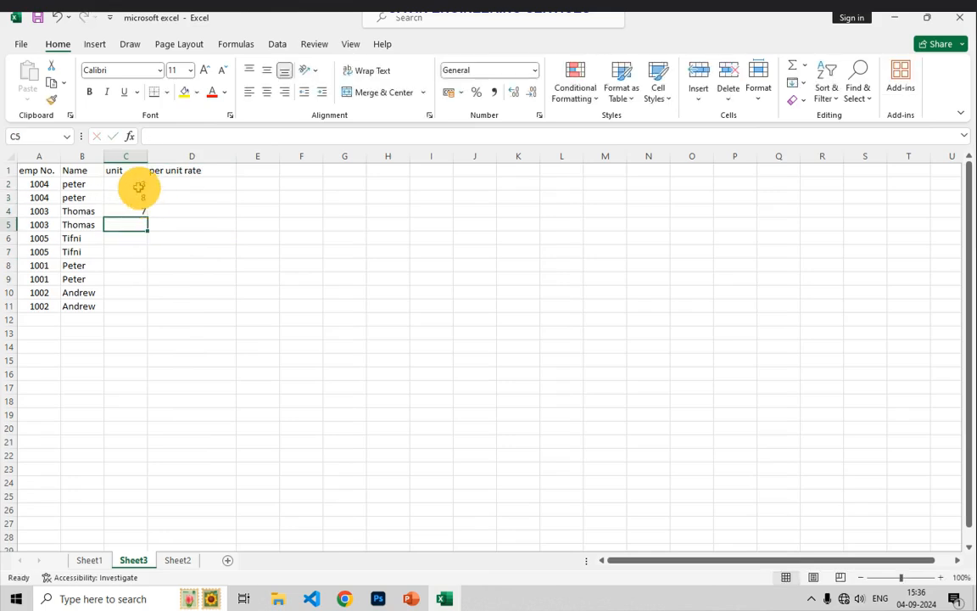
# Extend the unit values in C2:C4 as a series down to C11.
pyautogui.moveTo(138, 184); pyautogui.dragTo(142, 220)
pyautogui.click(142, 220)
pyautogui.moveTo(133, 181); pyautogui.dragTo(149, 308)
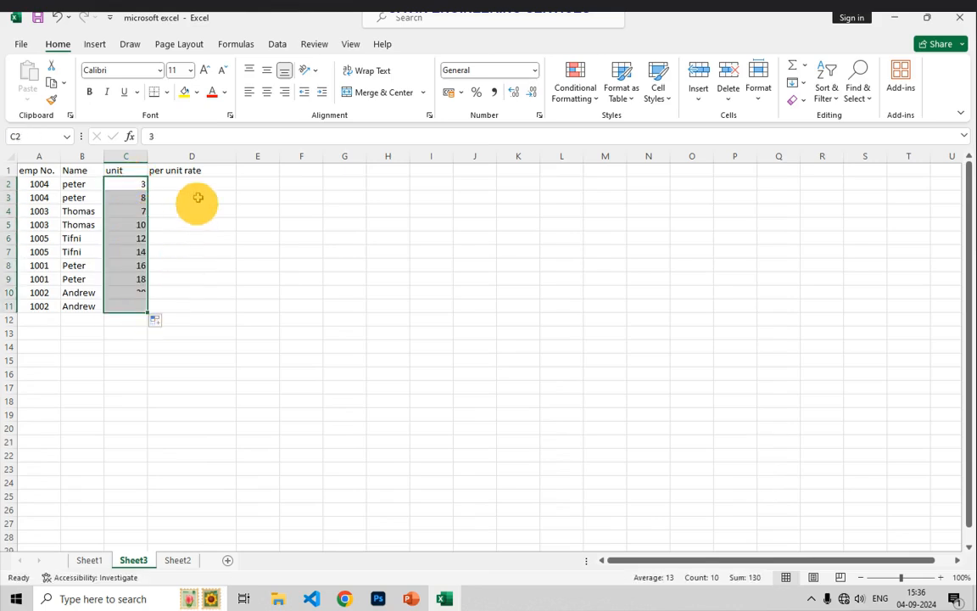
# Enter the per unit rates 23 and 45 in D2:D3 and fill the series down to D11.
pyautogui.click(197, 183)
pyautogui.write('23')
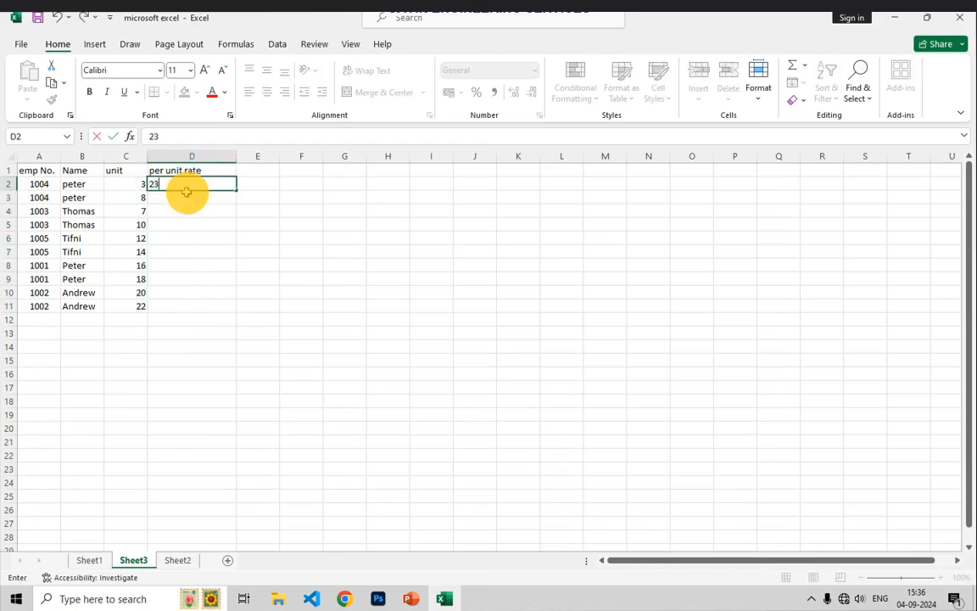
pyautogui.click(187, 196)
pyautogui.write('45')
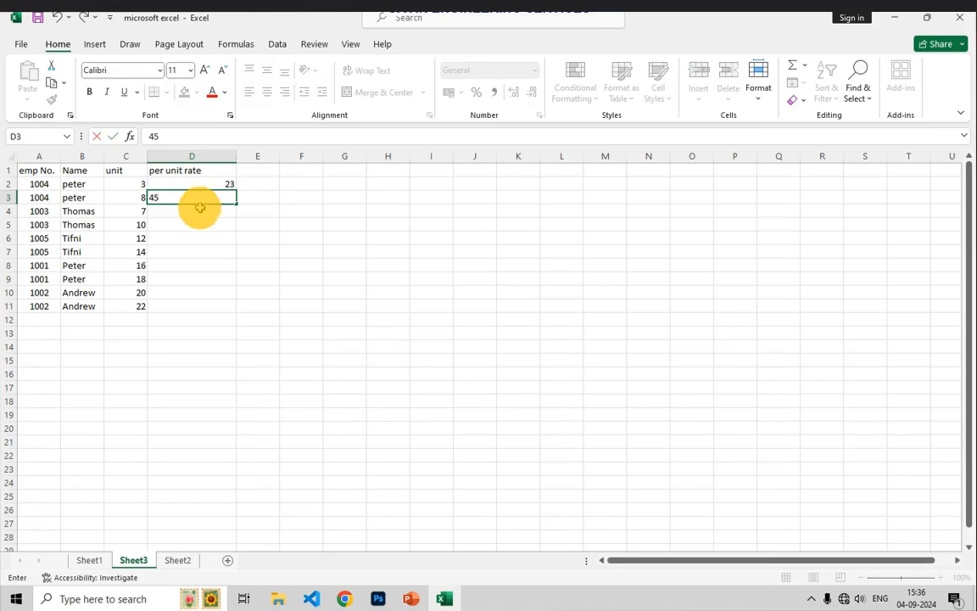
pyautogui.click(199, 213)
pyautogui.write('23')
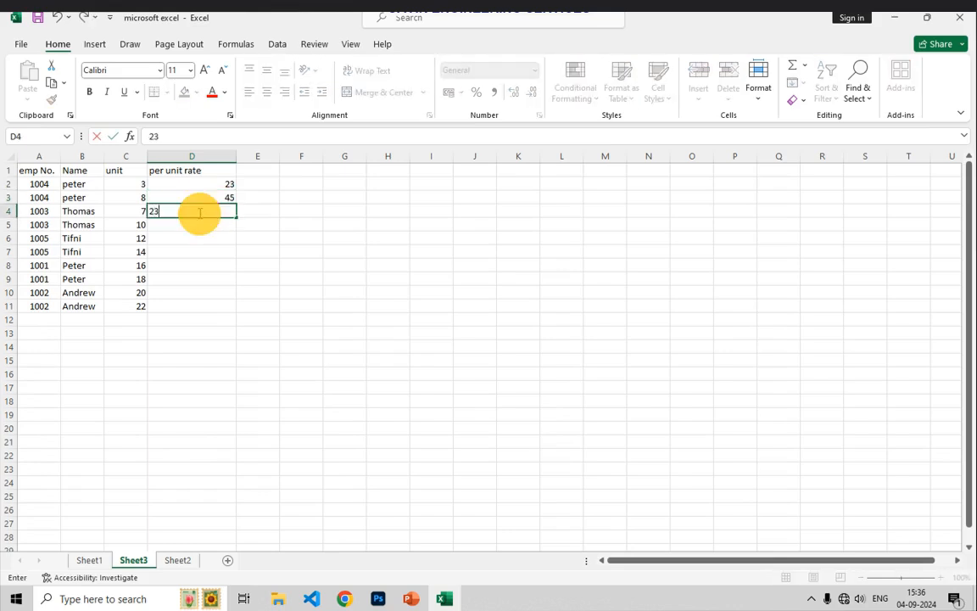
pyautogui.press('Return')
pyautogui.moveTo(213, 185); pyautogui.dragTo(230, 307)
pyautogui.click(301, 237)
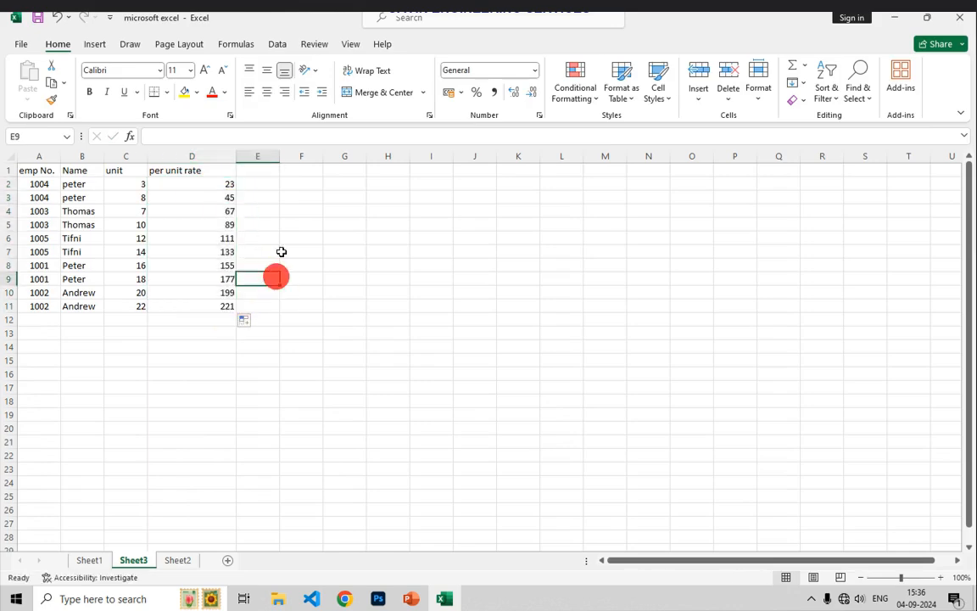
# Add the header "total rate" in E1 and widen column E slightly.
pyautogui.click(255, 179)
pyautogui.click(255, 168)
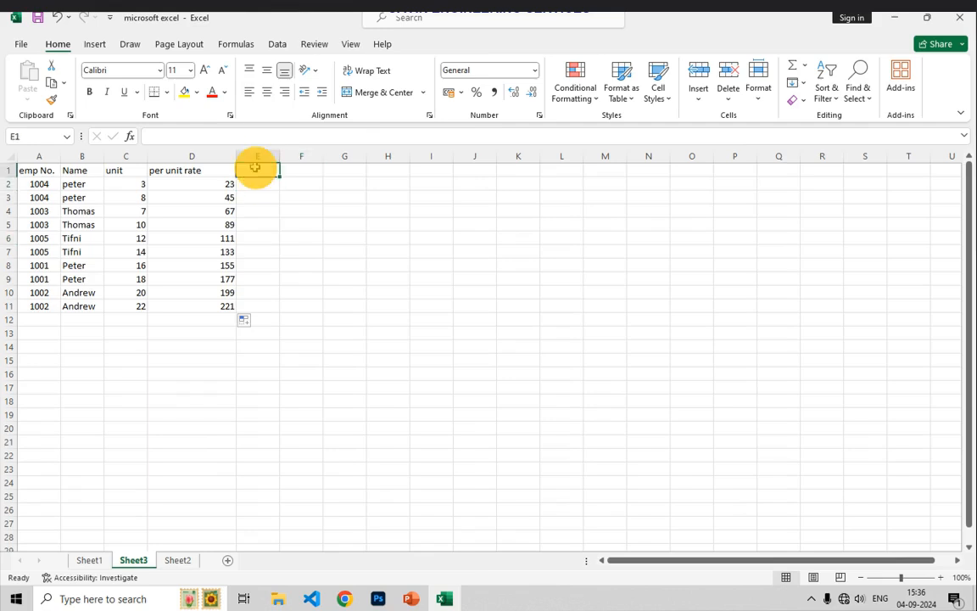
pyautogui.write('total rate')
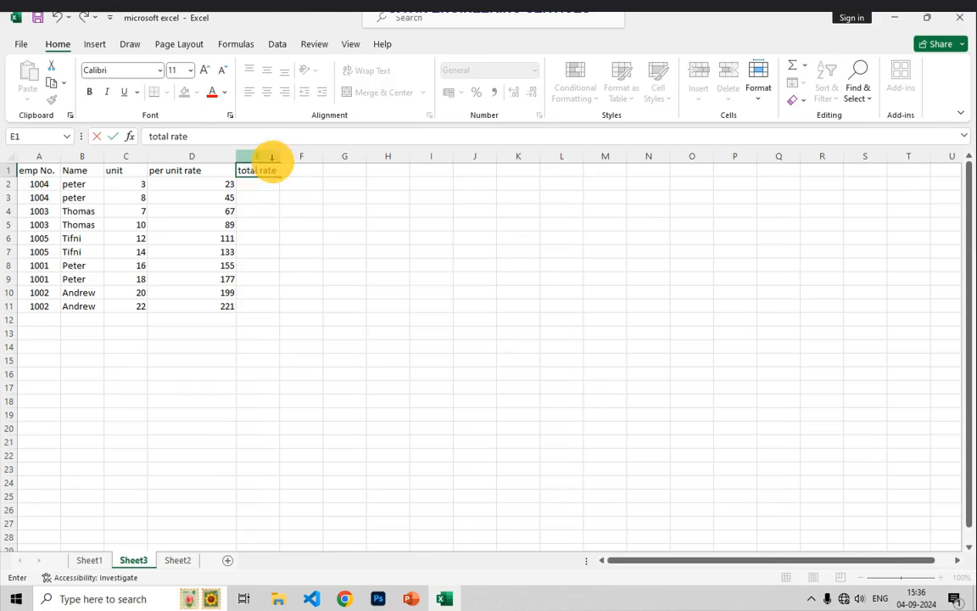
pyautogui.click(273, 158)
pyautogui.click(287, 197)
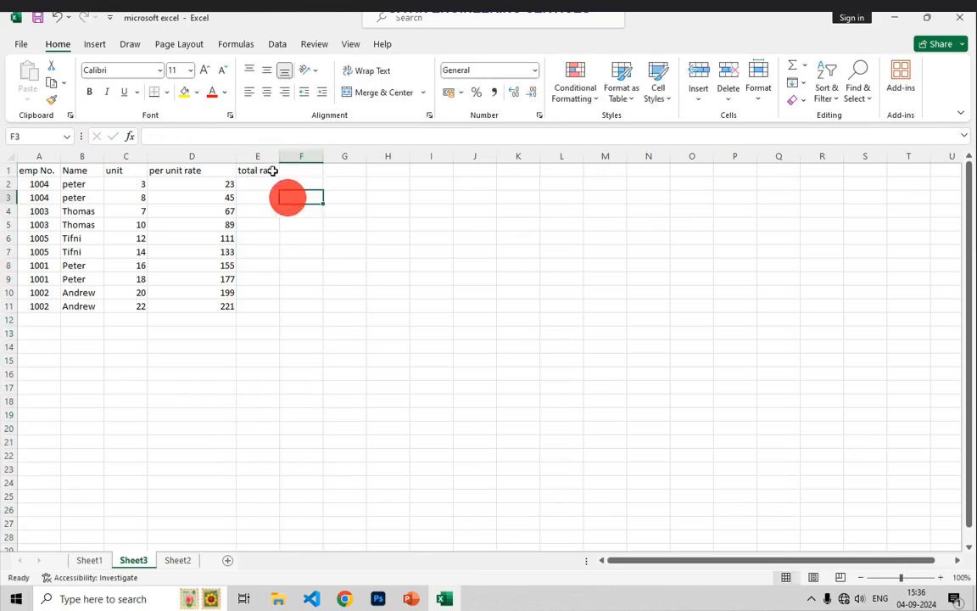
pyautogui.moveTo(279, 156); pyautogui.dragTo(288, 156)
# Change the header in E1 to "total amount".
pyautogui.click(265, 171)
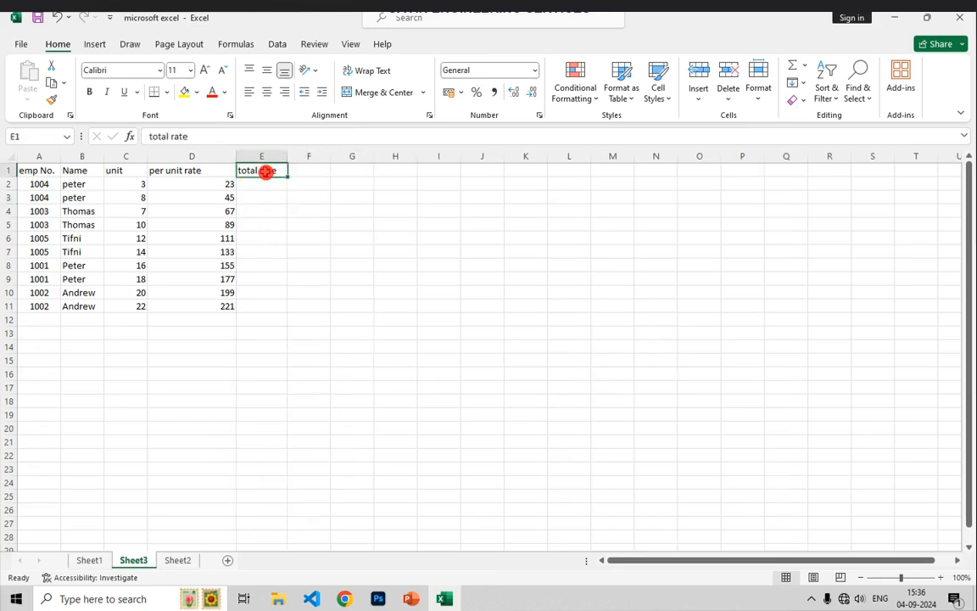
pyautogui.doubleClick(266, 171)
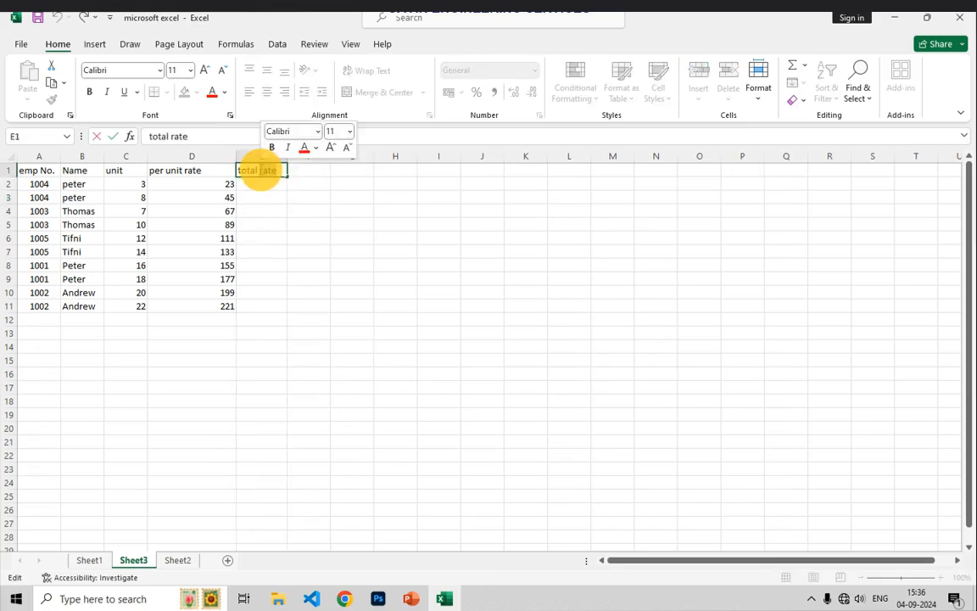
pyautogui.press('BackSpace')
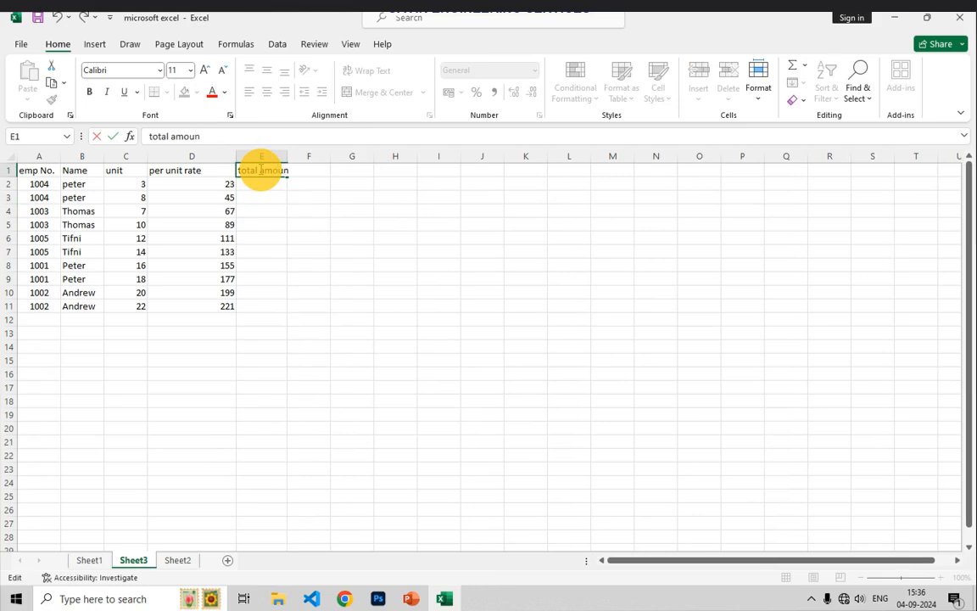
pyautogui.click(271, 187)
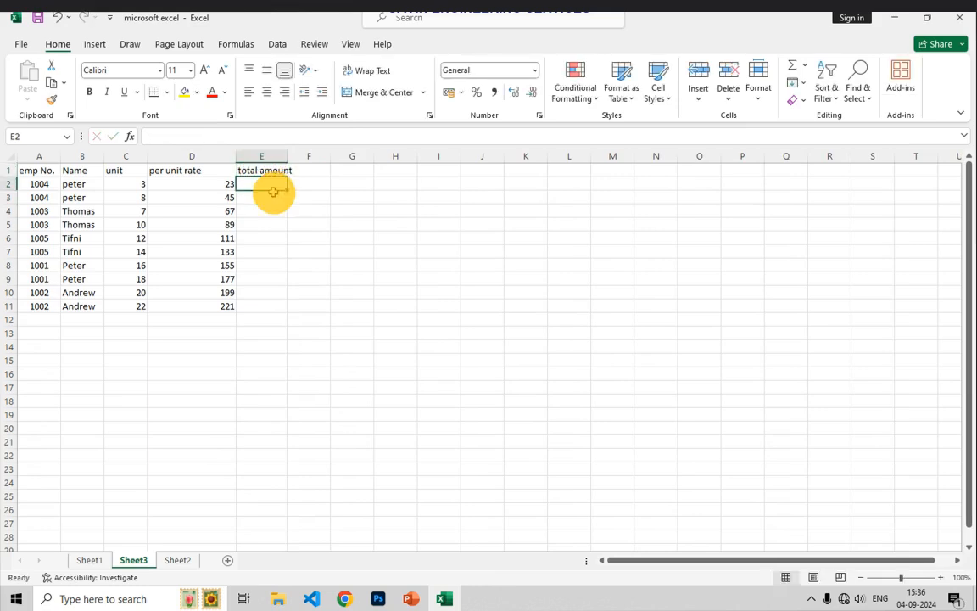
pyautogui.write('=')
pyautogui.click(224, 185)
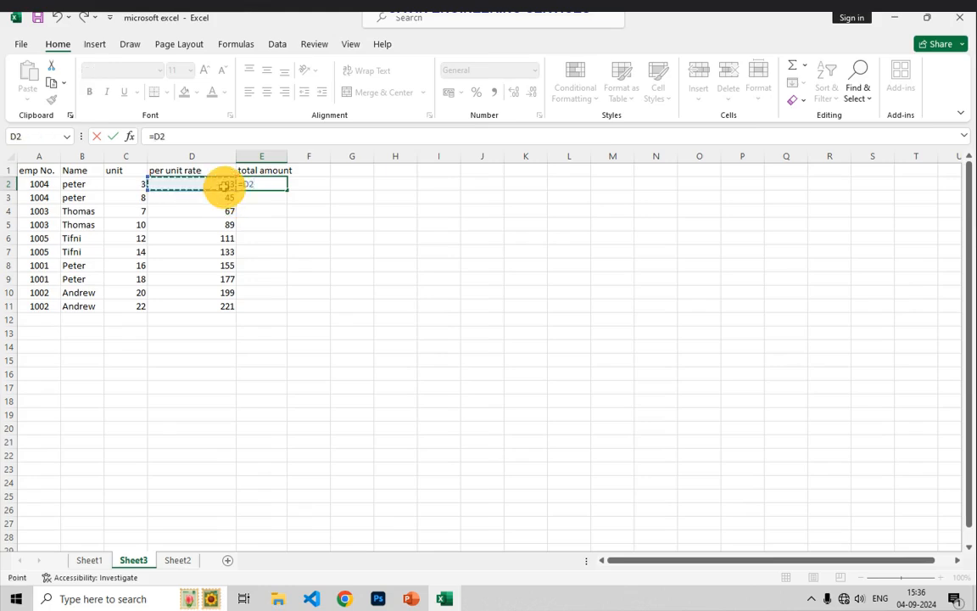
pyautogui.press('Escape')
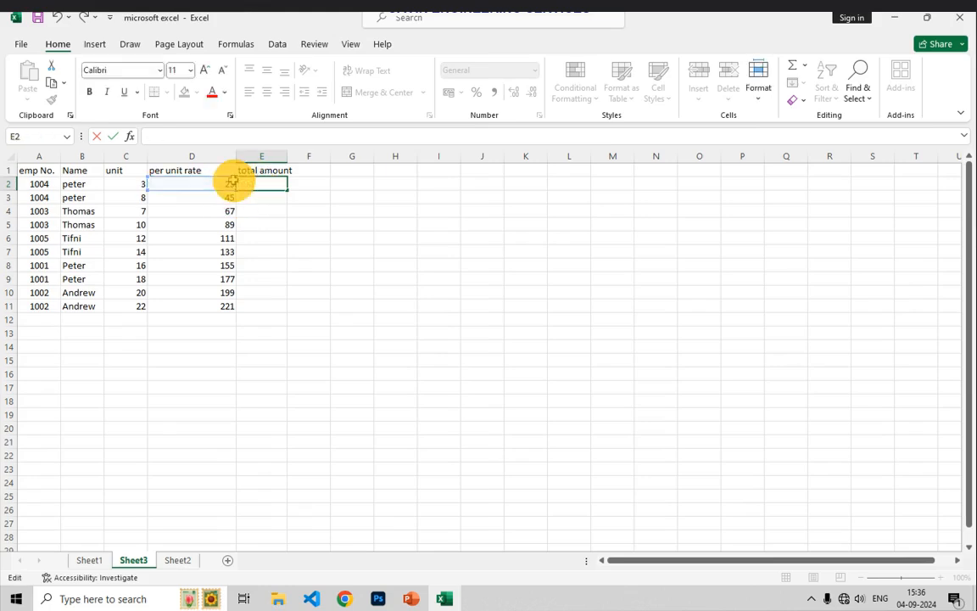
pyautogui.click(261, 211)
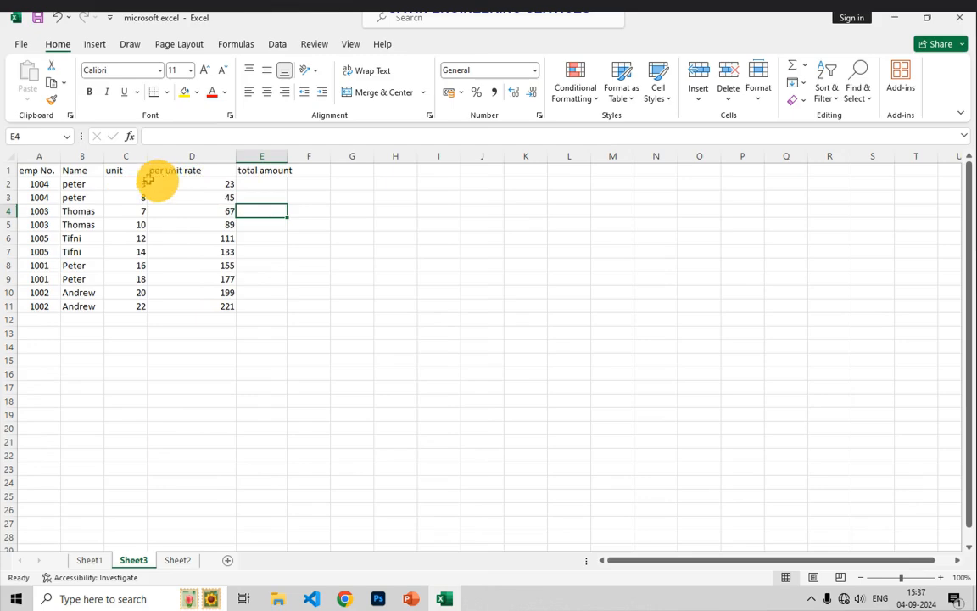
# Calculate the first total amount in E2 with the formula =D2*C2.
pyautogui.click(251, 186)
pyautogui.write('=')
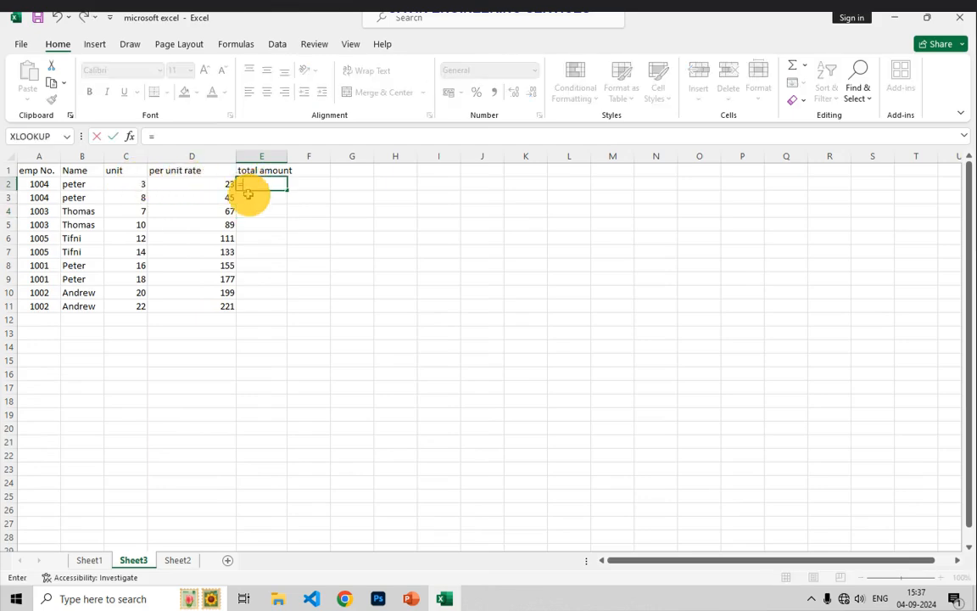
pyautogui.click(227, 188)
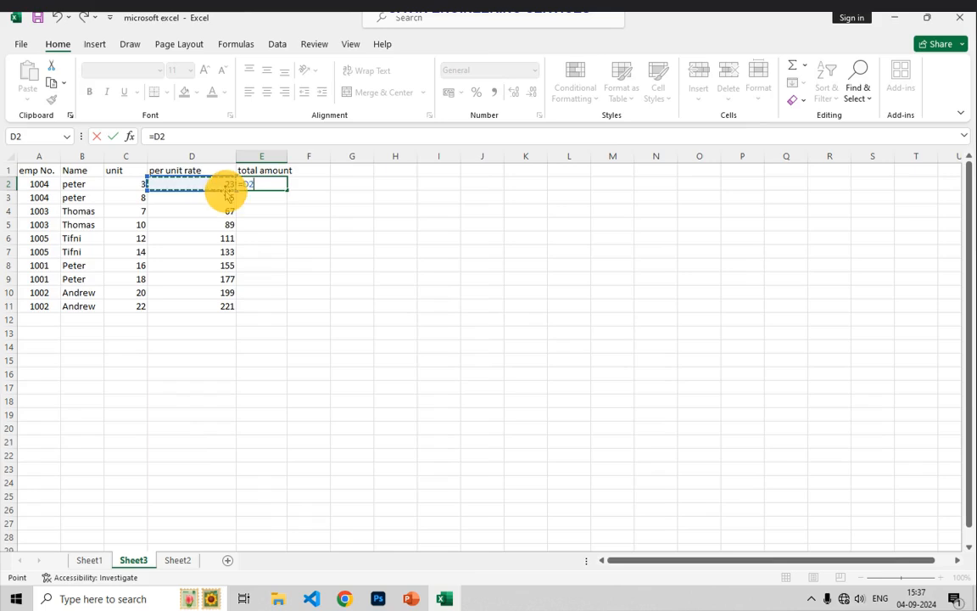
pyautogui.write('*')
pyautogui.click(139, 184)
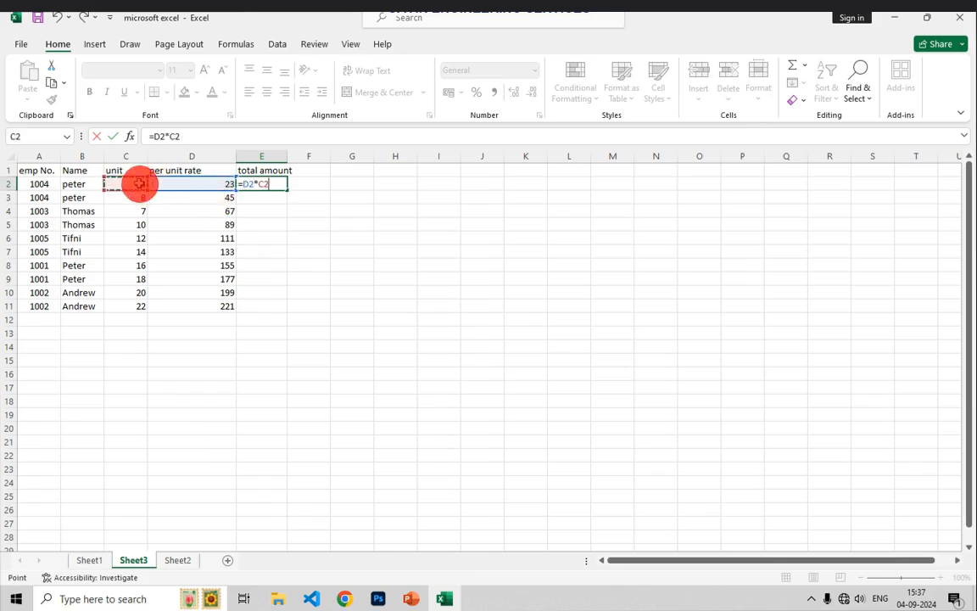
pyautogui.press('Return')
# Fill the total amount formula from E2 down to E11 and widen column E to fit its header.
pyautogui.click(246, 185)
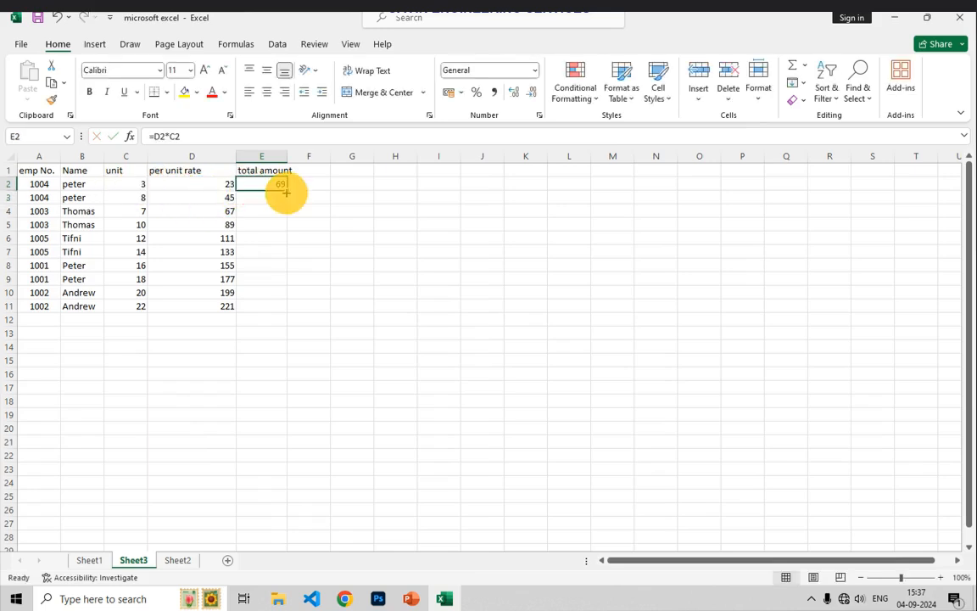
pyautogui.moveTo(286, 193); pyautogui.dragTo(273, 307)
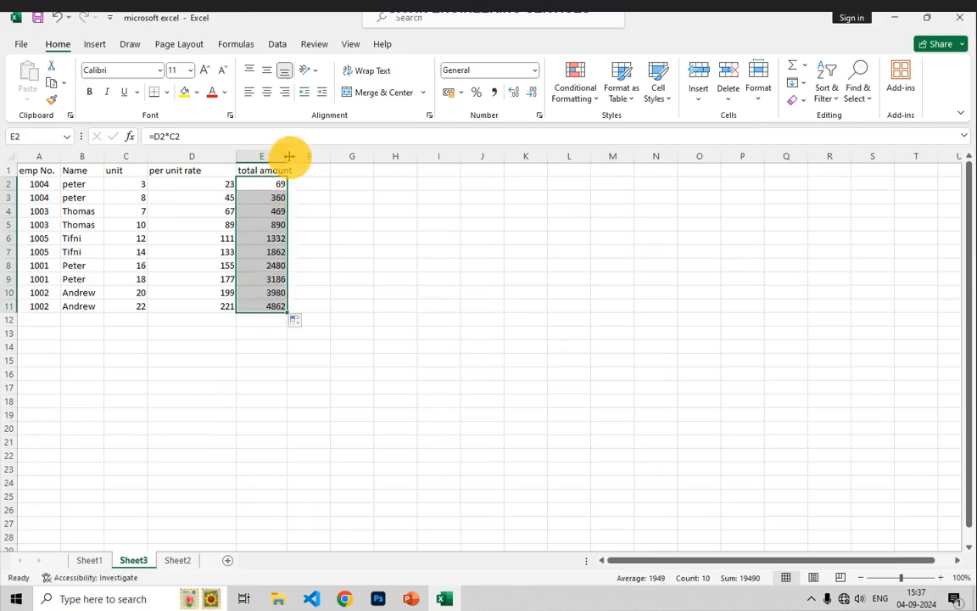
pyautogui.moveTo(288, 156); pyautogui.dragTo(301, 237)
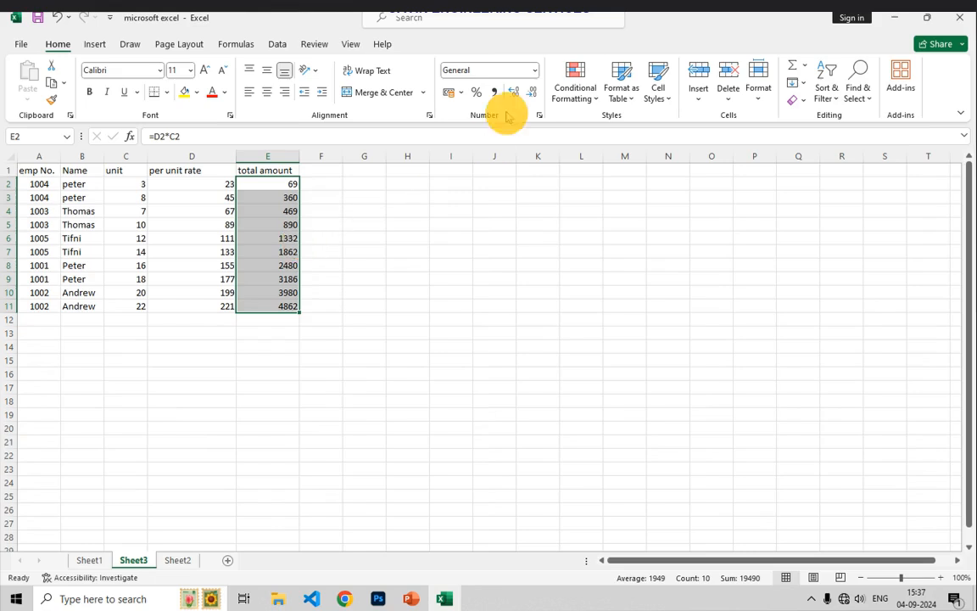
pyautogui.click(417, 252)
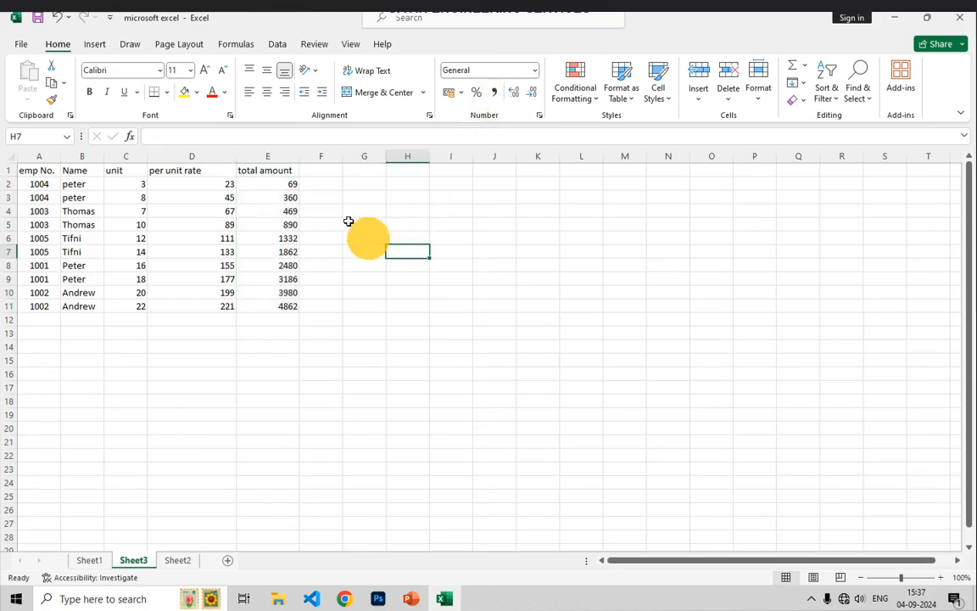
# Apply the comma style to the total amounts in E2:E11.
pyautogui.moveTo(284, 184); pyautogui.dragTo(286, 307)
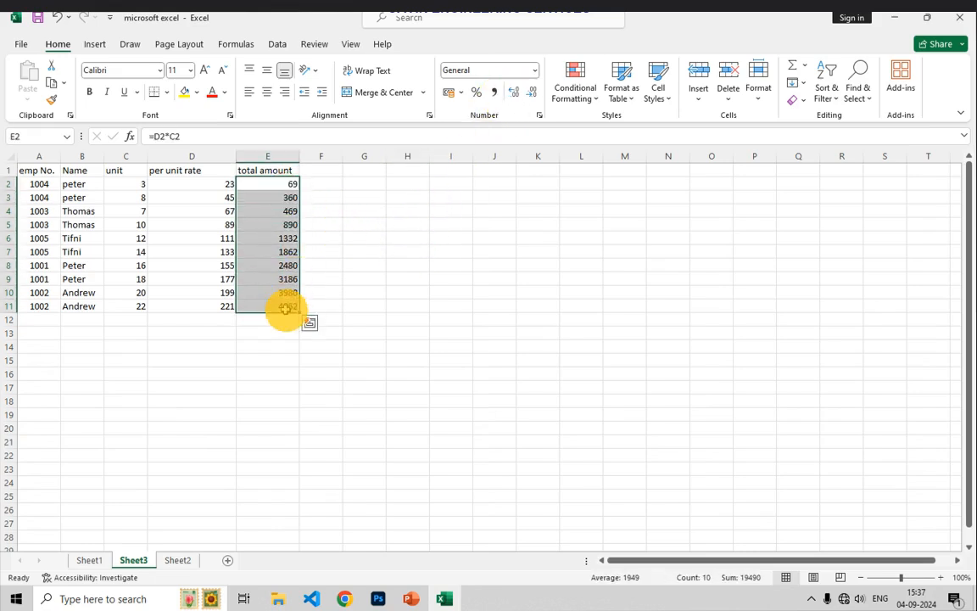
pyautogui.click(494, 92)
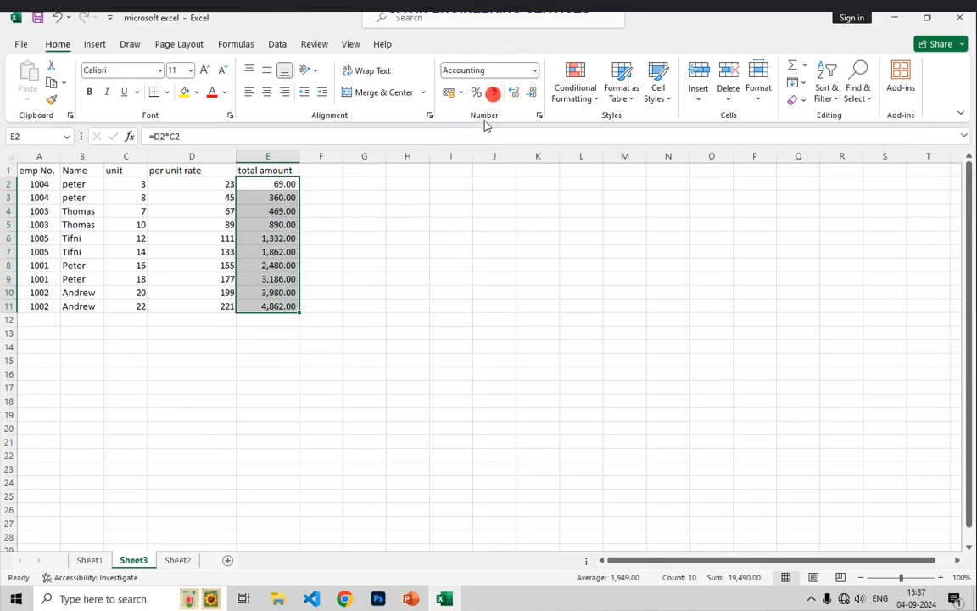
pyautogui.click(399, 266)
# Format the total amounts in E2:E11 as accounting values with the ₹ English (India) symbol.
pyautogui.click(287, 184)
pyautogui.moveTo(287, 184); pyautogui.dragTo(291, 310)
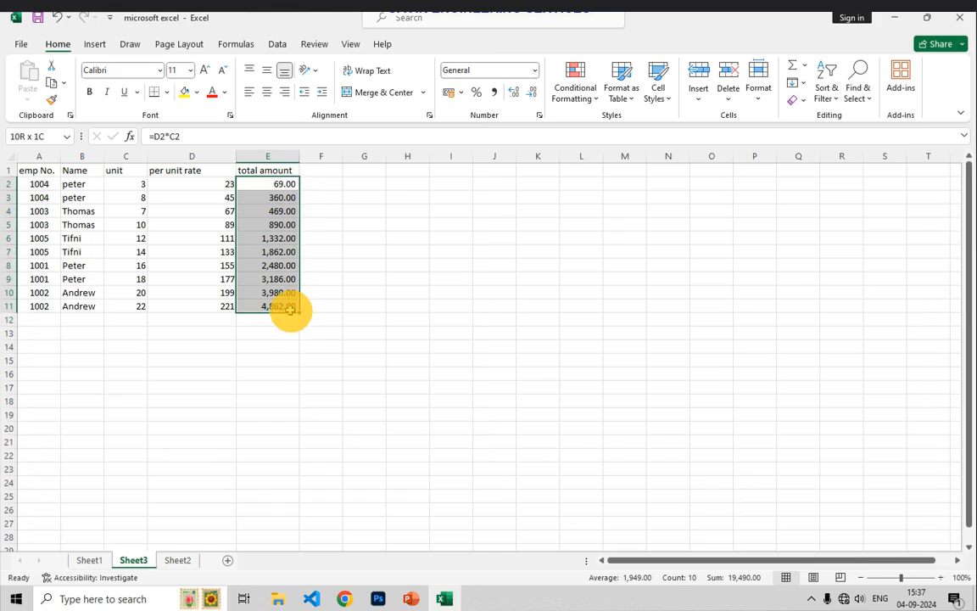
pyautogui.click(460, 91)
pyautogui.click(472, 111)
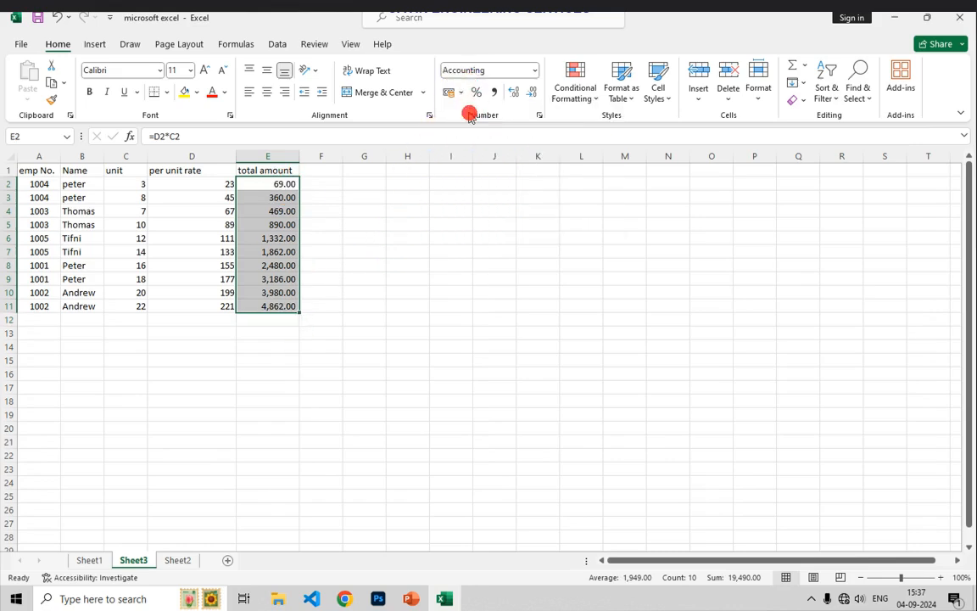
pyautogui.click(366, 263)
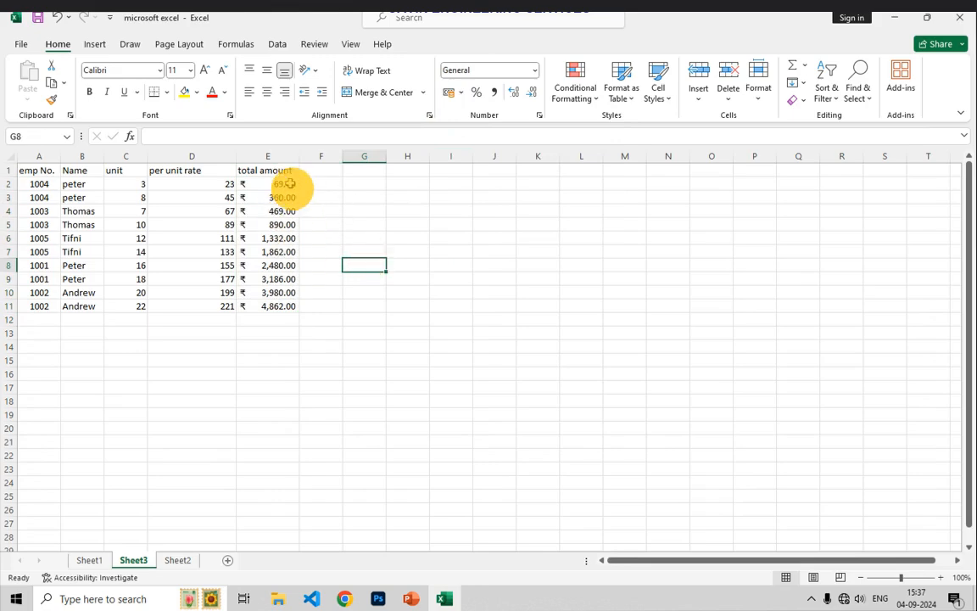
# Switch the accounting currency of the total amounts in E2:E11 to $ English (United States).
pyautogui.moveTo(287, 185); pyautogui.dragTo(288, 313)
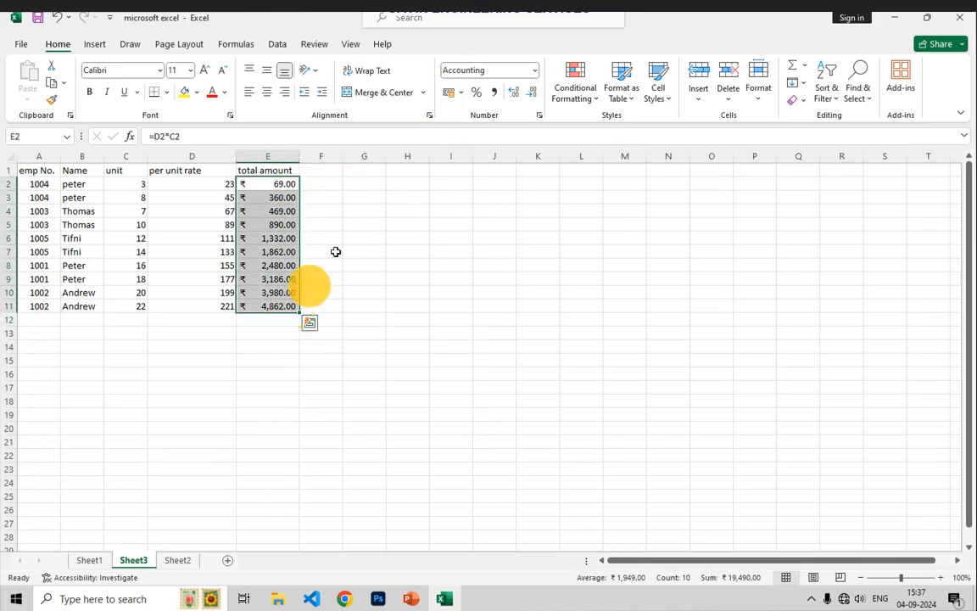
pyautogui.click(459, 91)
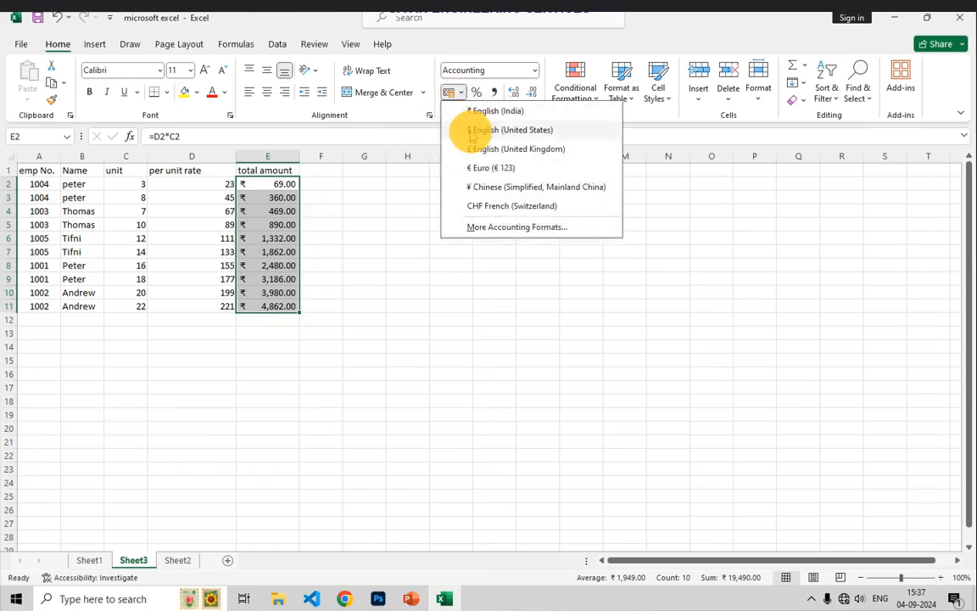
pyautogui.click(472, 130)
pyautogui.click(406, 276)
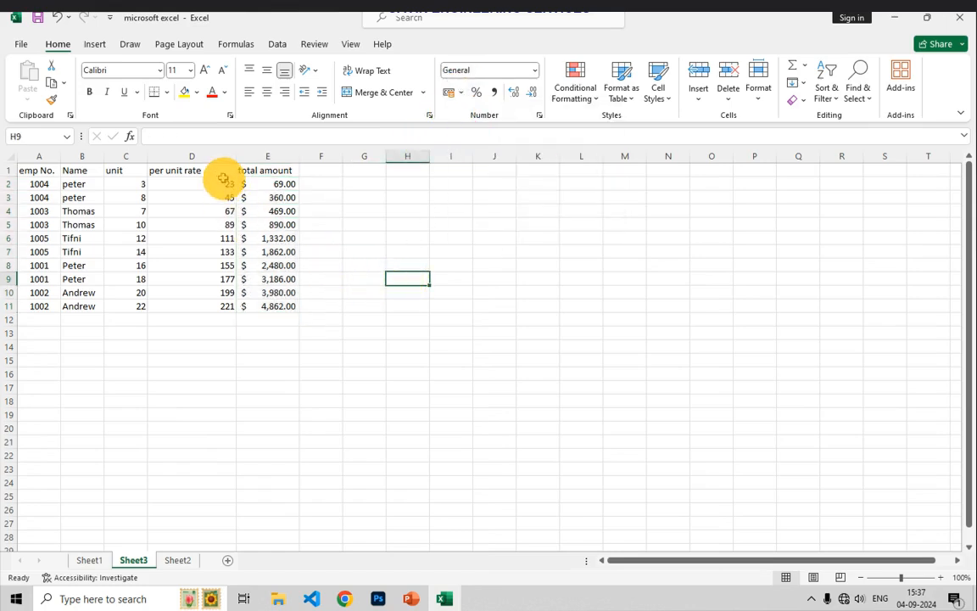
pyautogui.moveTo(226, 183); pyautogui.dragTo(227, 267)
pyautogui.moveTo(140, 184); pyautogui.dragTo(138, 302)
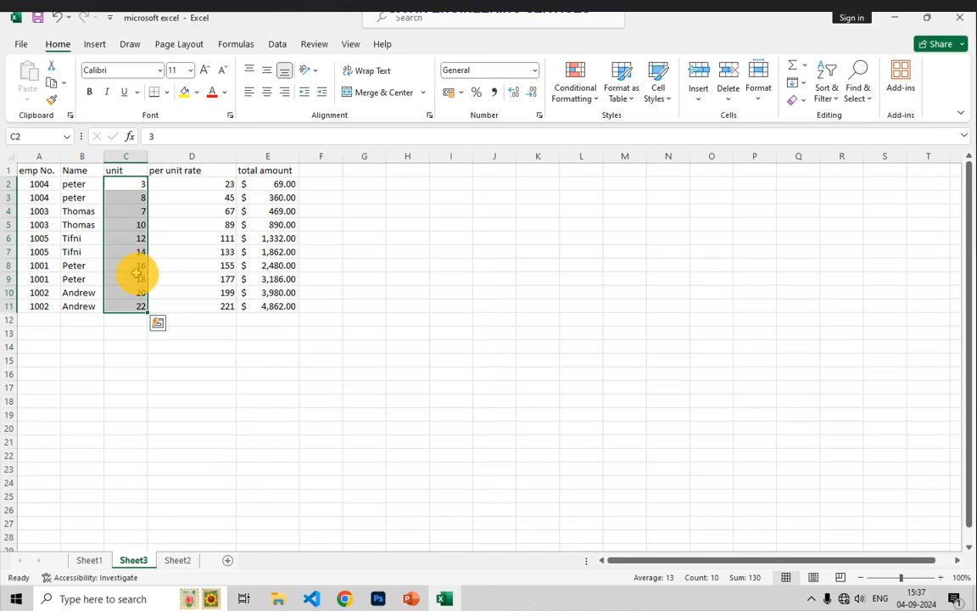
pyautogui.click(324, 389)
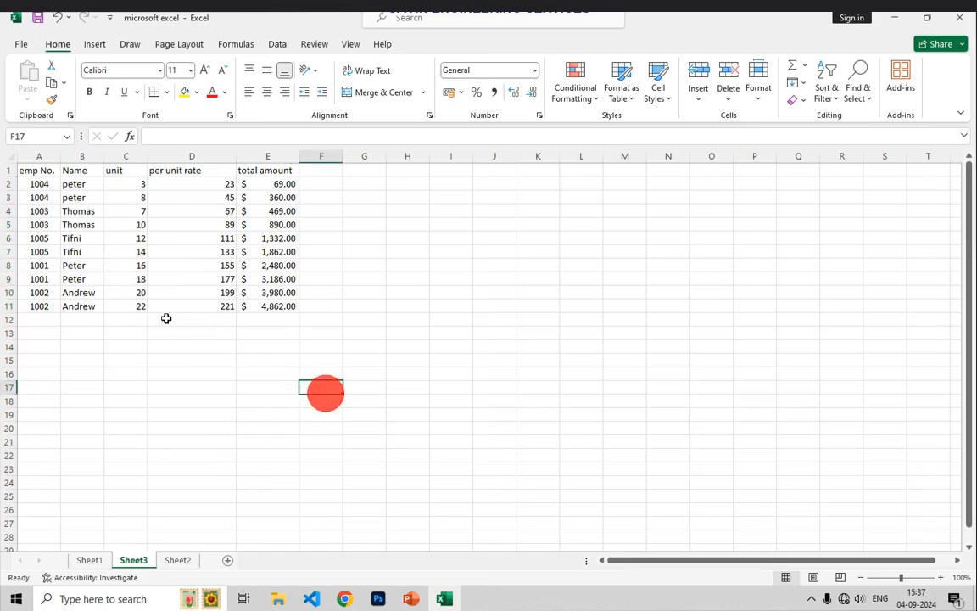
pyautogui.moveTo(135, 185); pyautogui.dragTo(126, 299)
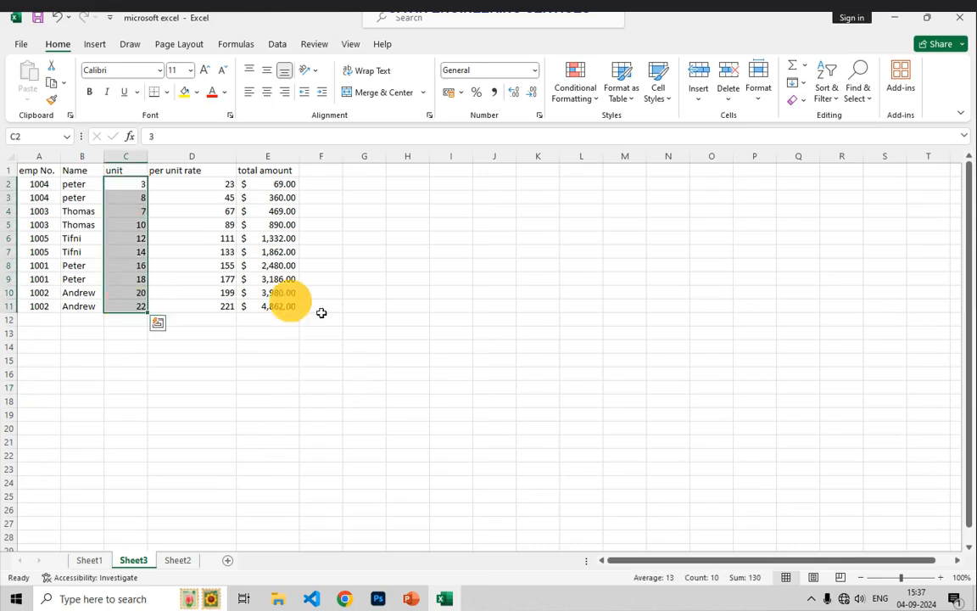
pyautogui.click(458, 332)
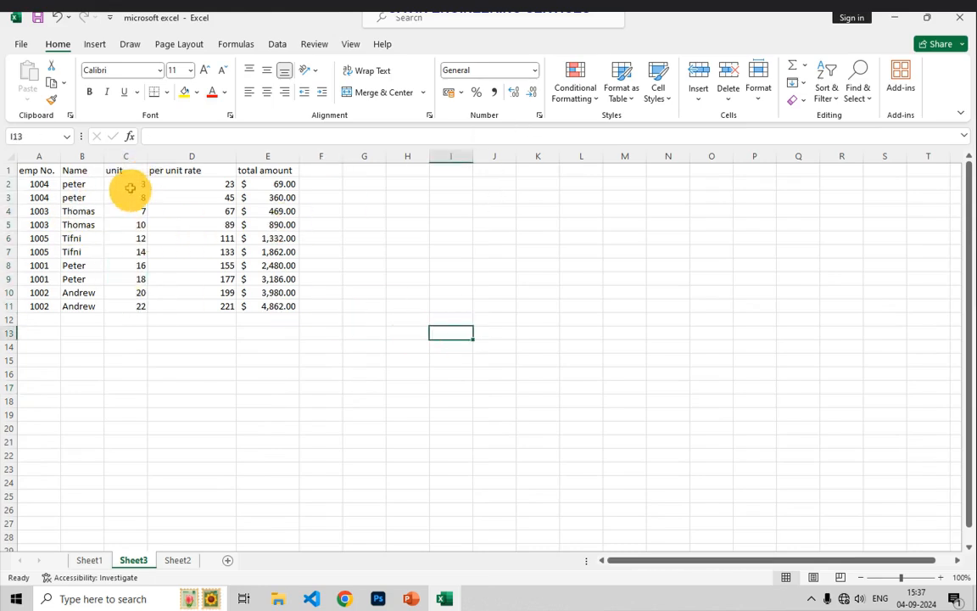
# Apply the custom number format # "pcs" to the unit values in C2:C11.
pyautogui.moveTo(132, 185); pyautogui.dragTo(127, 316)
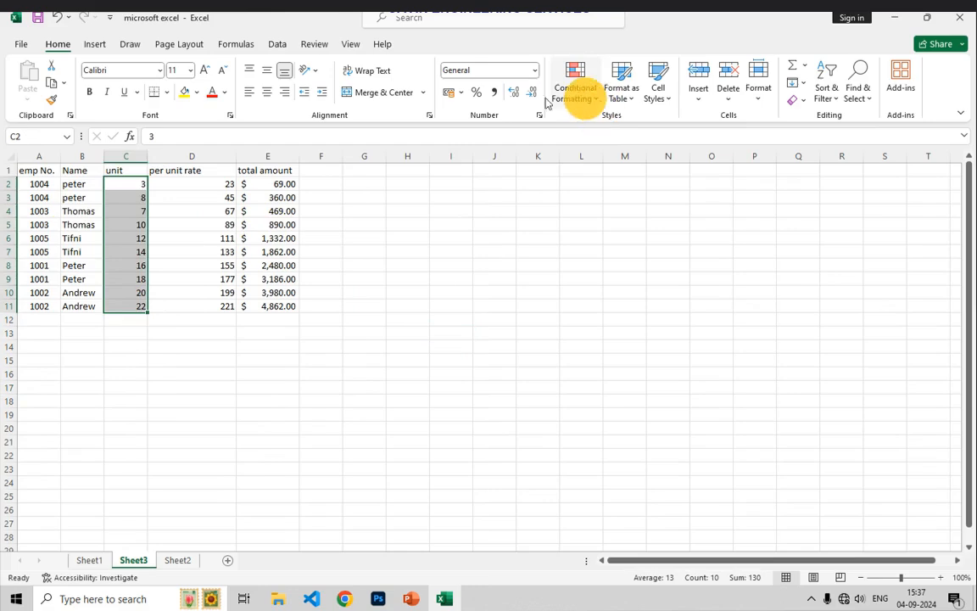
pyautogui.click(535, 69)
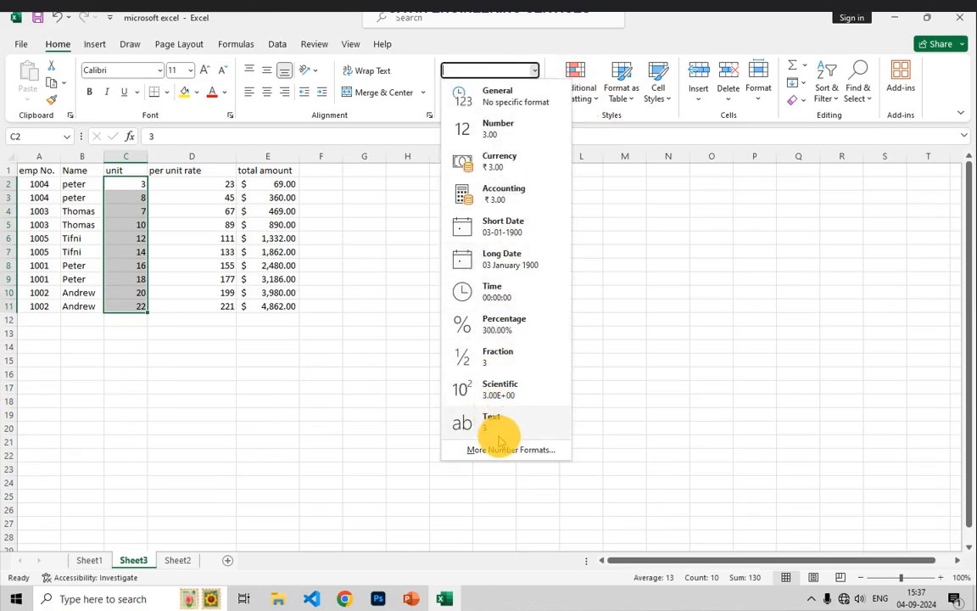
pyautogui.click(502, 448)
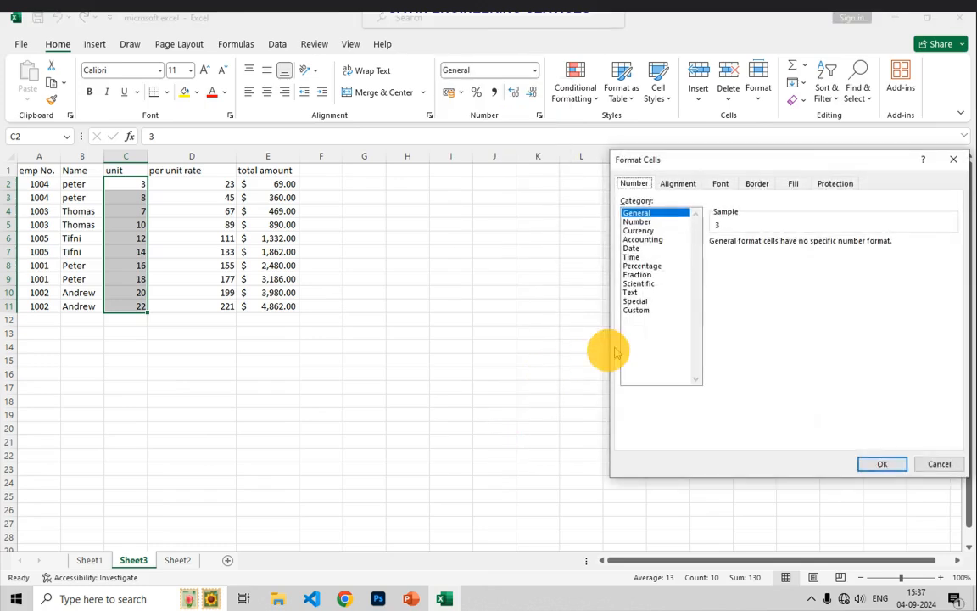
pyautogui.click(633, 310)
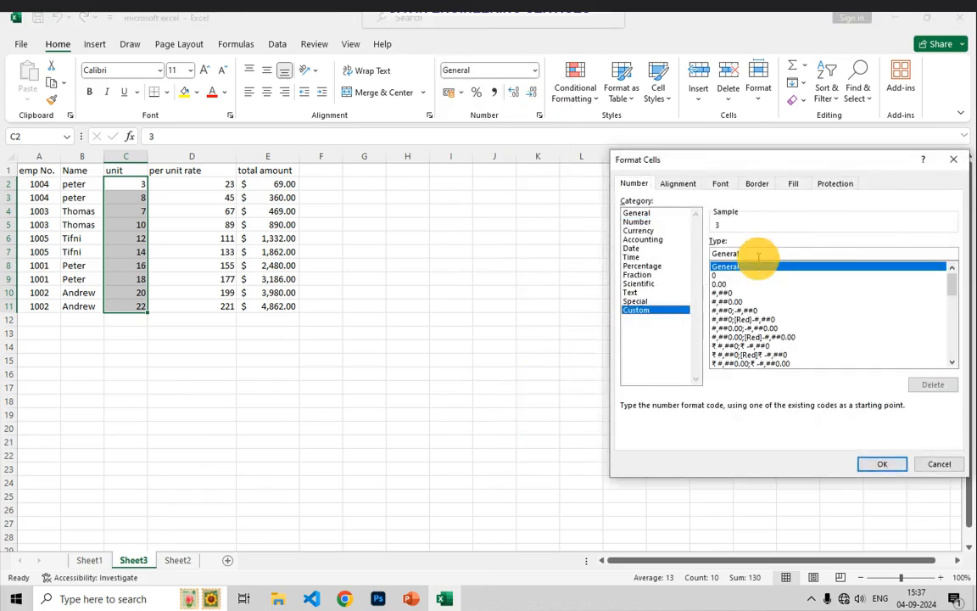
pyautogui.press('BackSpace')
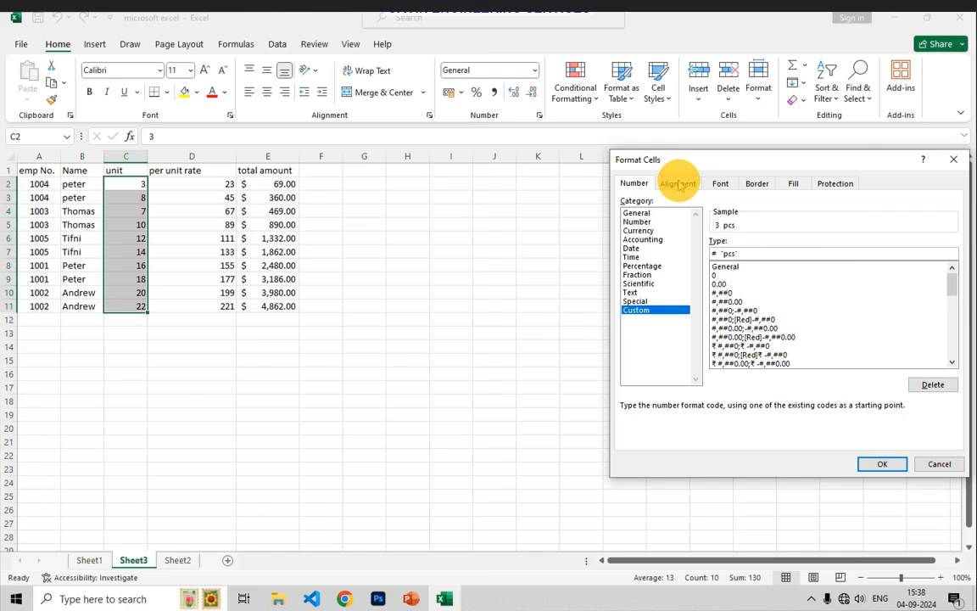
pyautogui.press('Return')
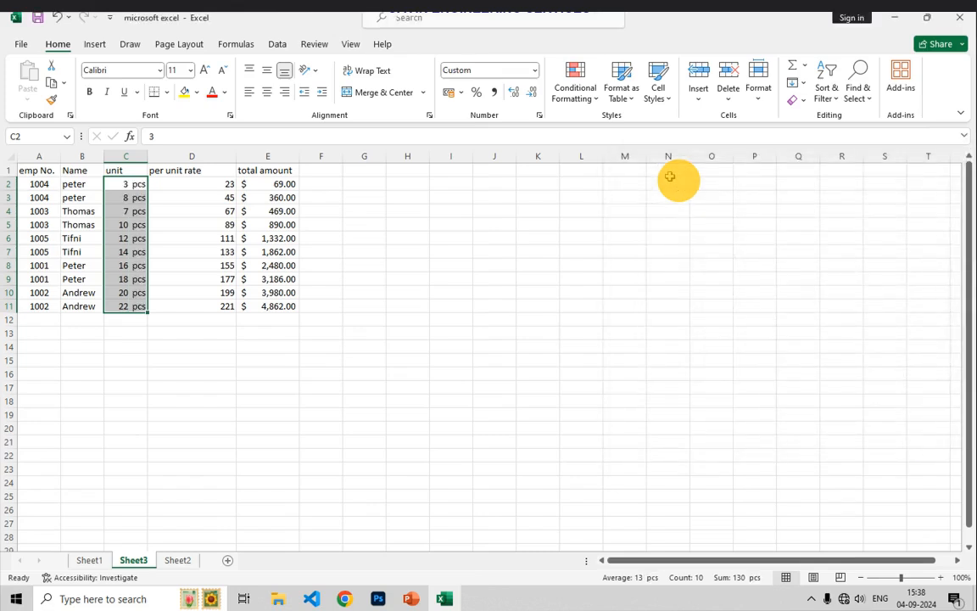
pyautogui.click(480, 346)
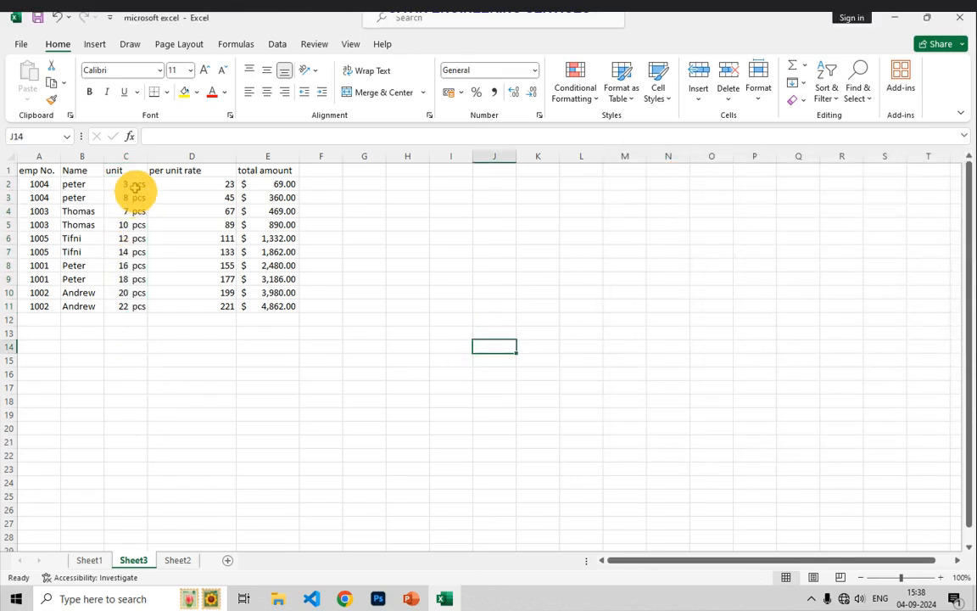
# Examine the custom number format of cell C2 in the Format Cells dialog and close it without changes.
pyautogui.moveTo(128, 184); pyautogui.dragTo(115, 312)
pyautogui.click(280, 373)
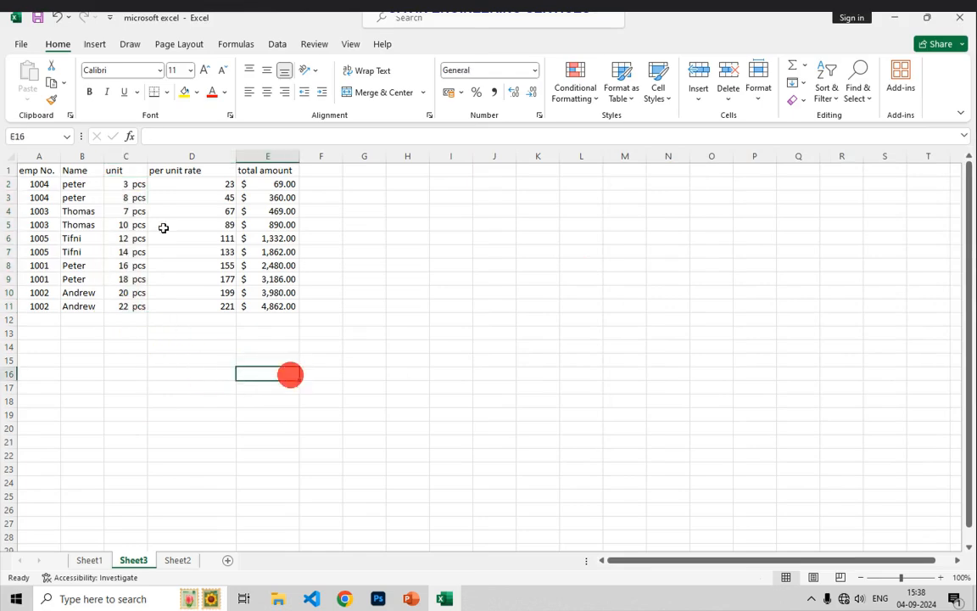
pyautogui.click(139, 184)
pyautogui.click(533, 69)
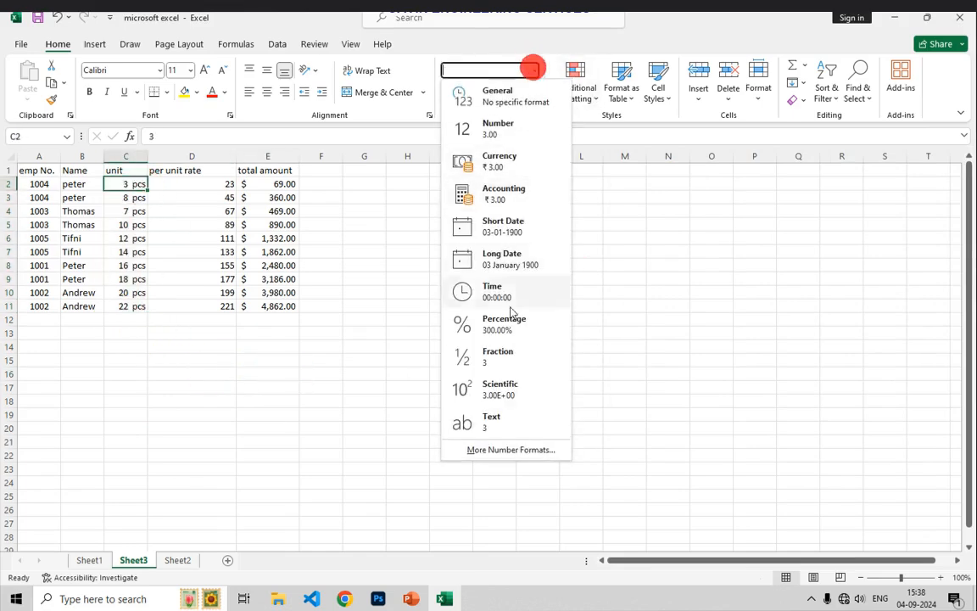
pyautogui.click(471, 421)
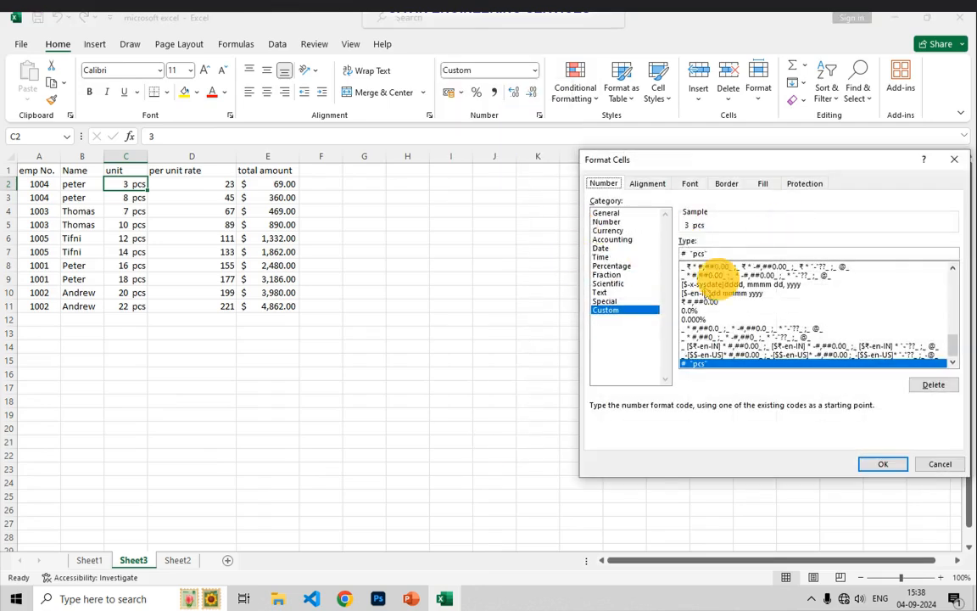
pyautogui.click(954, 159)
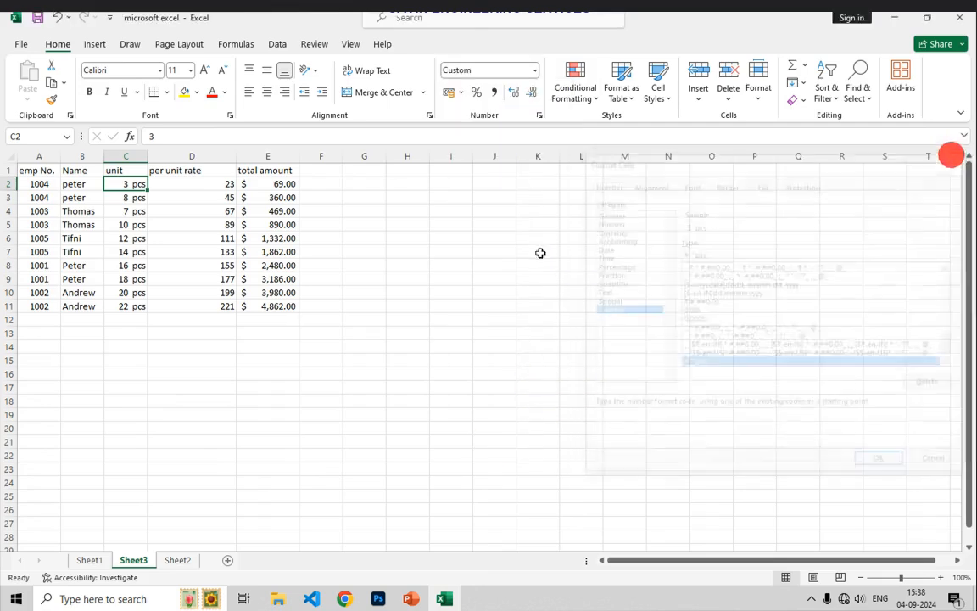
pyautogui.click(495, 265)
# Enter the leading-zero numbers 0009, 008 and 007 in cells I5, I6 and I7.
pyautogui.click(442, 224)
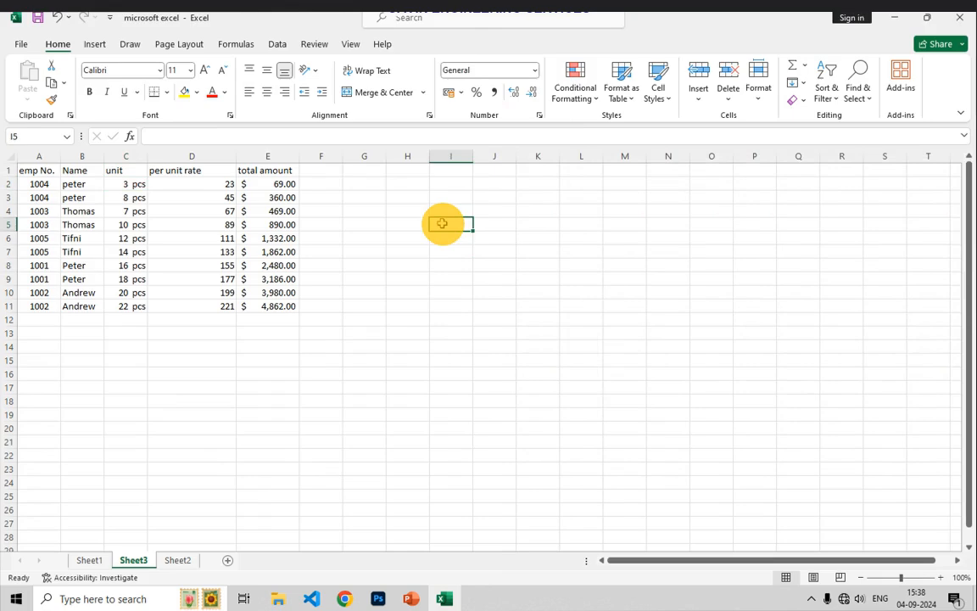
pyautogui.write('0009')
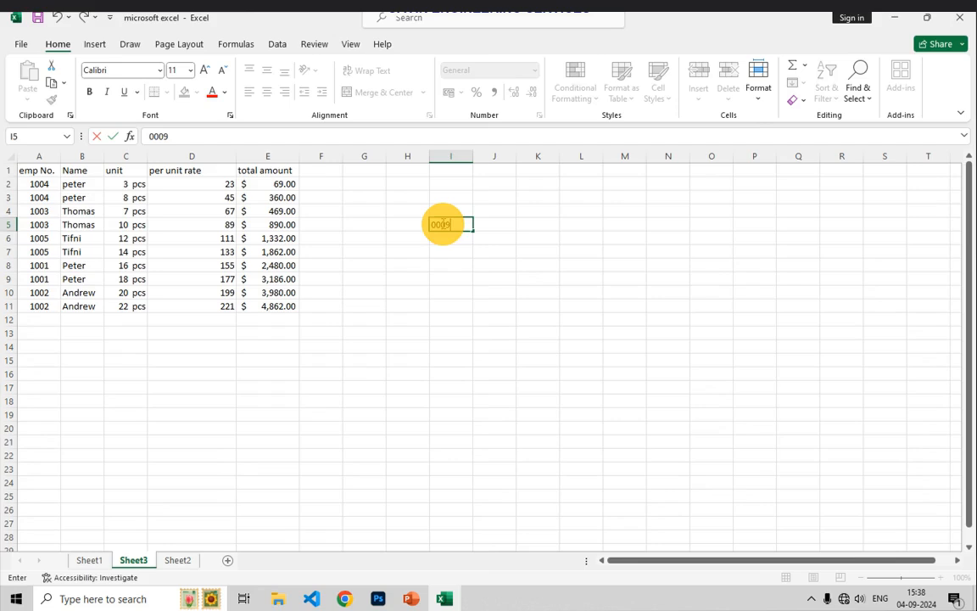
pyautogui.press('Return')
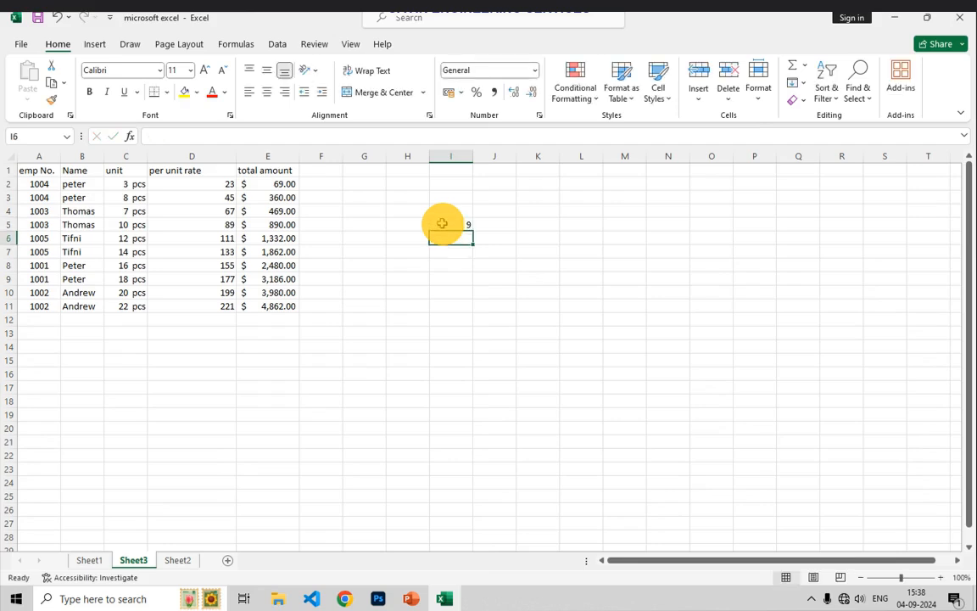
pyautogui.write('008')
pyautogui.press('Return')
pyautogui.write('7')
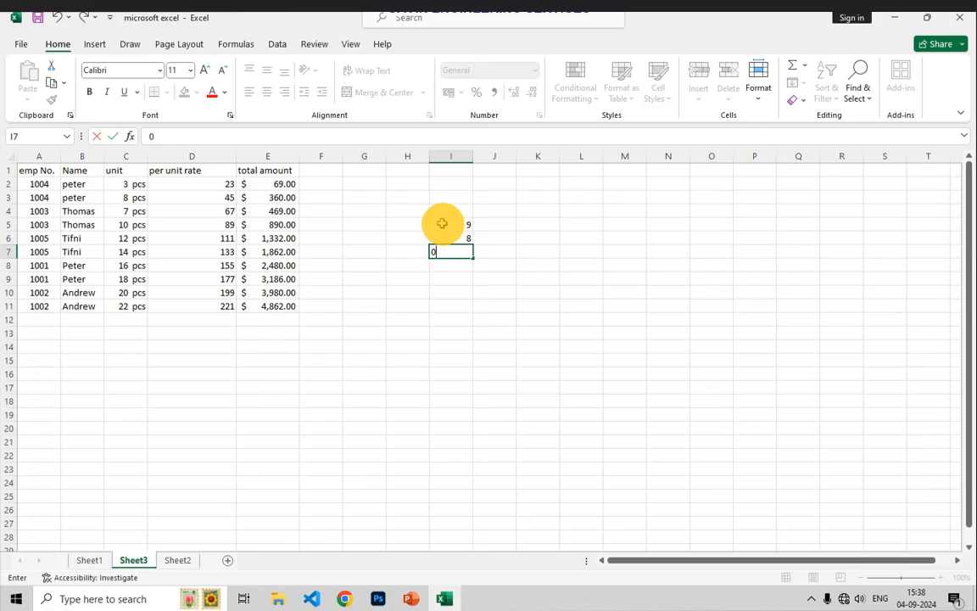
pyautogui.write('07')
pyautogui.press('Return')
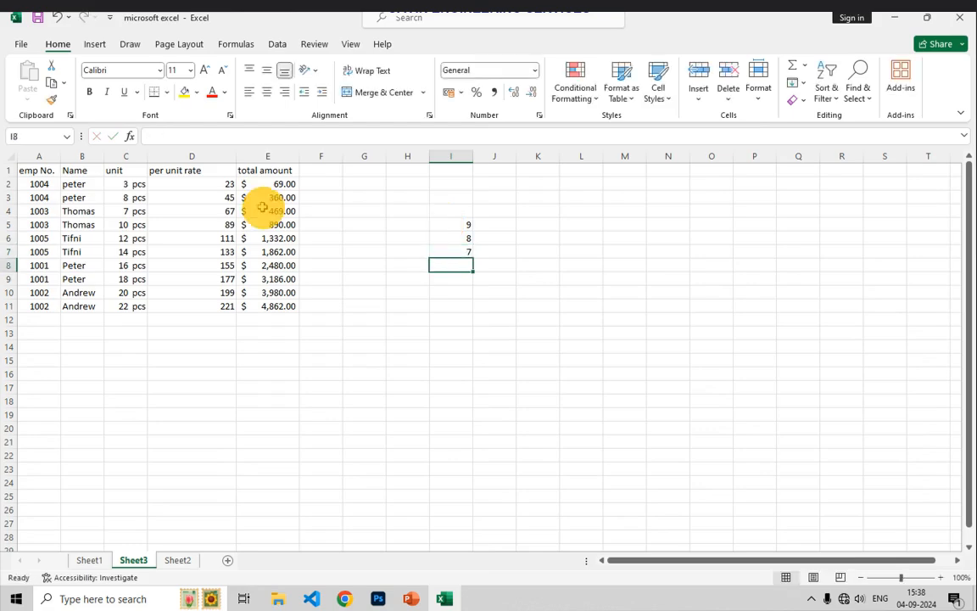
# Apply the custom number format 0000 to cells I5:I18.
pyautogui.moveTo(449, 226); pyautogui.dragTo(463, 248)
pyautogui.click(497, 246)
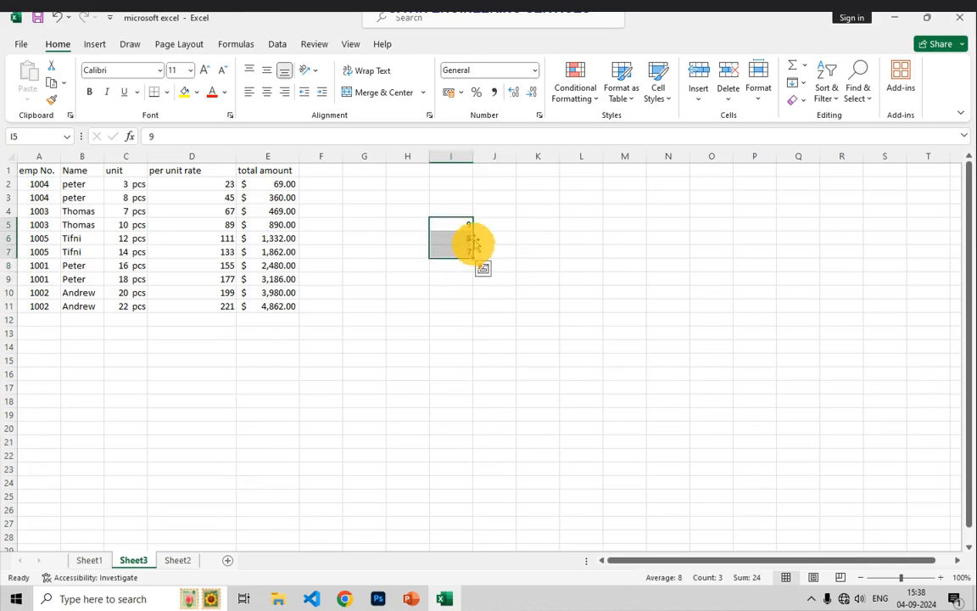
pyautogui.click(475, 236)
pyautogui.moveTo(465, 225); pyautogui.dragTo(432, 400)
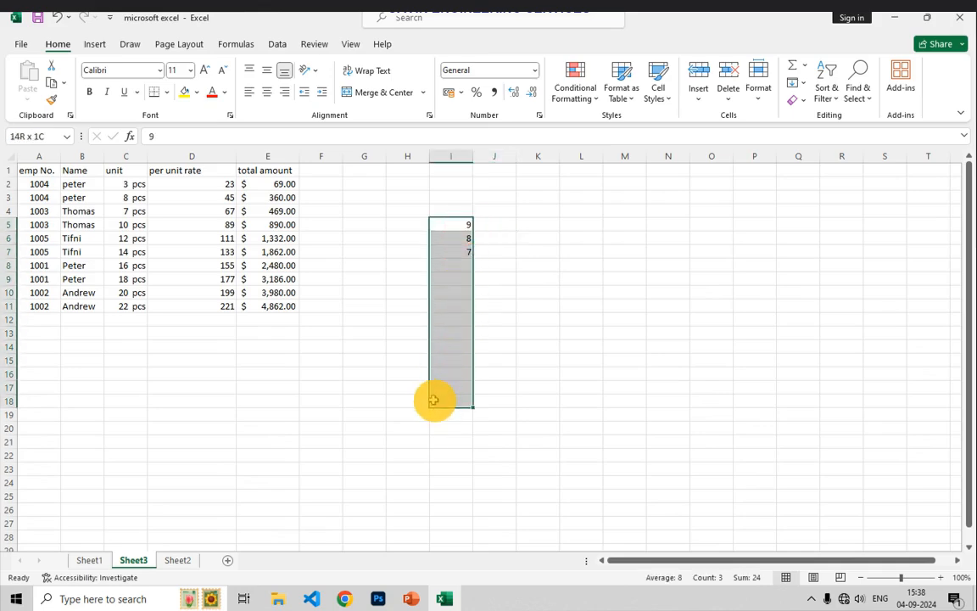
pyautogui.click(535, 70)
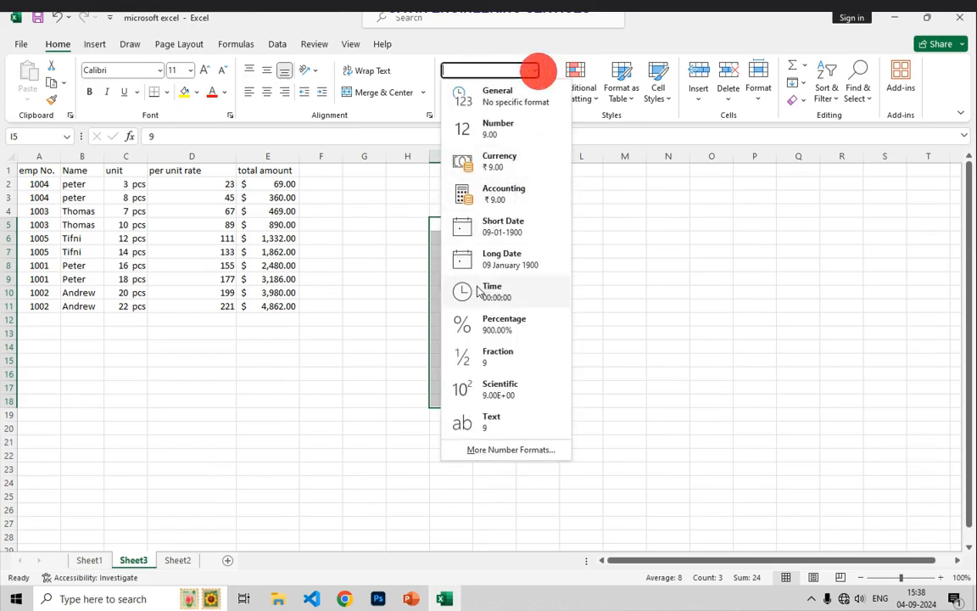
pyautogui.click(504, 448)
pyautogui.click(622, 309)
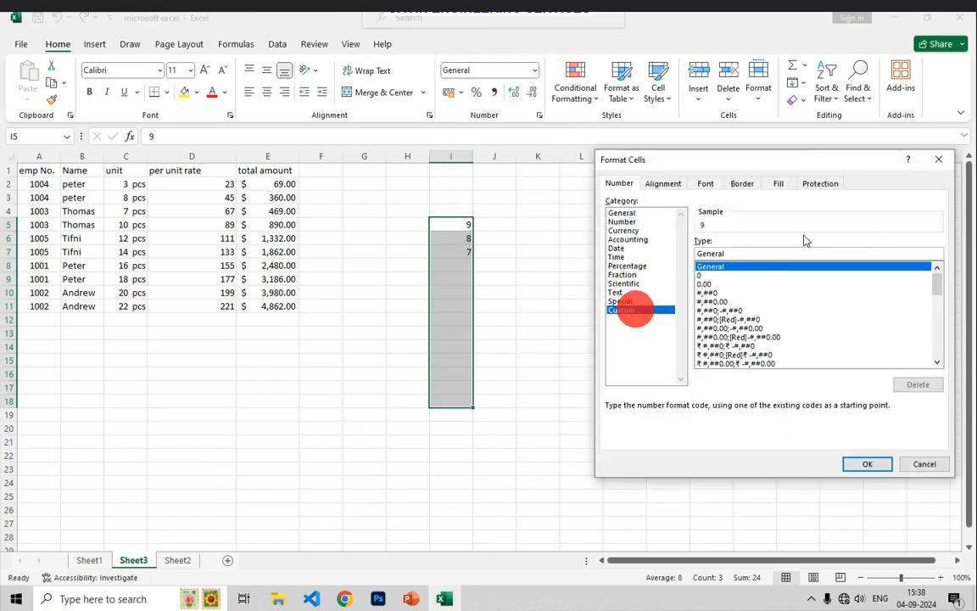
pyautogui.click(743, 254)
pyautogui.press('BackSpace')
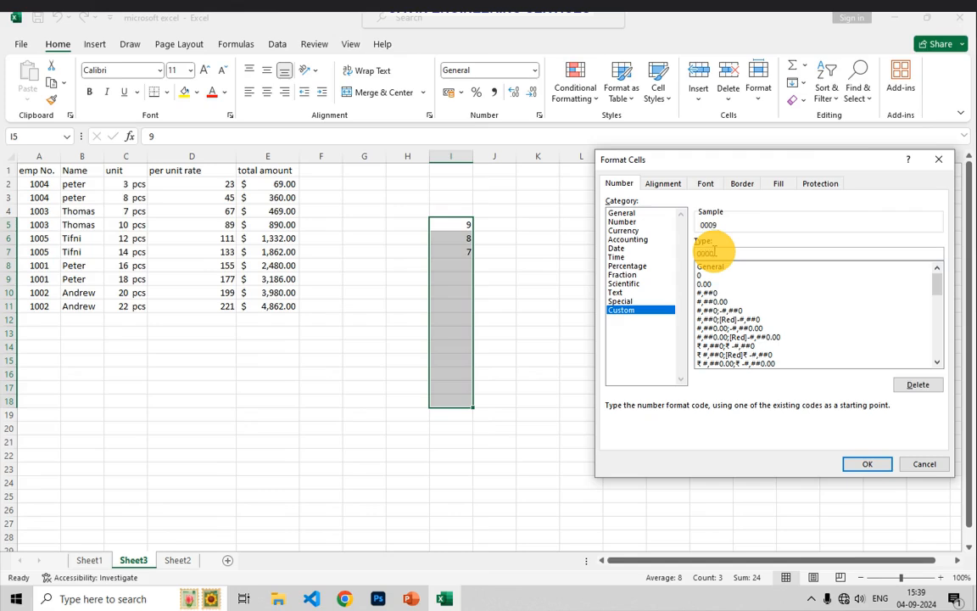
pyautogui.press('Return')
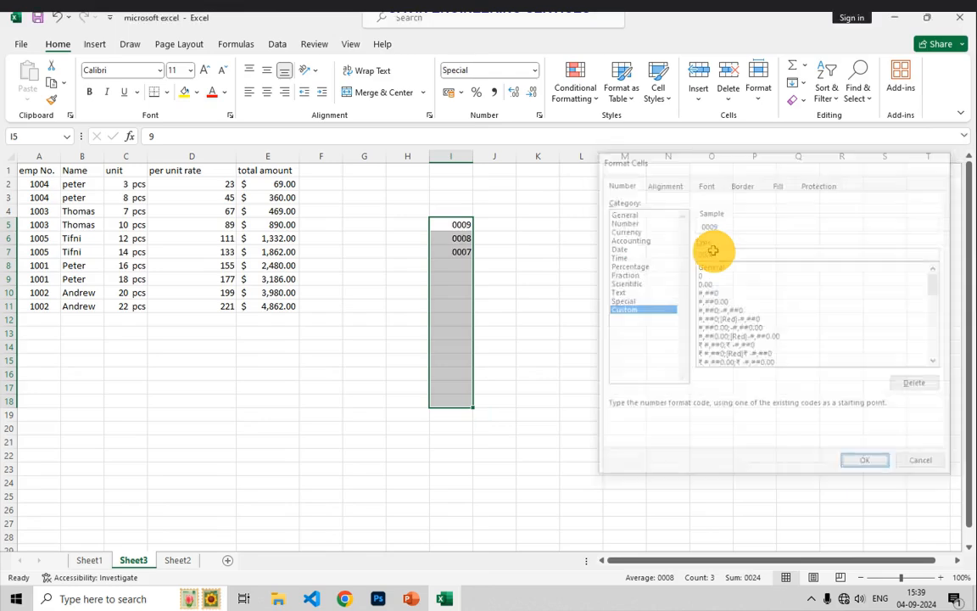
pyautogui.click(590, 303)
# Enter the leading-zero numbers 0007 and 0006 in cells I8 and I9.
pyautogui.click(470, 266)
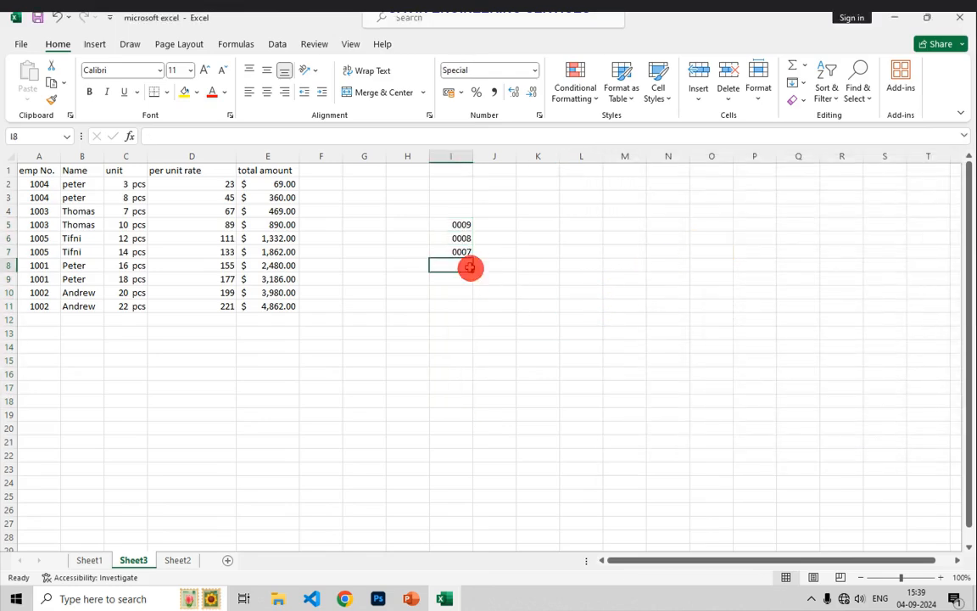
pyautogui.write('0007')
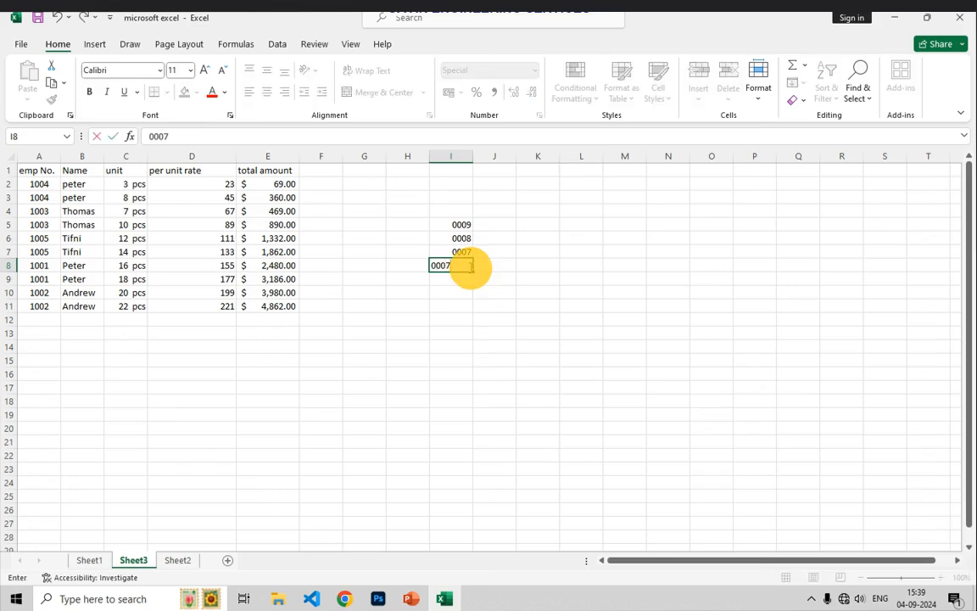
pyautogui.press('Return')
pyautogui.write('000')
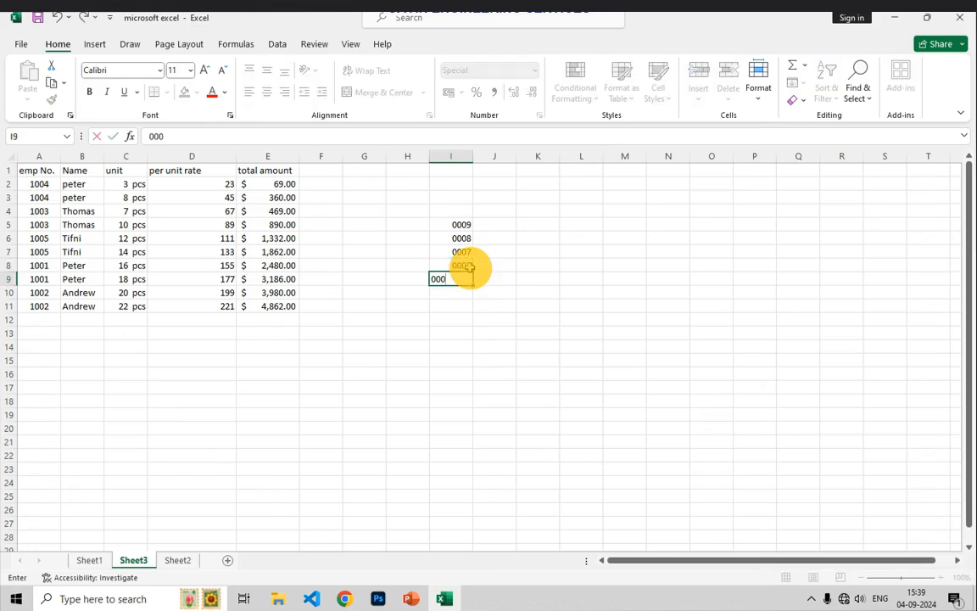
pyautogui.write('6')
pyautogui.press('Return')
pyautogui.click(504, 304)
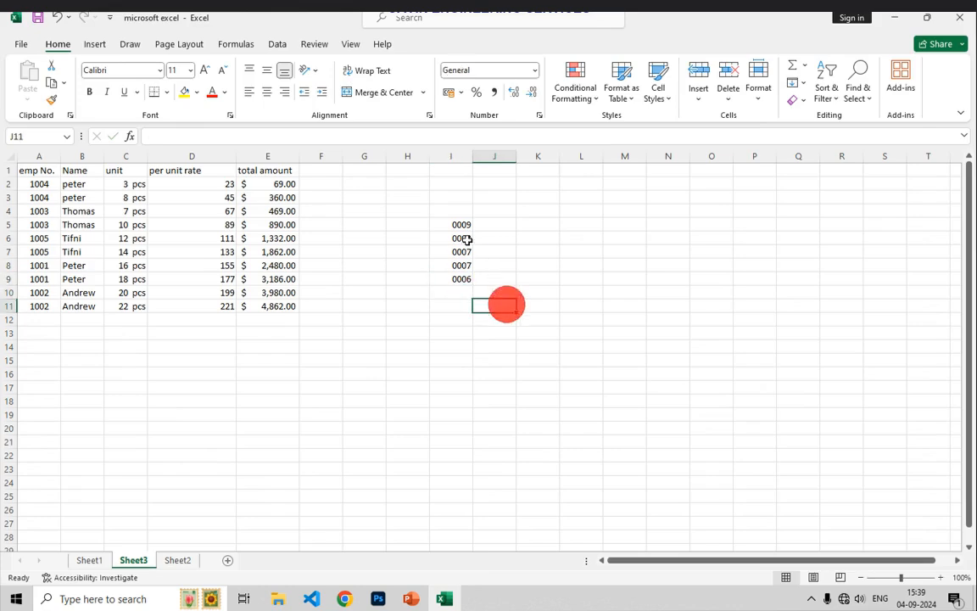
# Examine the Custom category of the Format Cells dialog for an empty cell and close the dialog without changes.
pyautogui.click(539, 114)
pyautogui.click(539, 115)
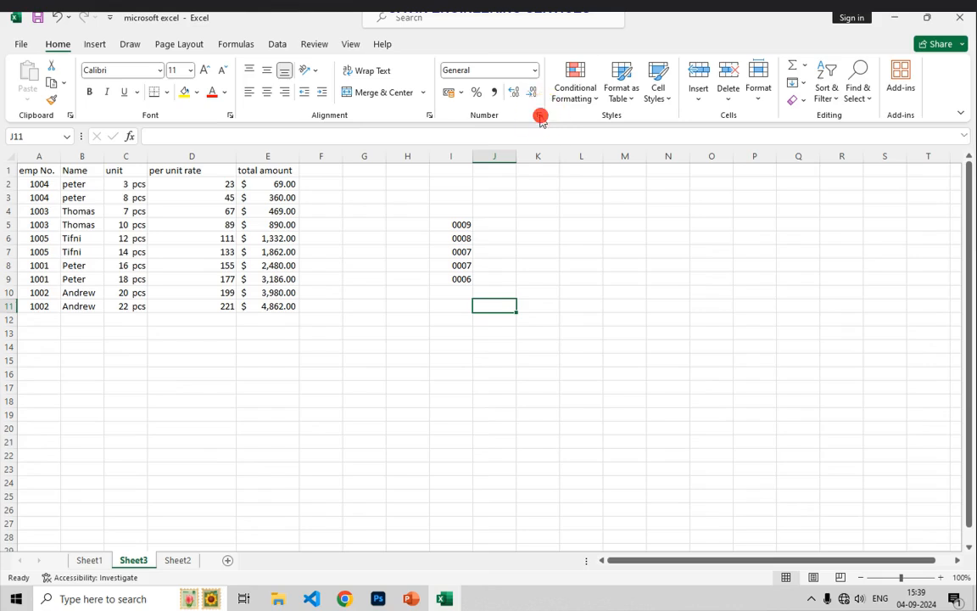
pyautogui.click(550, 295)
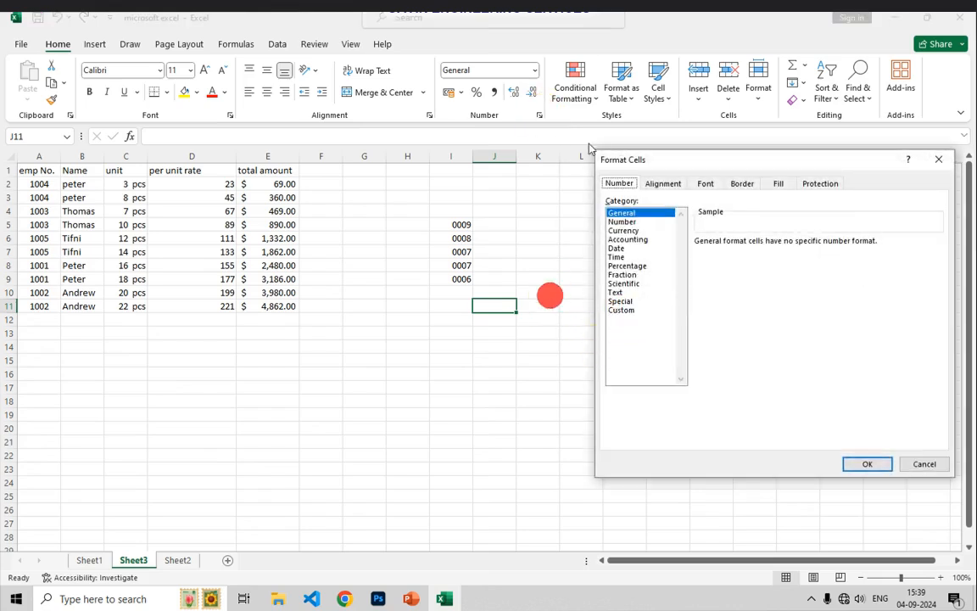
pyautogui.click(938, 158)
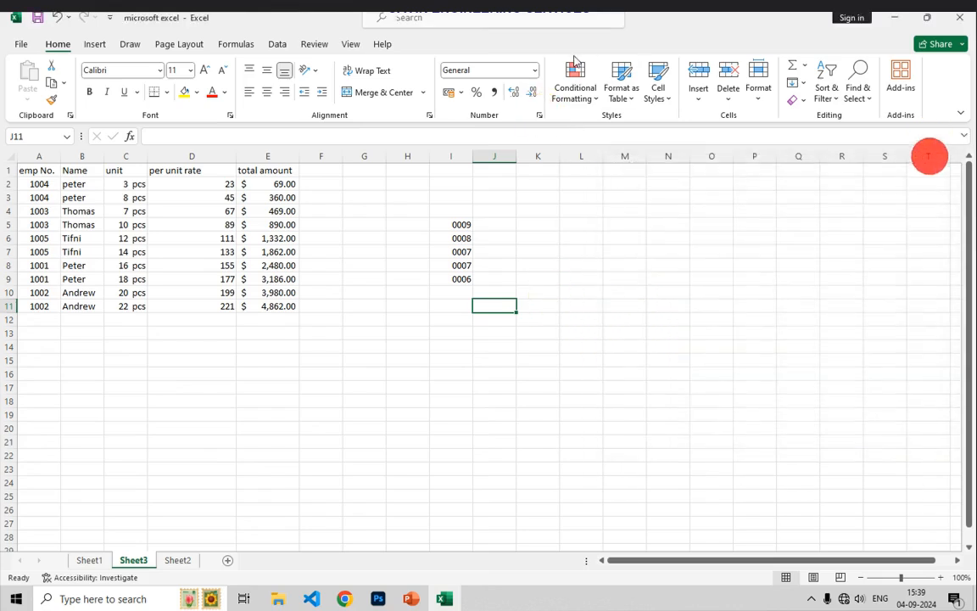
pyautogui.click(534, 72)
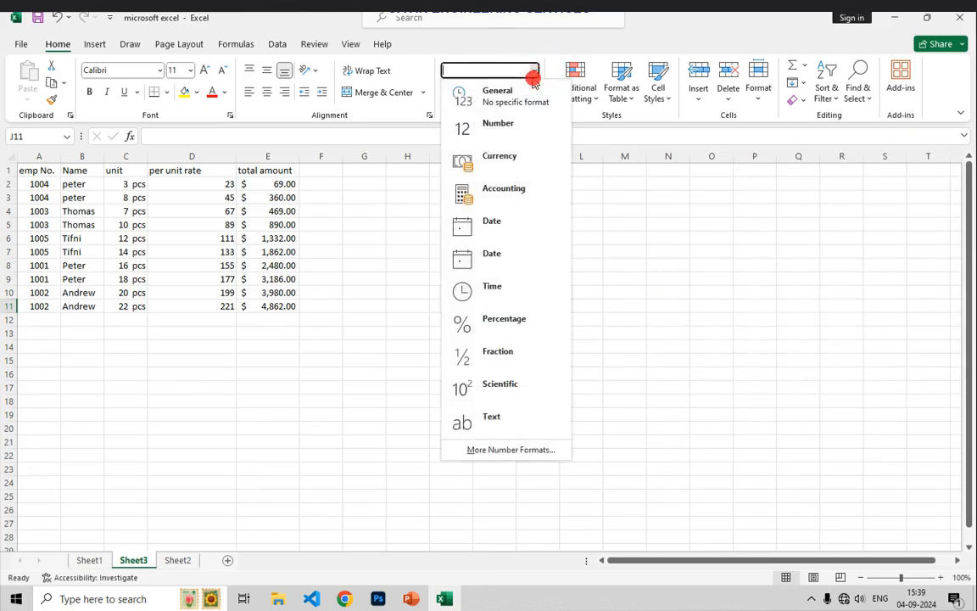
pyautogui.click(505, 459)
pyautogui.click(624, 311)
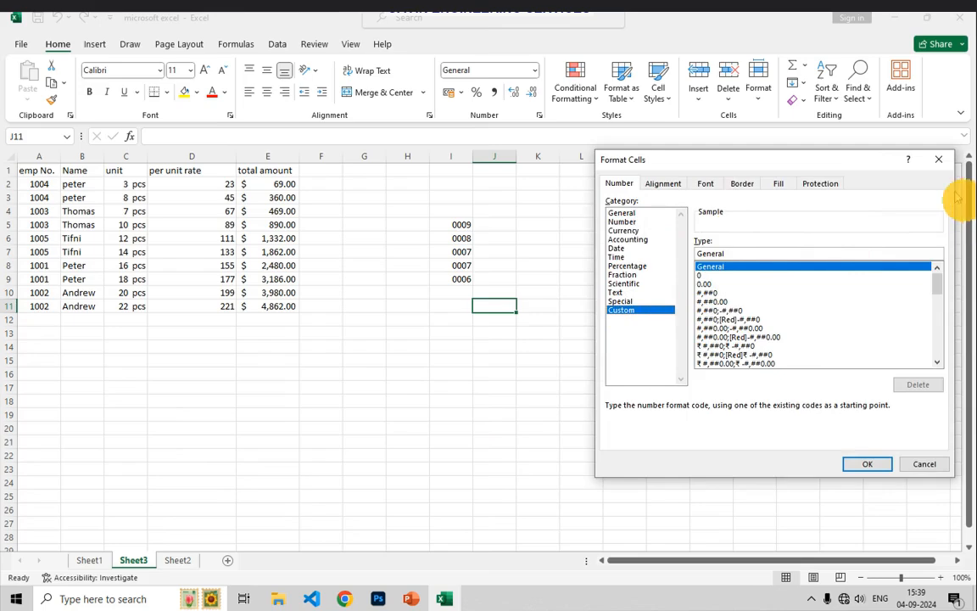
pyautogui.click(938, 159)
pyautogui.click(582, 389)
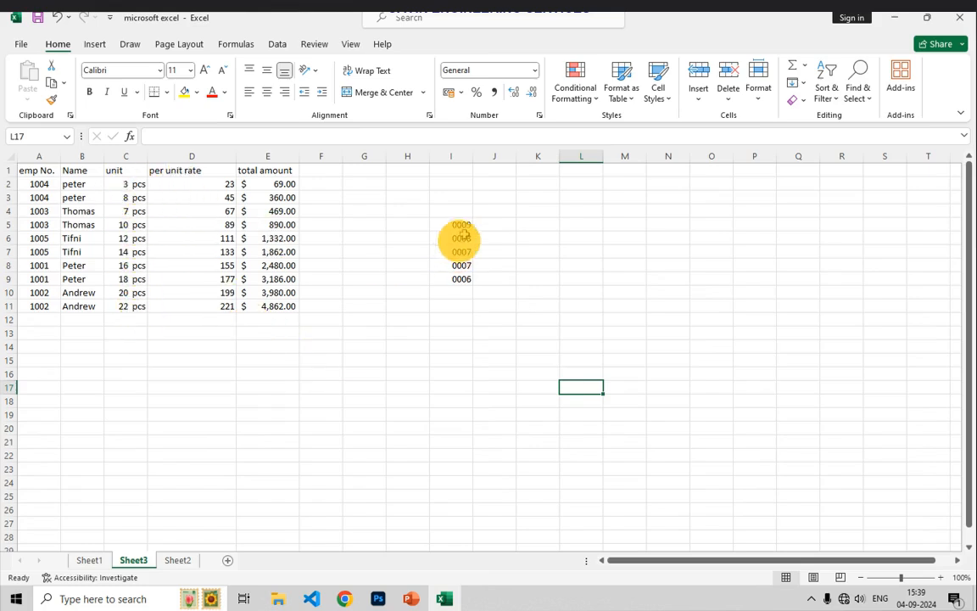
# Reset the number format of cells I5:I9 to General, and apply the custom format # "box" to them.
pyautogui.moveTo(463, 226); pyautogui.dragTo(462, 279)
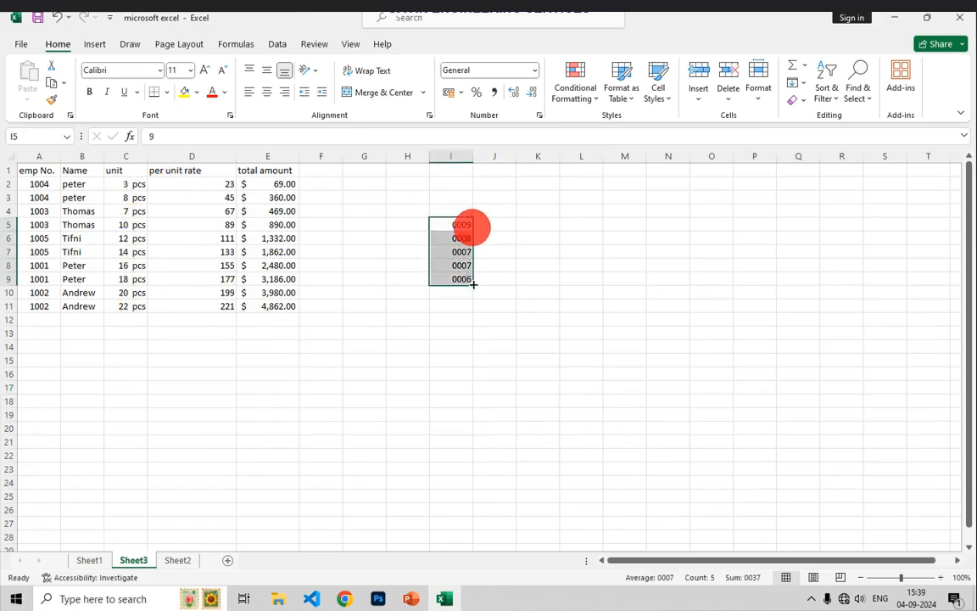
pyautogui.click(535, 71)
pyautogui.click(505, 104)
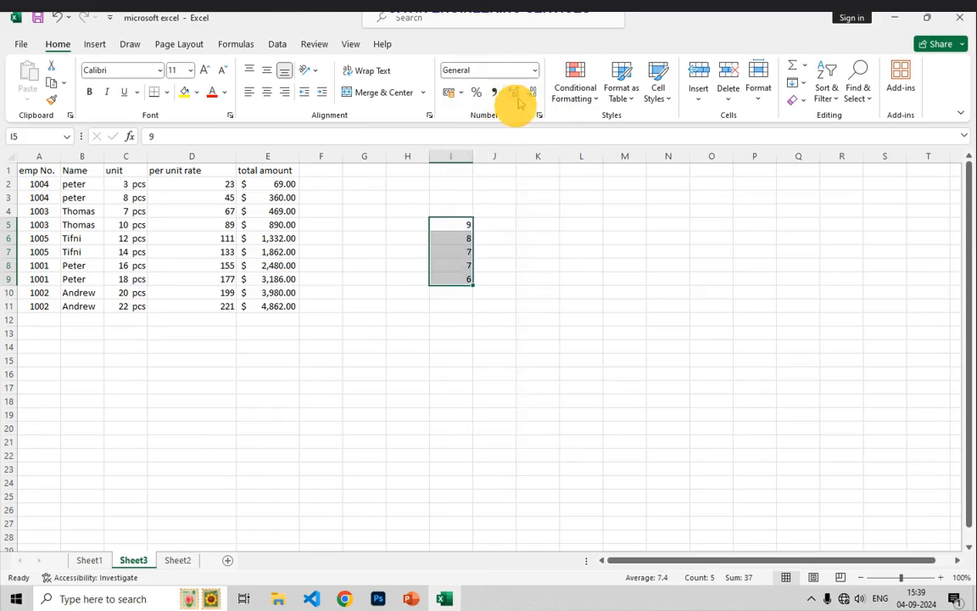
pyautogui.click(535, 74)
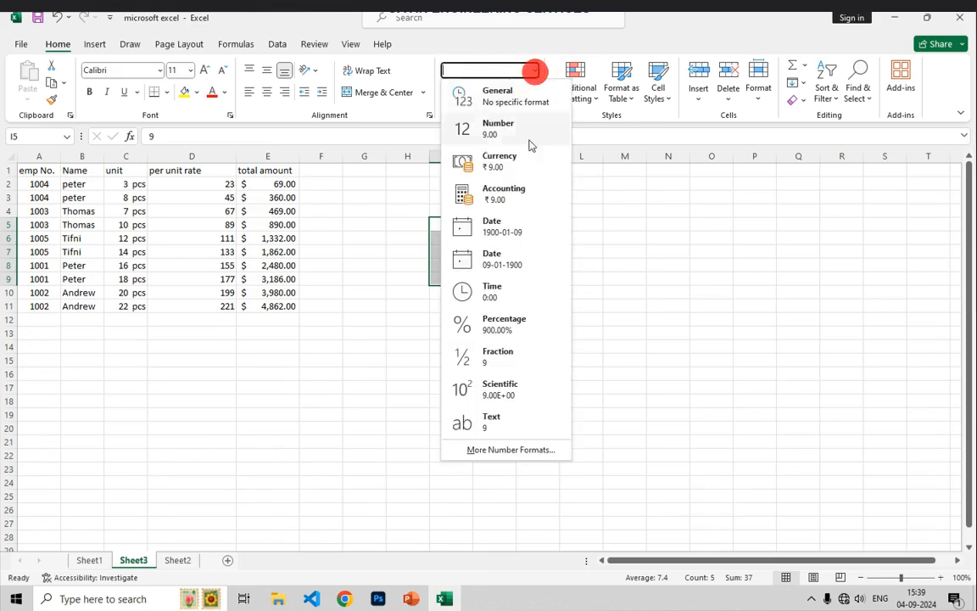
pyautogui.click(488, 448)
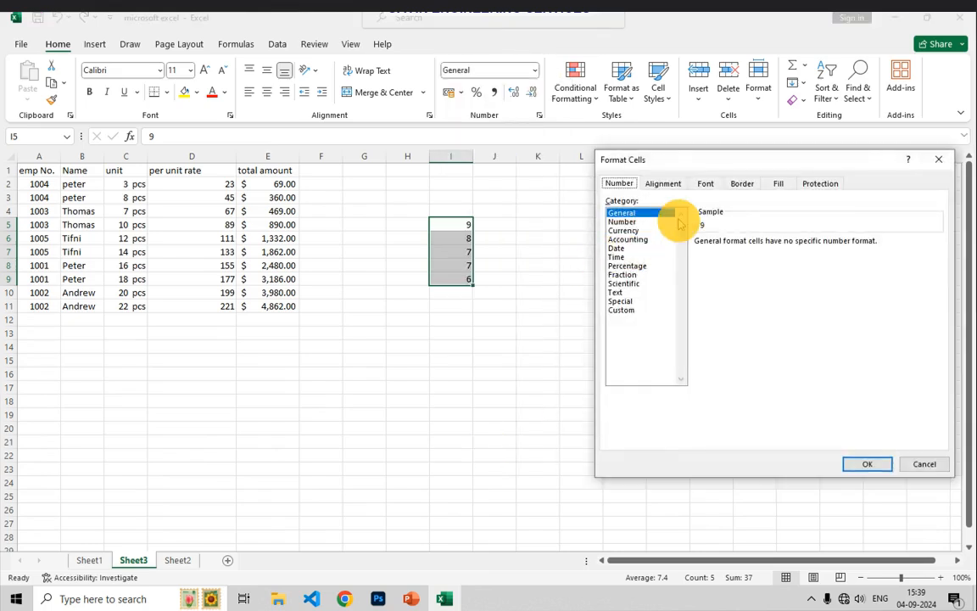
pyautogui.click(626, 309)
pyautogui.doubleClick(728, 253)
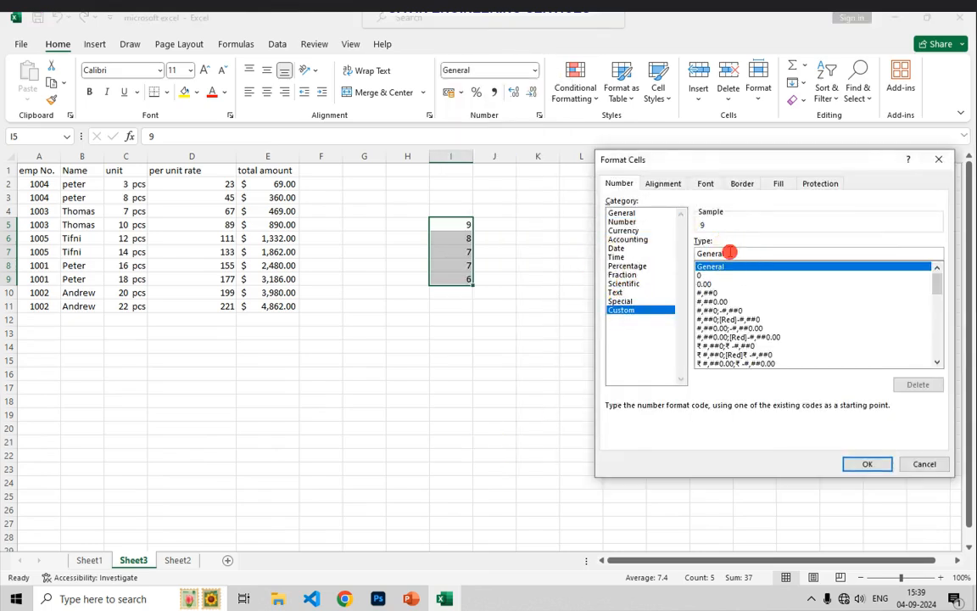
pyautogui.press('BackSpace')
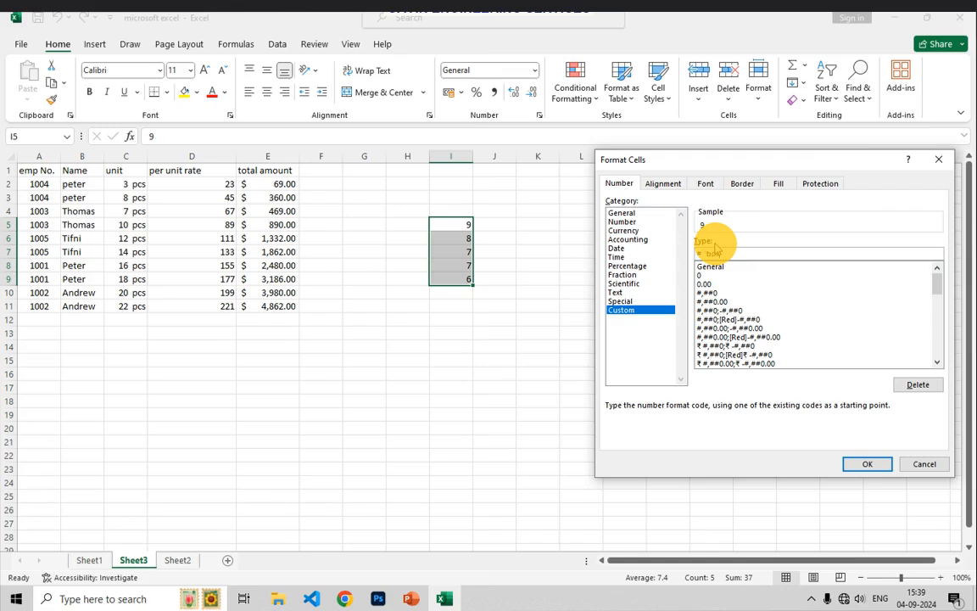
pyautogui.press('Return')
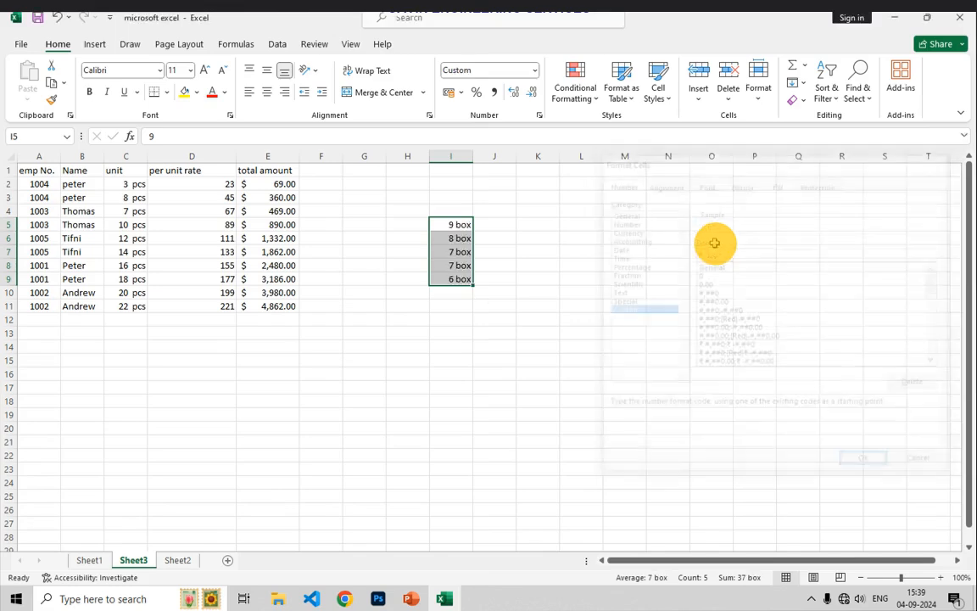
pyautogui.click(519, 319)
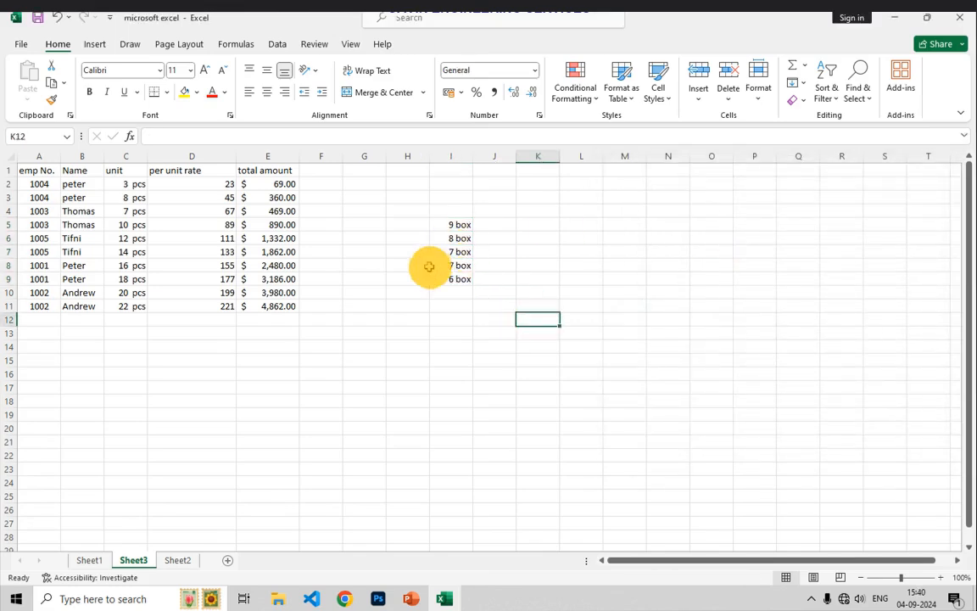
pyautogui.click(441, 322)
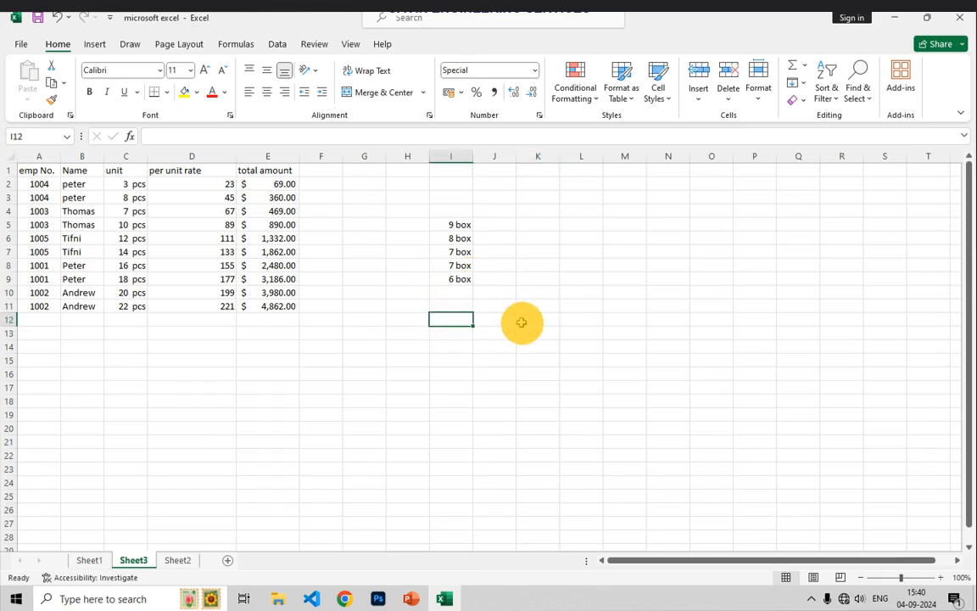